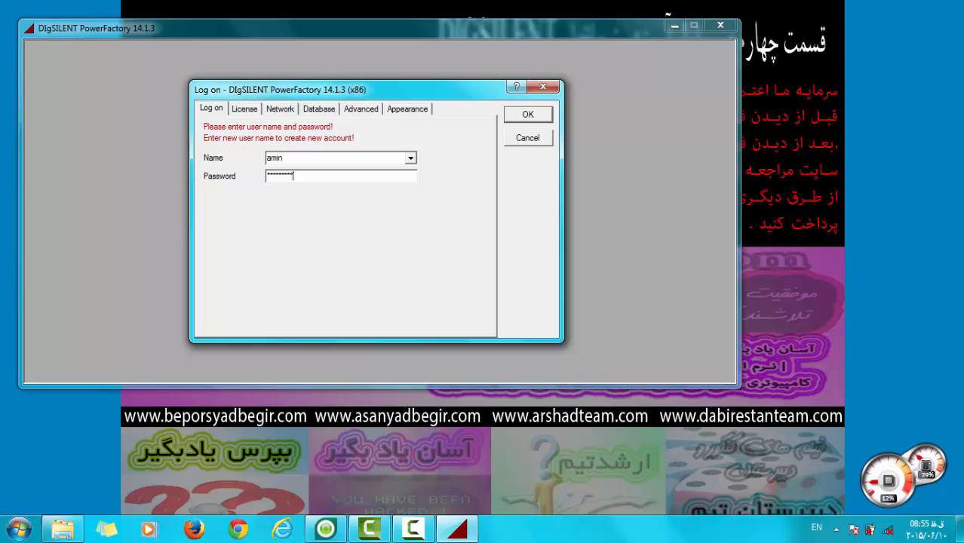
Complete the log-on, dismissing the database backup notice, and activate the recent project amoozesh for asanyadbegir
key(Return)
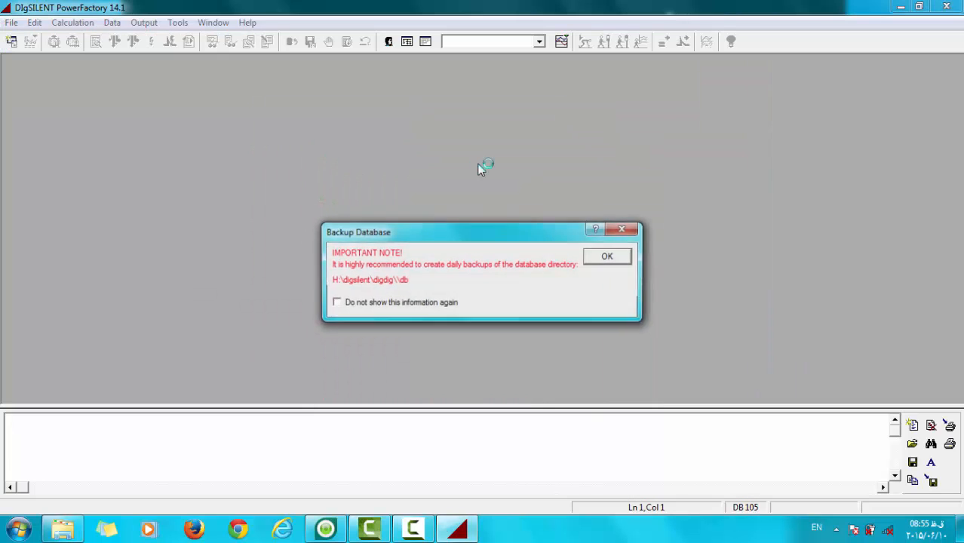
click(609, 257)
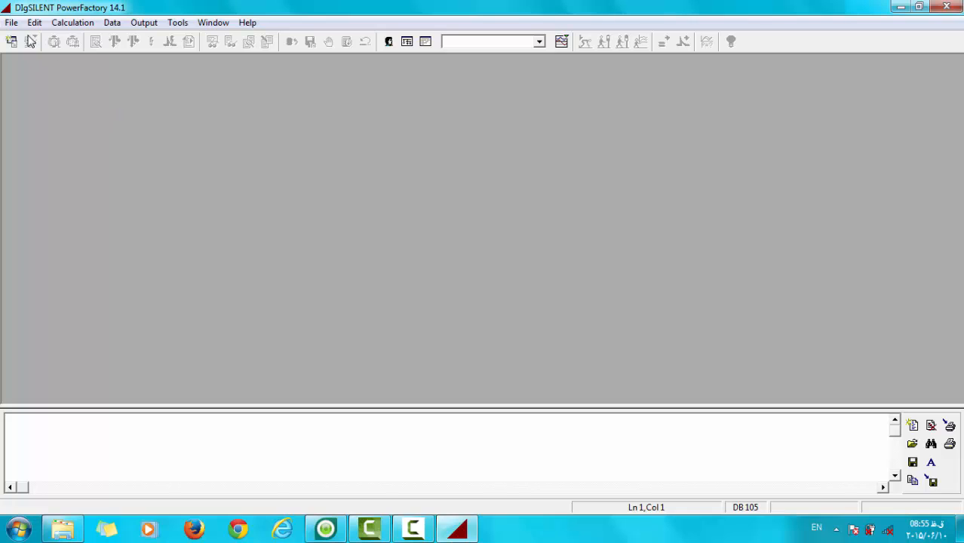
click(11, 22)
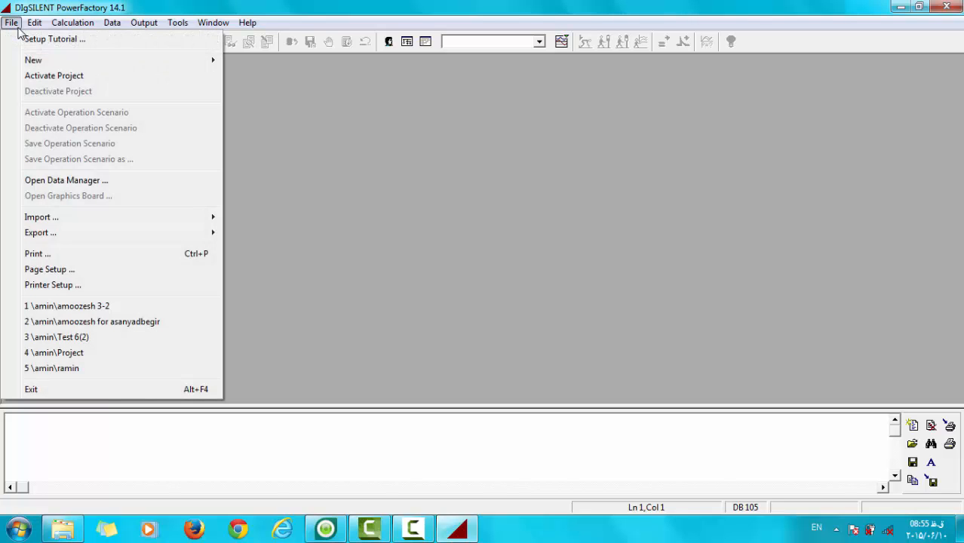
click(115, 325)
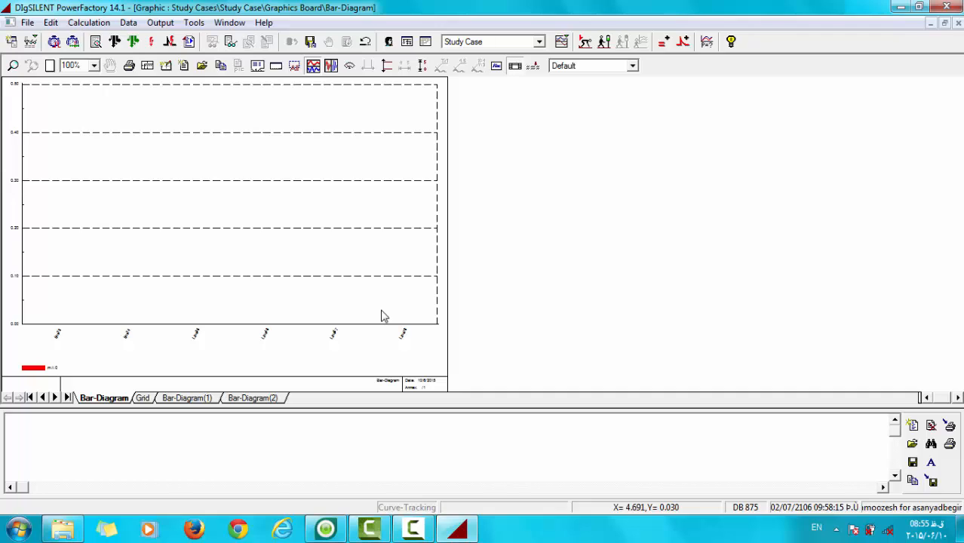
Show the project's Grid diagram and set its zoom to 100%
click(143, 399)
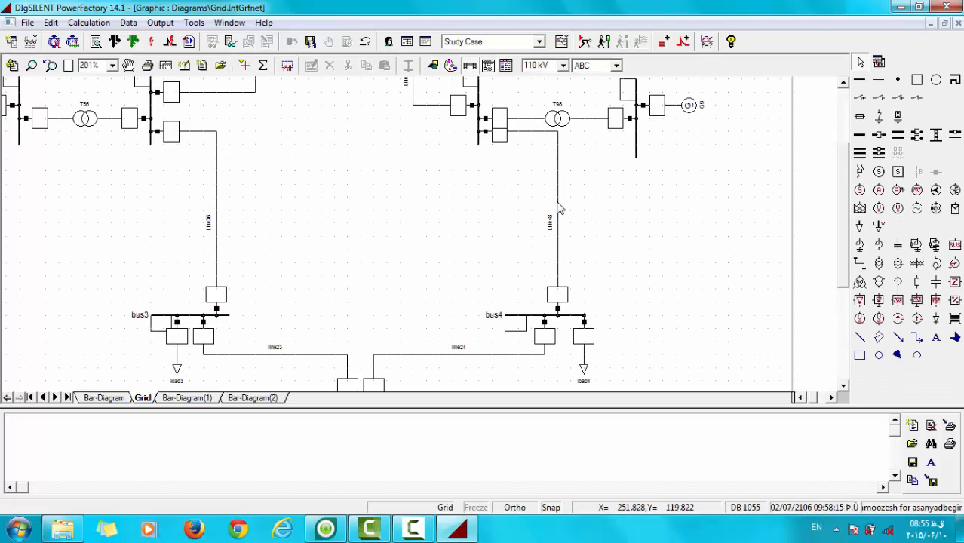
click(99, 65)
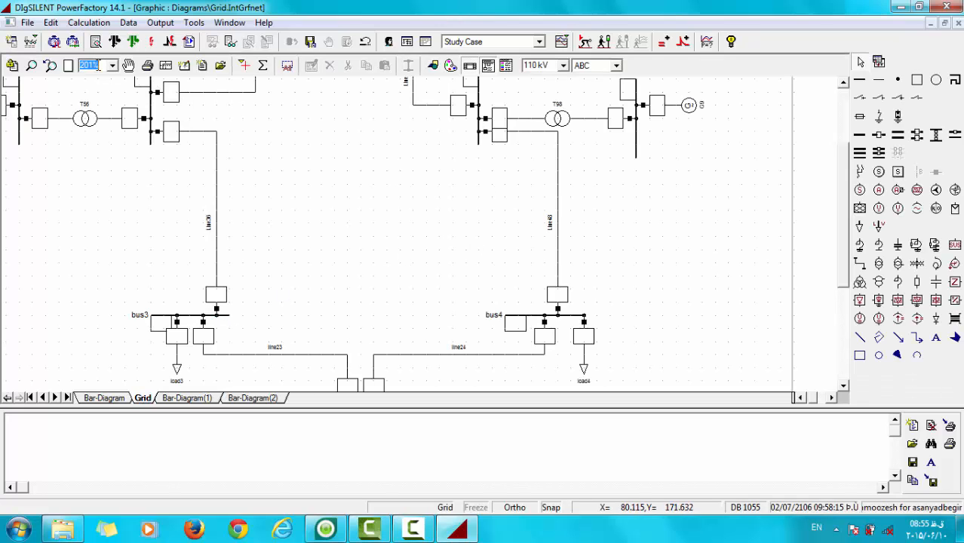
text(100)
key(Return)
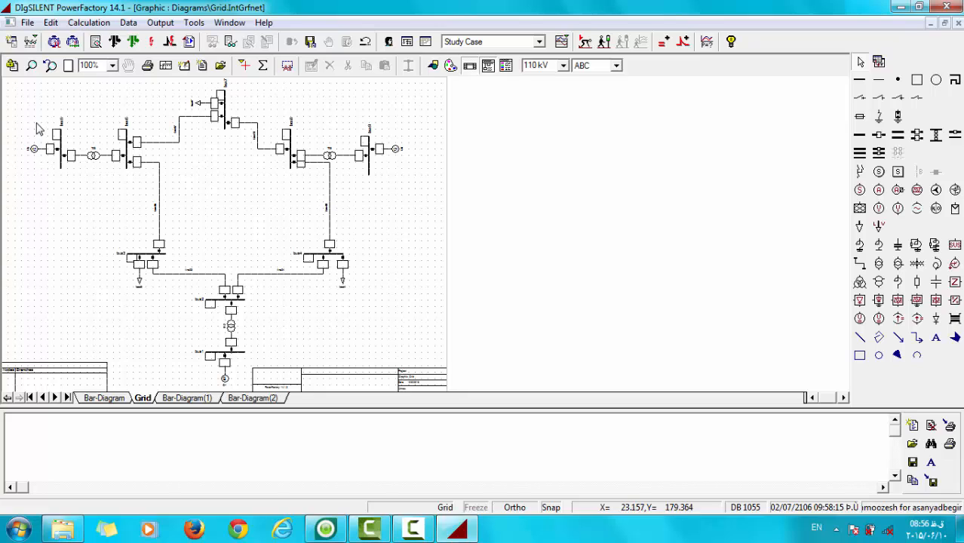
Deactivate the active project and open the Data Manager on the current user's project folder
click(28, 23)
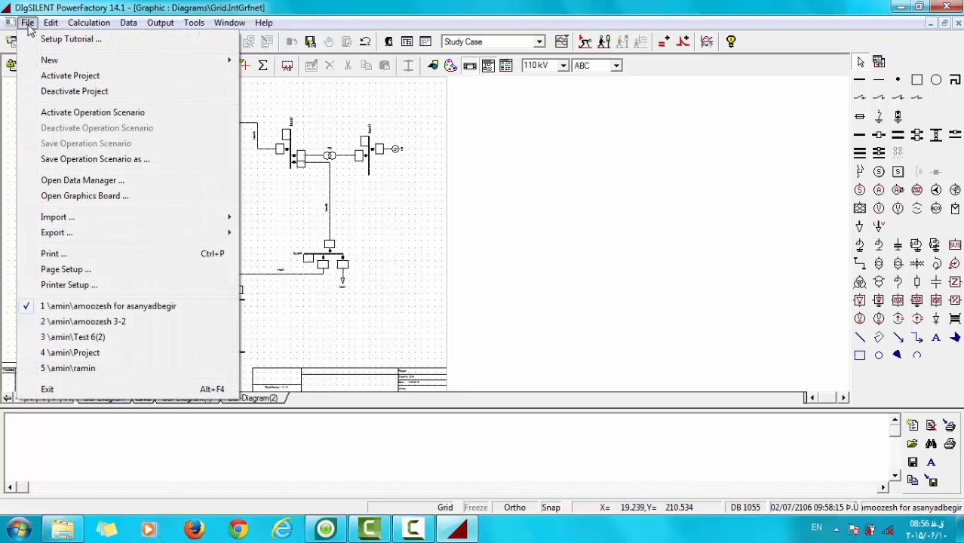
click(91, 95)
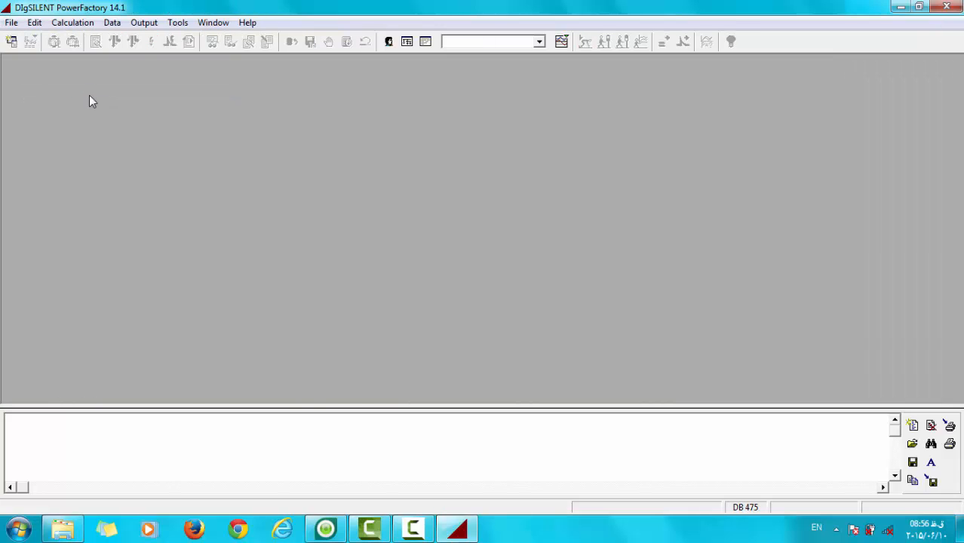
click(13, 23)
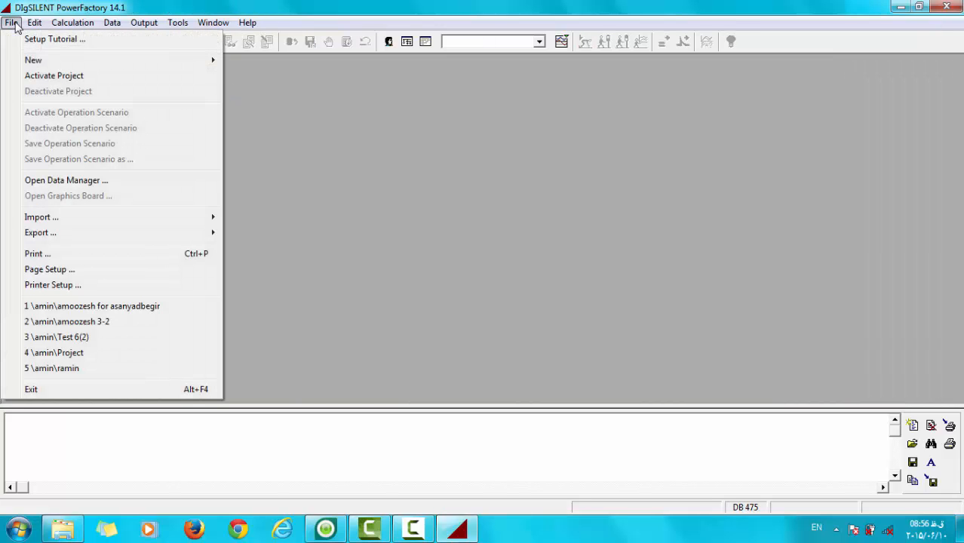
click(67, 185)
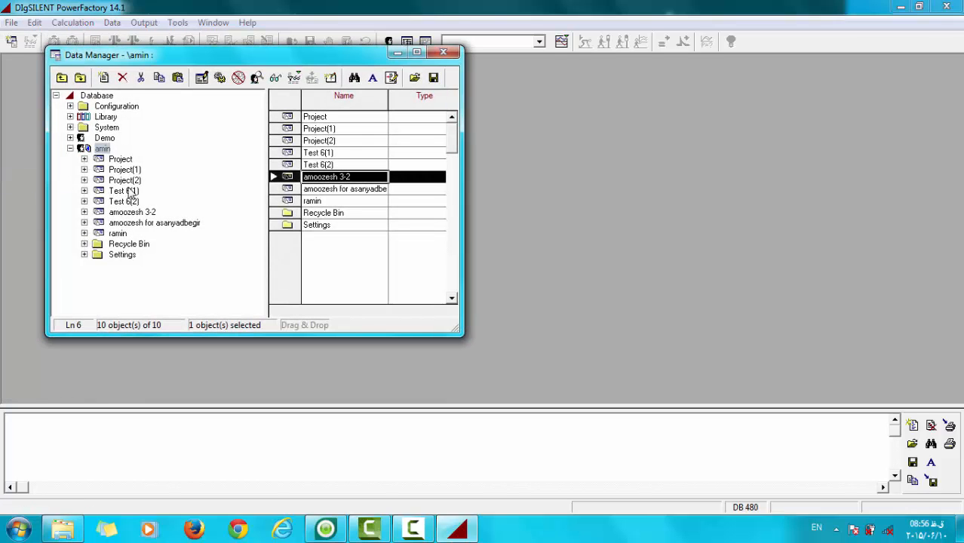
click(102, 150)
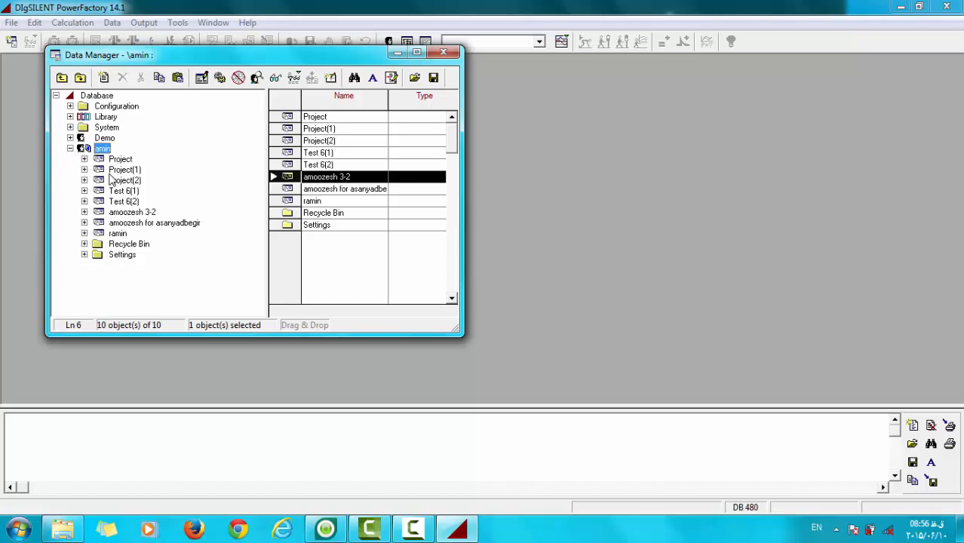
Rename the project amoozesh for asanyadbegir as test in the Data Manager
click(142, 226)
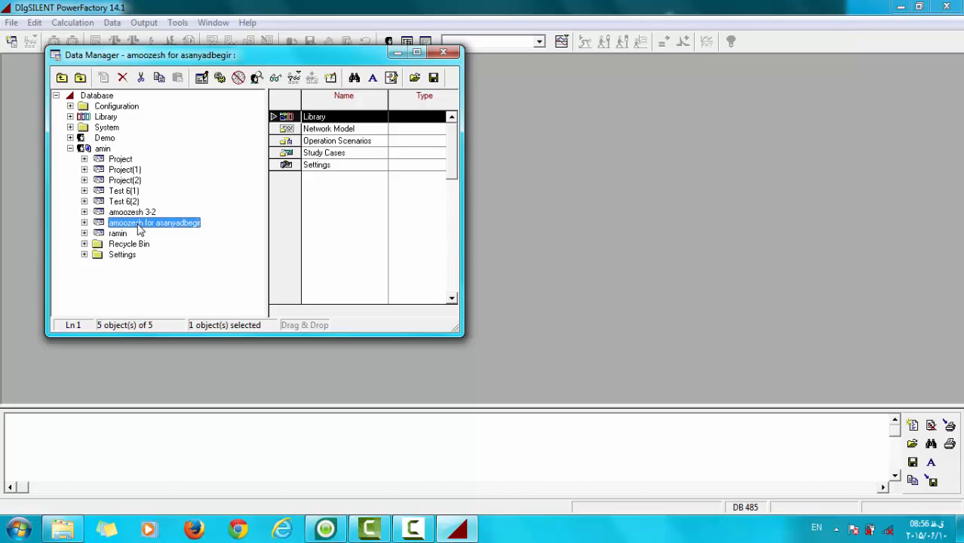
right_click(138, 224)
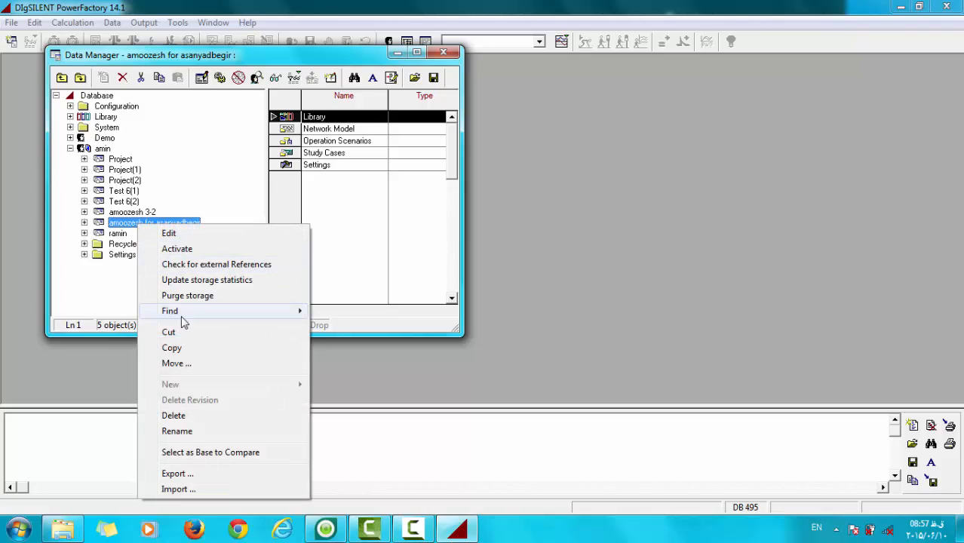
click(182, 433)
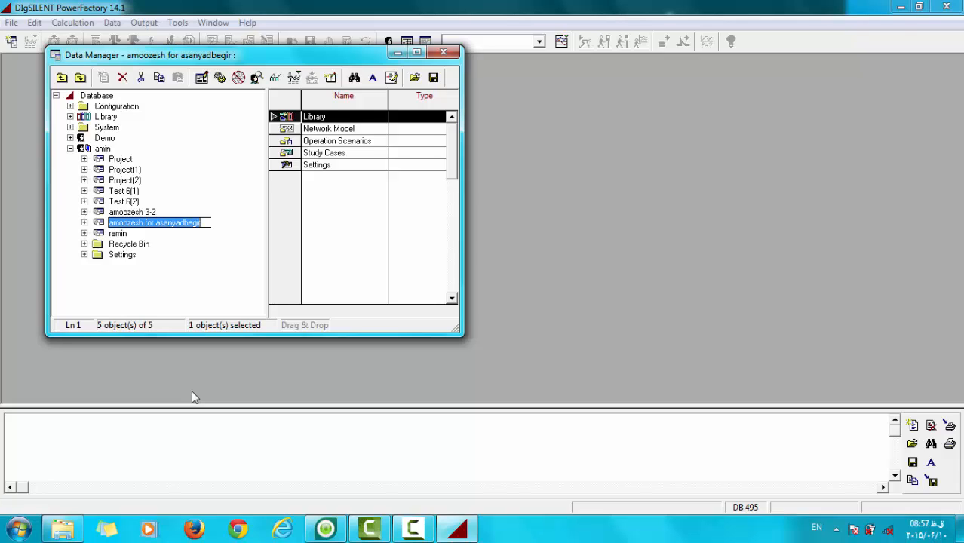
text(tes)
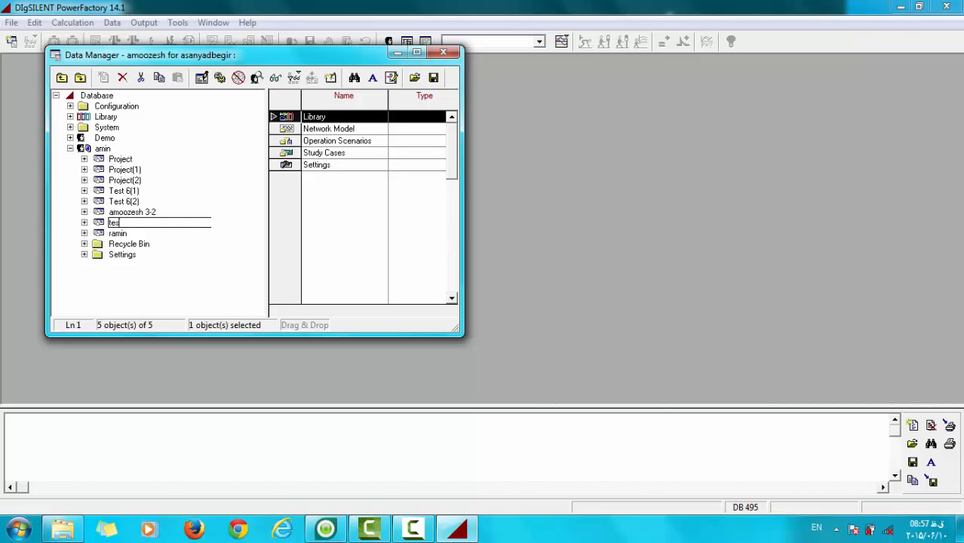
text(t)
key(Return)
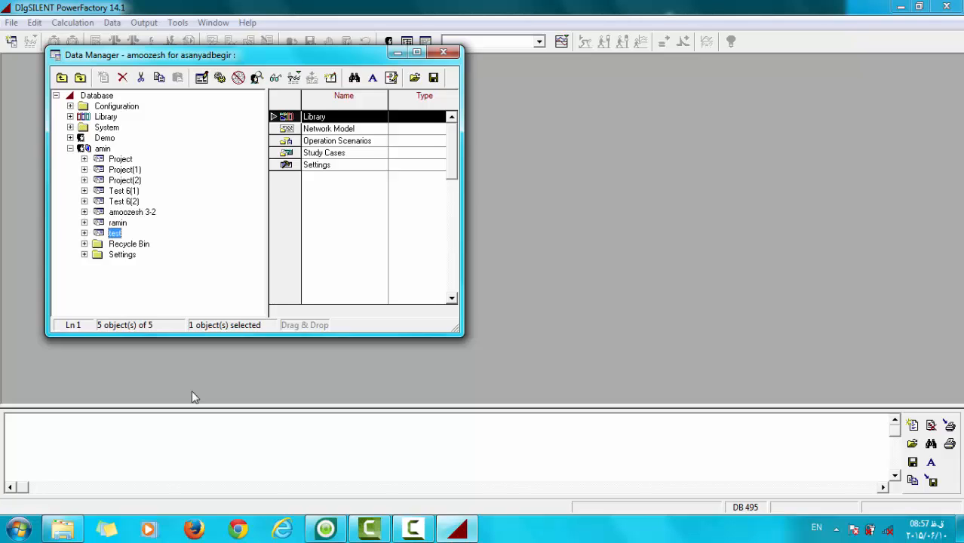
Export the test project to the Desktop as test.pfd in the Data (*.pfd) format
right_click(110, 237)
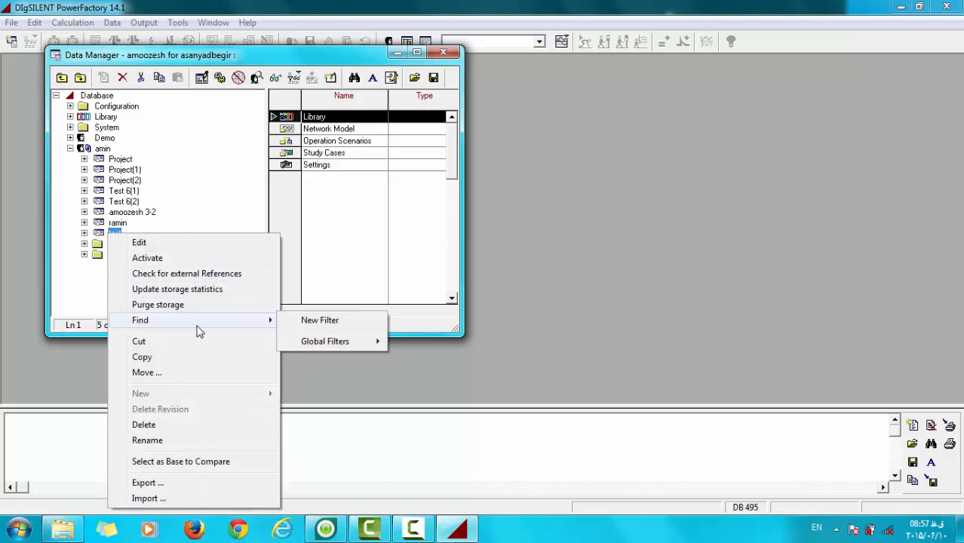
click(191, 487)
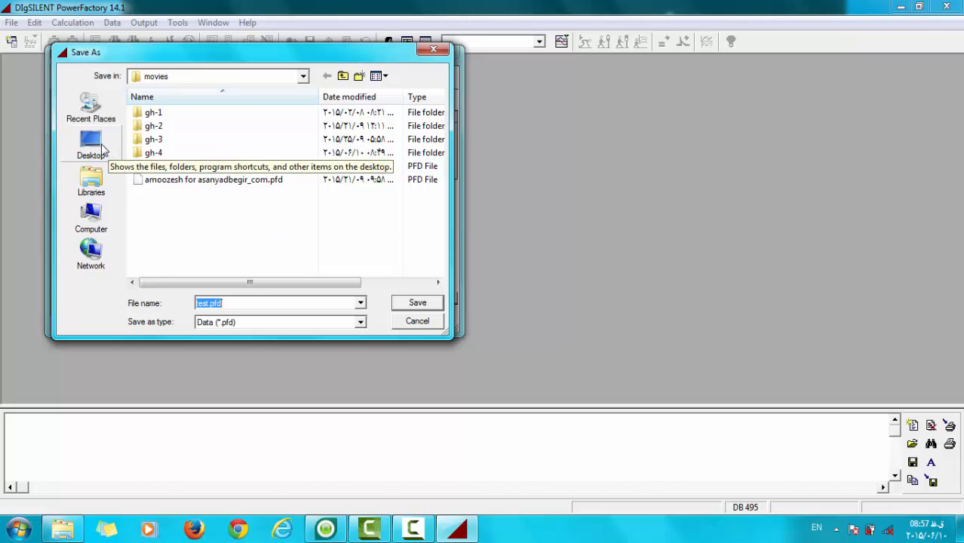
click(104, 150)
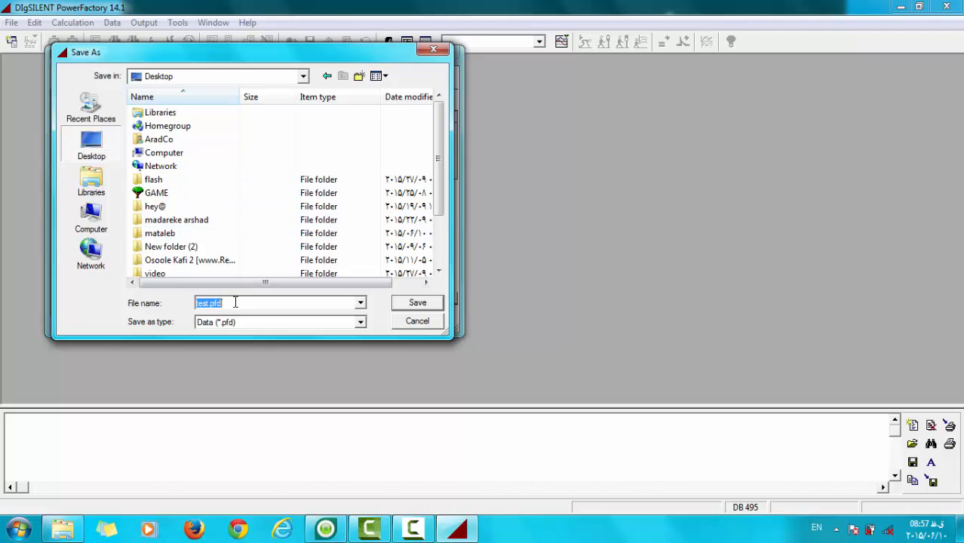
click(339, 323)
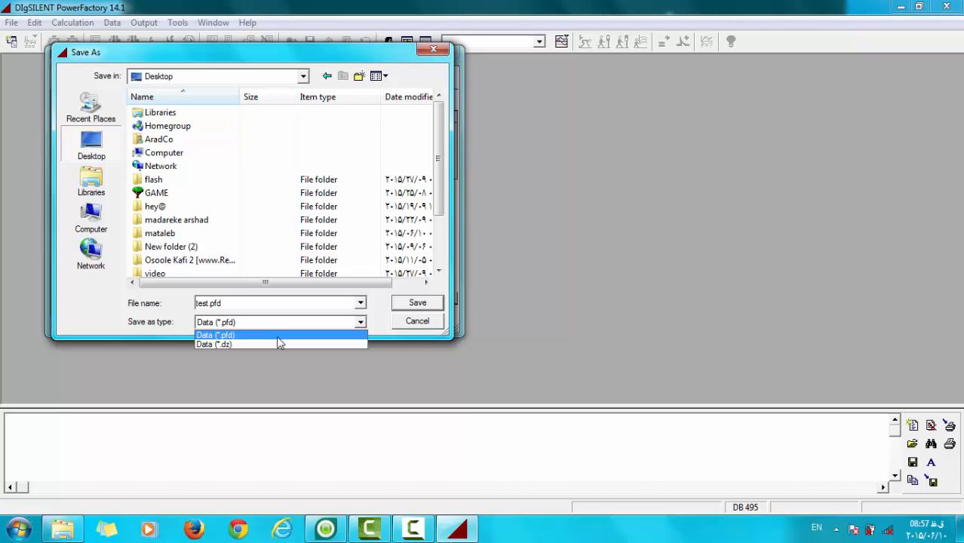
click(277, 337)
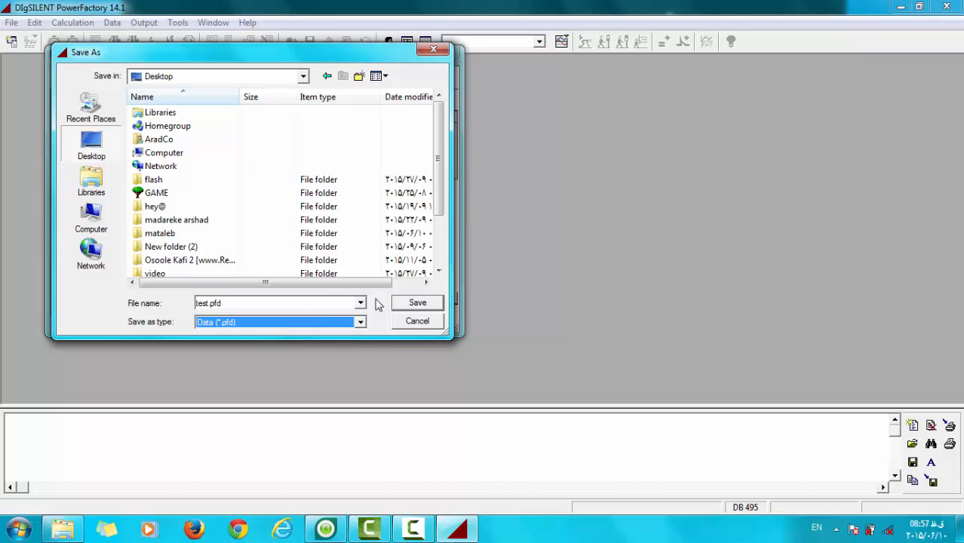
click(418, 303)
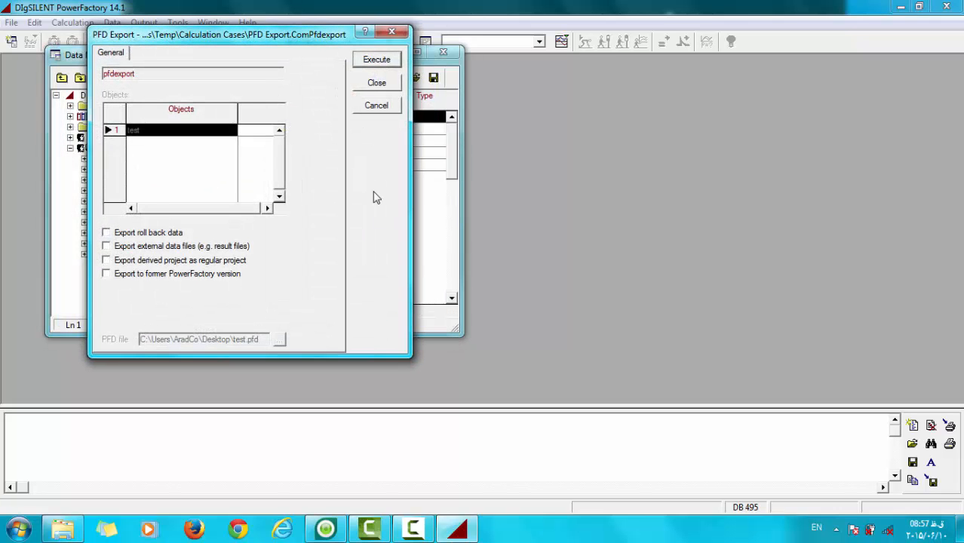
click(377, 60)
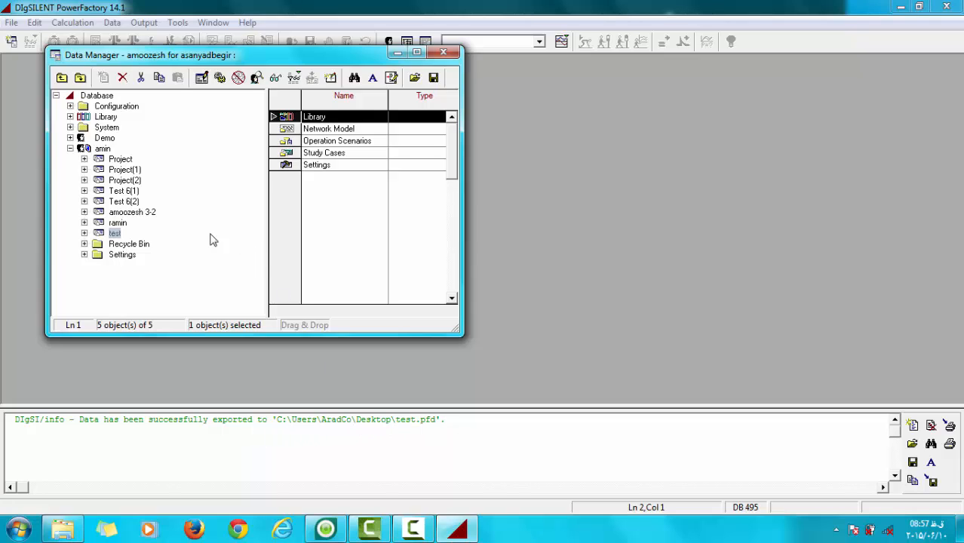
Rename the exported test project as amoozesh for asanyadbegir
click(114, 234)
right_click(116, 236)
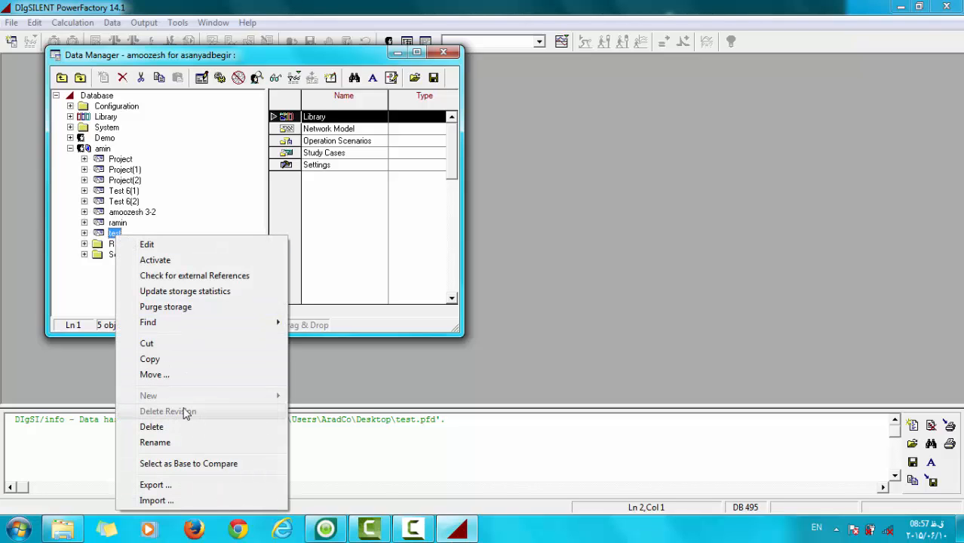
click(171, 444)
text(amoozesh)
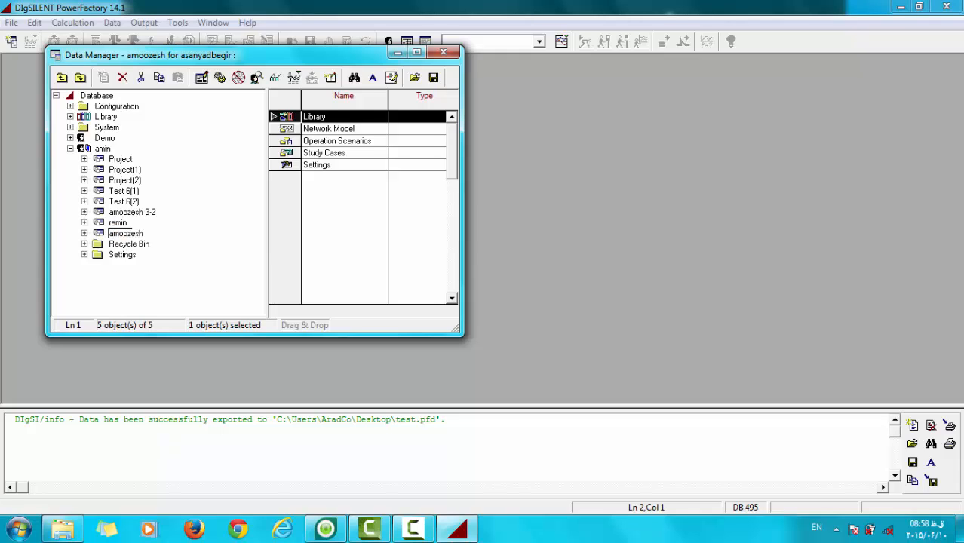
text( for asanyadbegir)
key(Return)
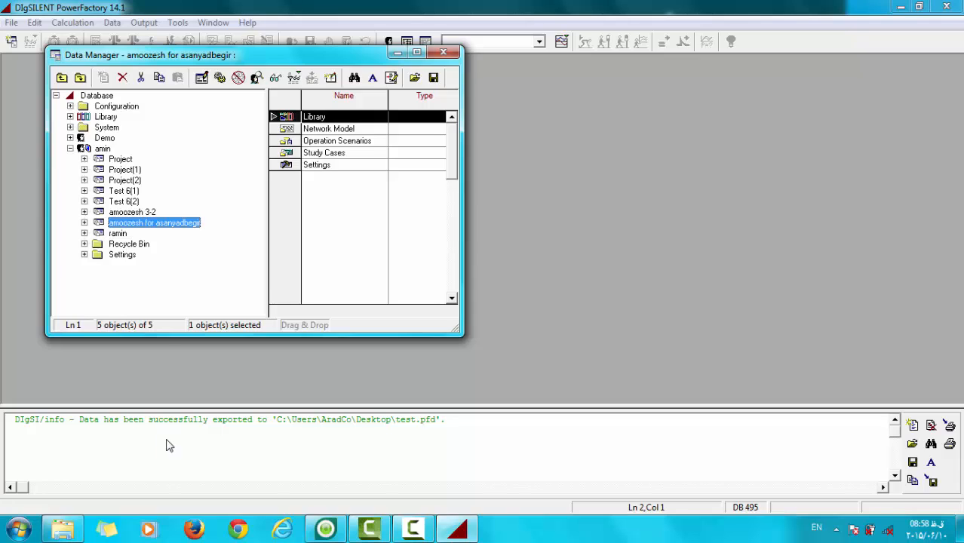
Reselect the amoozesh for asanyadbegir project and close the Data Manager
click(125, 203)
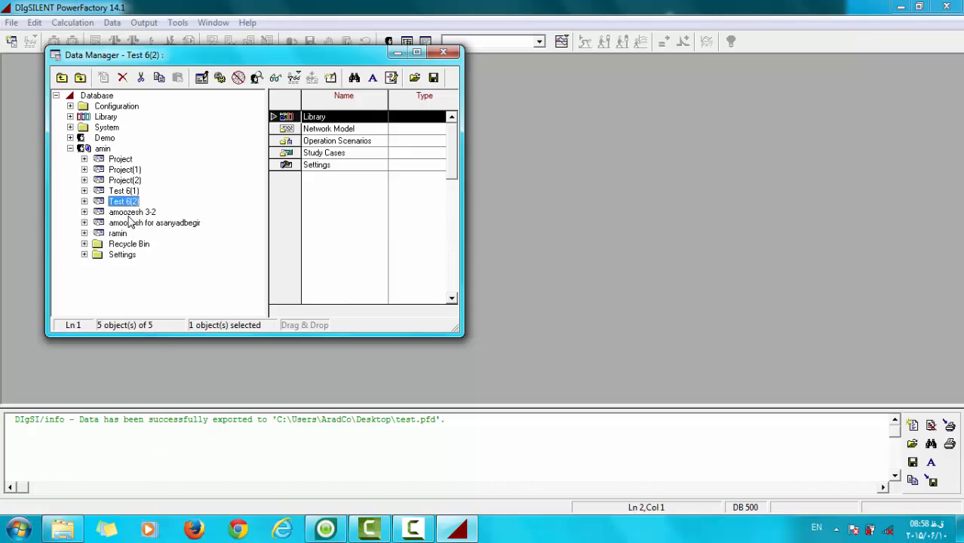
click(130, 222)
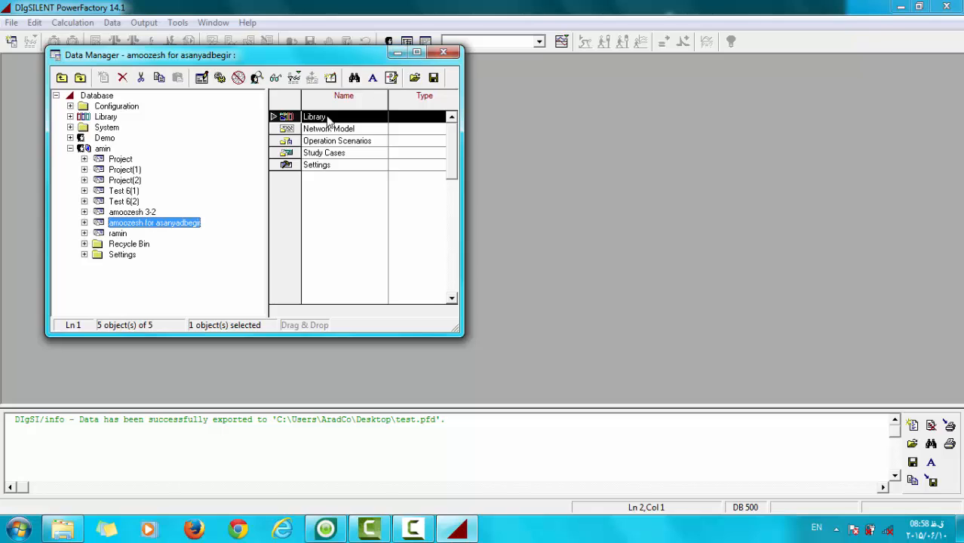
click(438, 50)
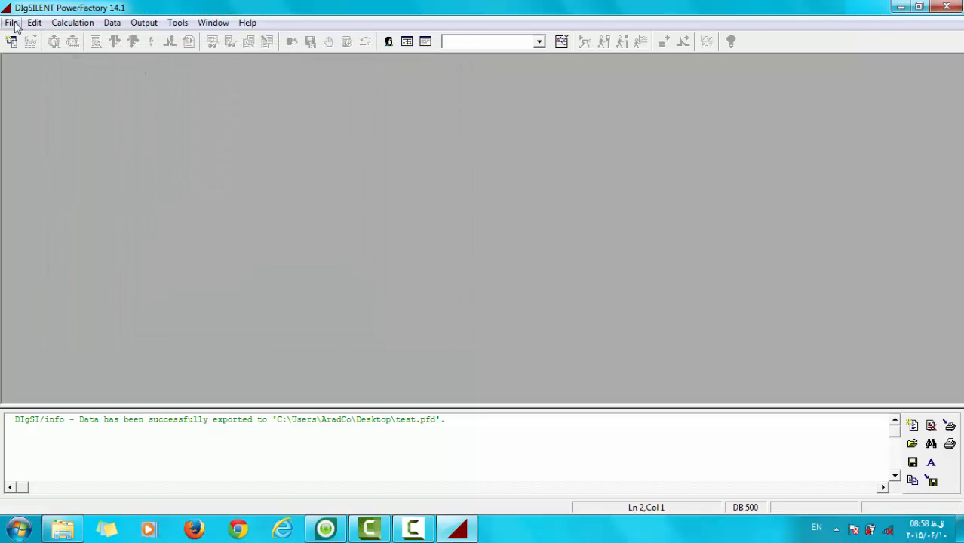
Minimize PowerFactory, open the Desktop folder in a new Windows Explorer window and look for the exported file test.pfd
click(469, 532)
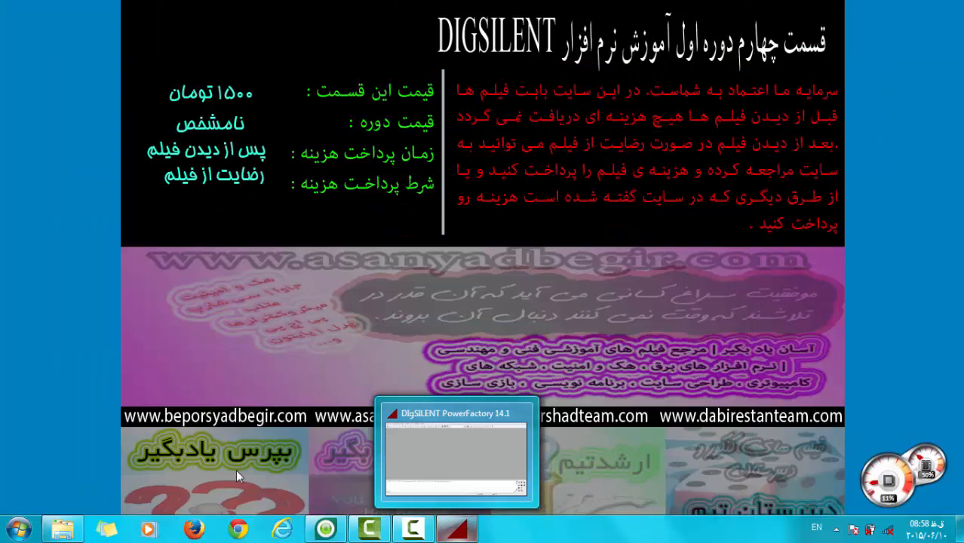
click(64, 530)
click(72, 532)
right_click(73, 532)
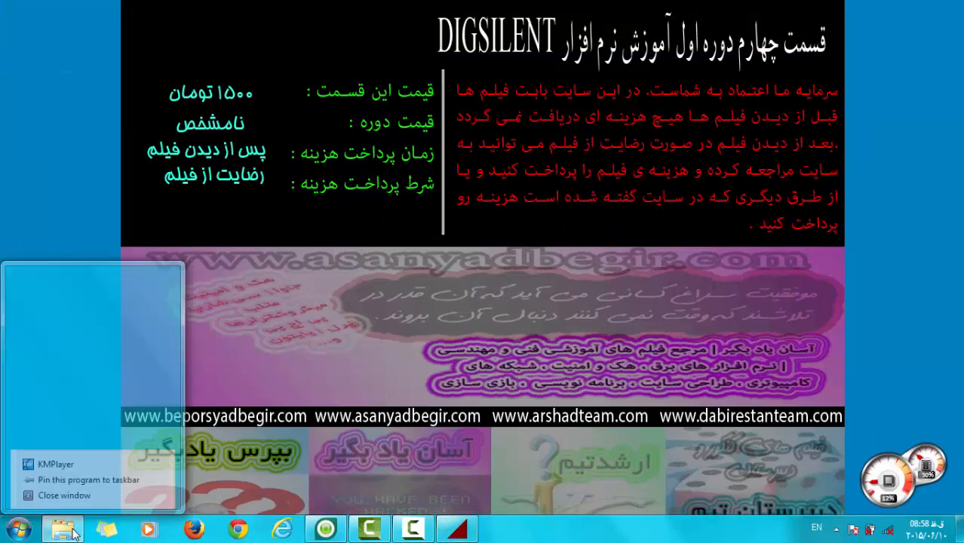
click(78, 462)
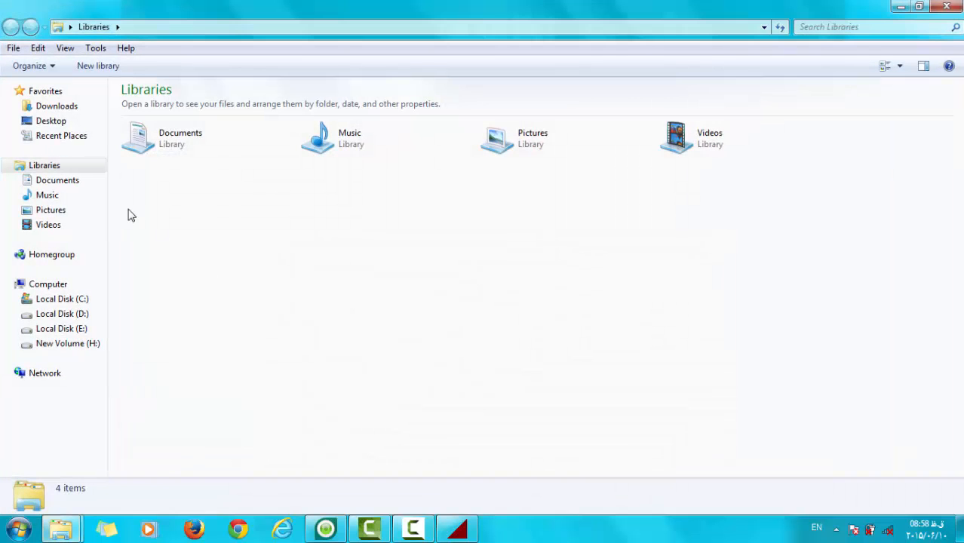
click(64, 122)
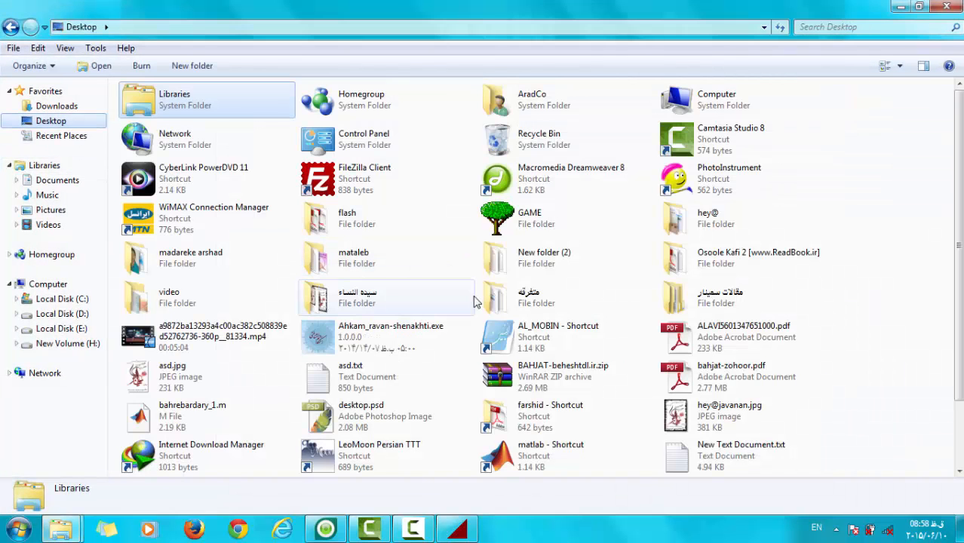
scroll(475, 301, down, 2)
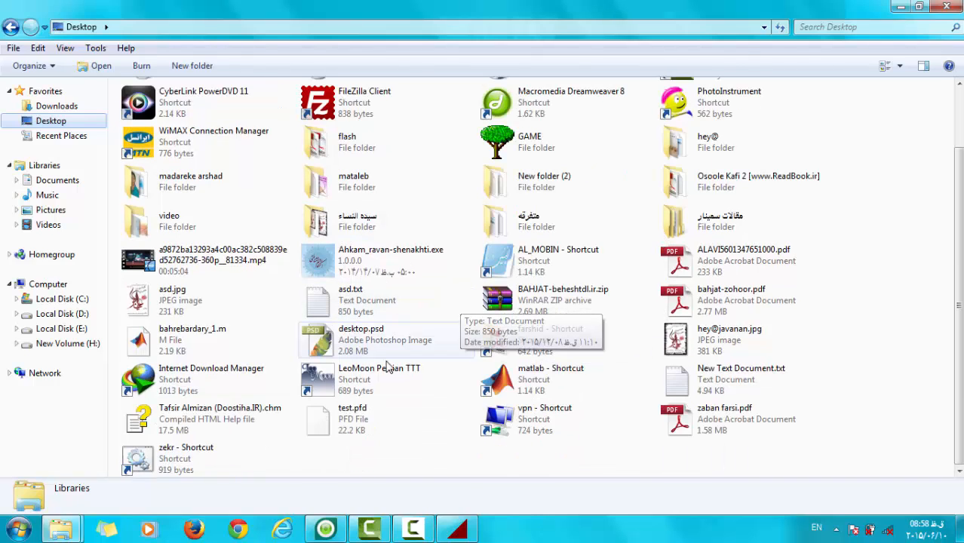
Check the exported file test.pfd in the Desktop folder, minimize the folder window and switch back to PowerFactory
click(338, 420)
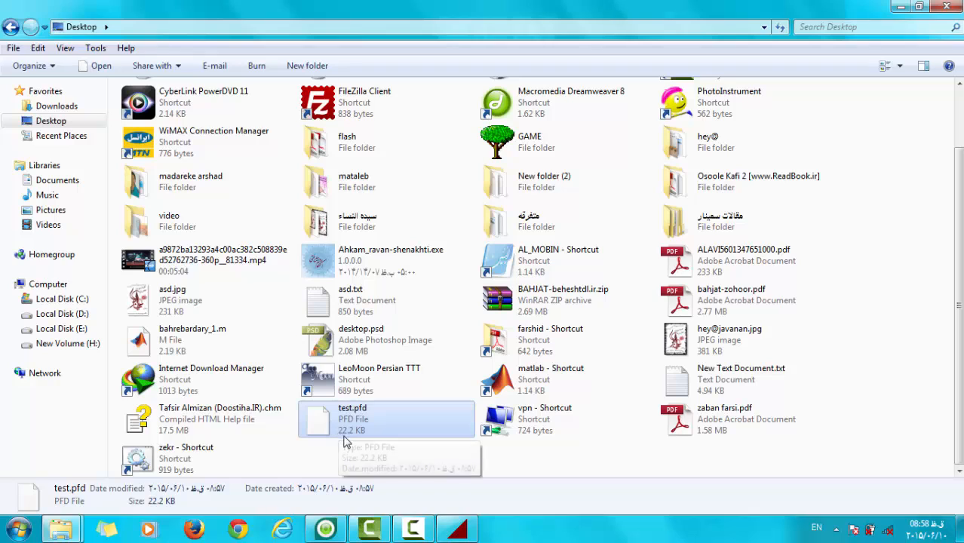
click(309, 455)
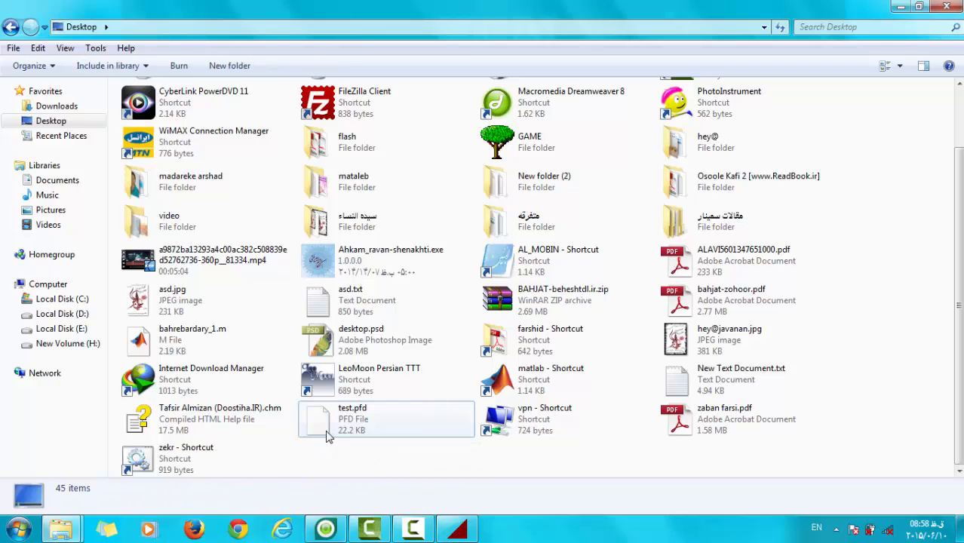
click(329, 434)
click(385, 453)
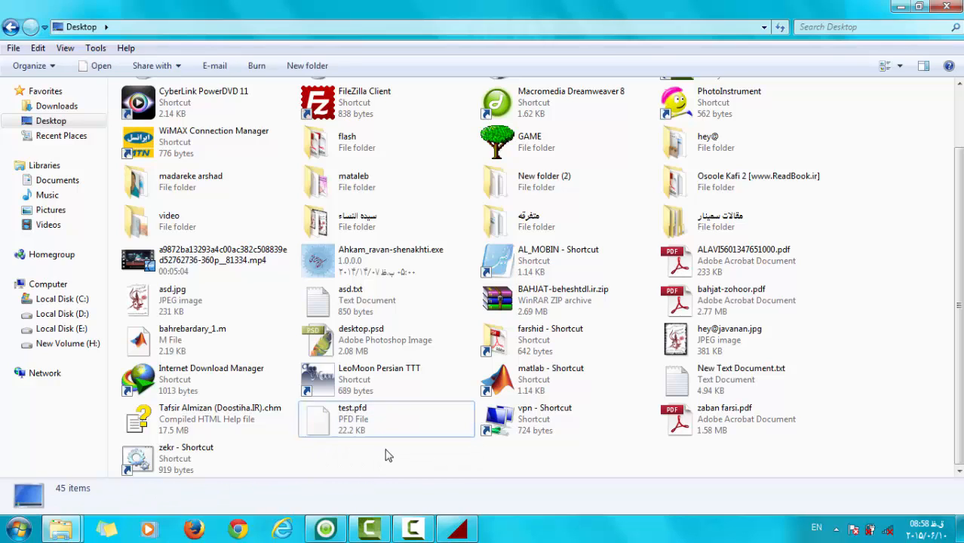
click(903, 7)
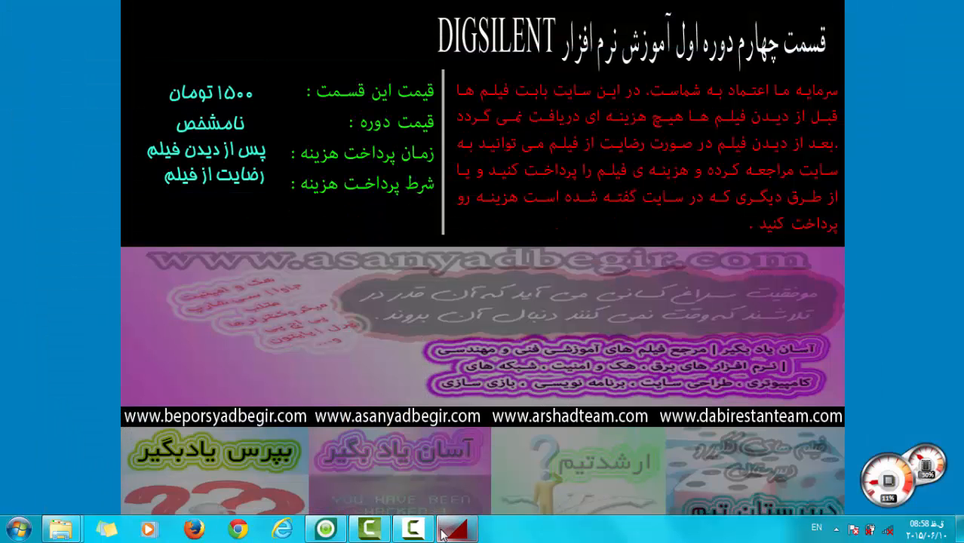
click(459, 533)
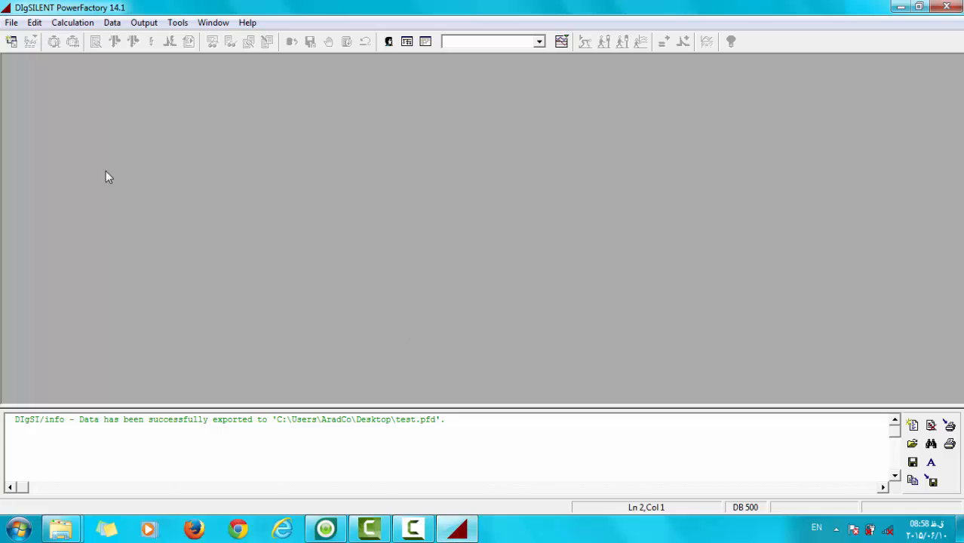
Activate the recent project amoozesh for asanyadbegir to view its grid diagram, and deactivate it again
click(11, 21)
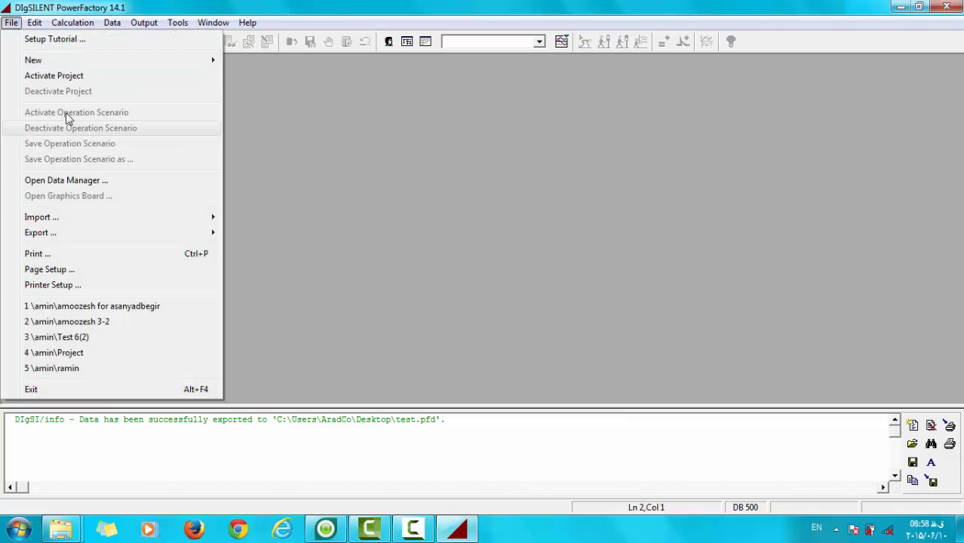
click(70, 305)
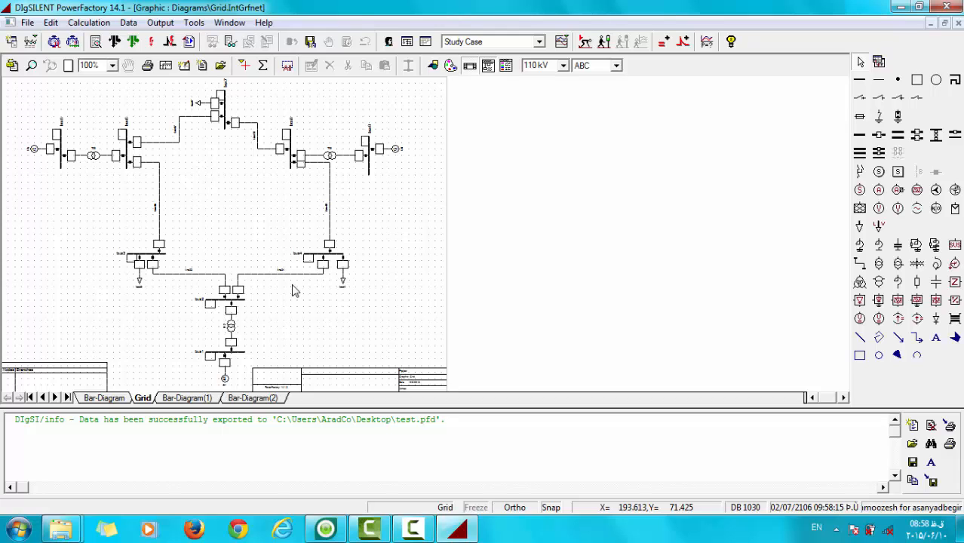
click(28, 23)
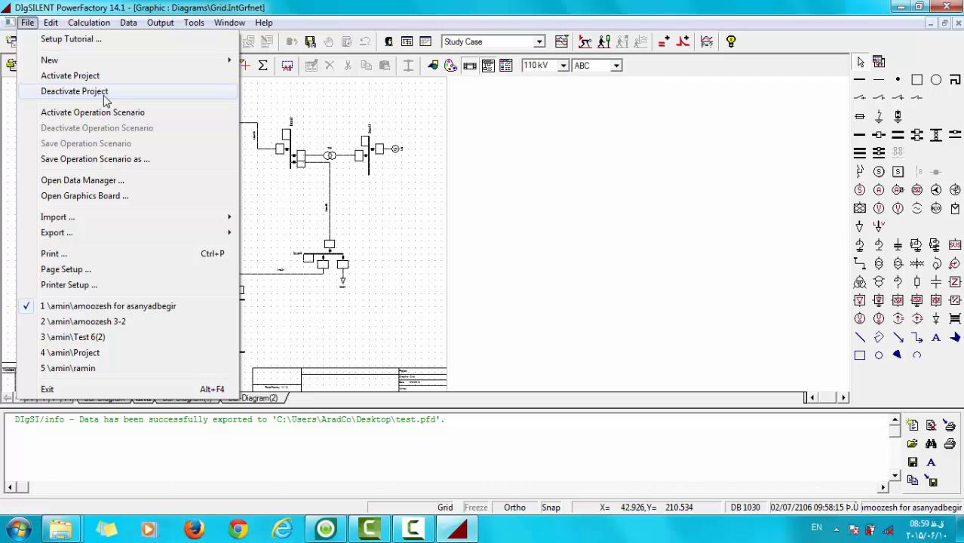
click(75, 91)
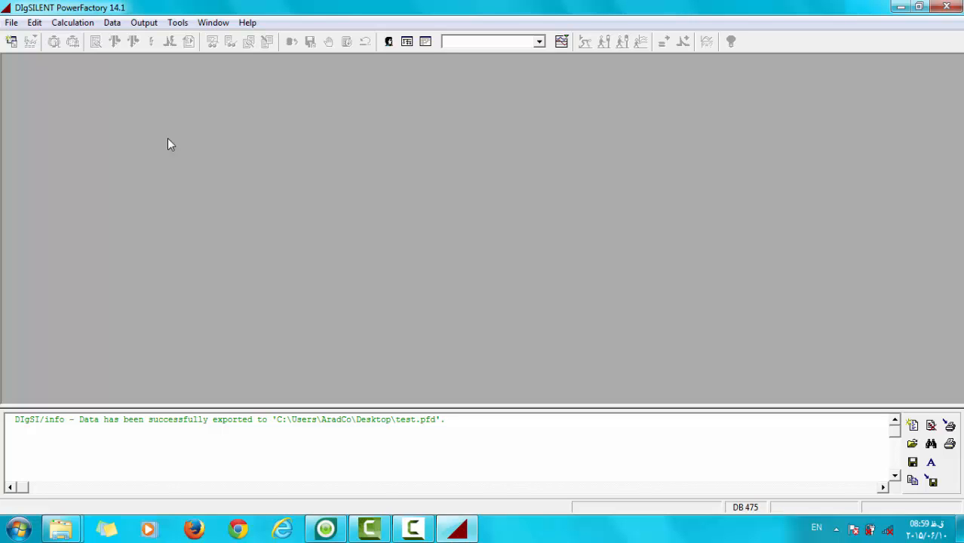
Import the project file test.pfd from the Desktop in the Data format, keeping the default import path
click(14, 24)
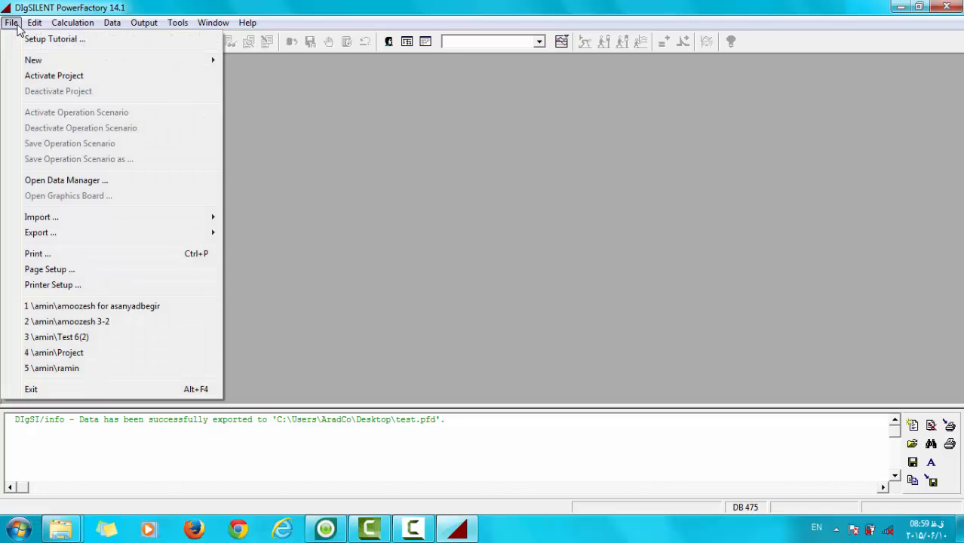
mouse_move(128, 218)
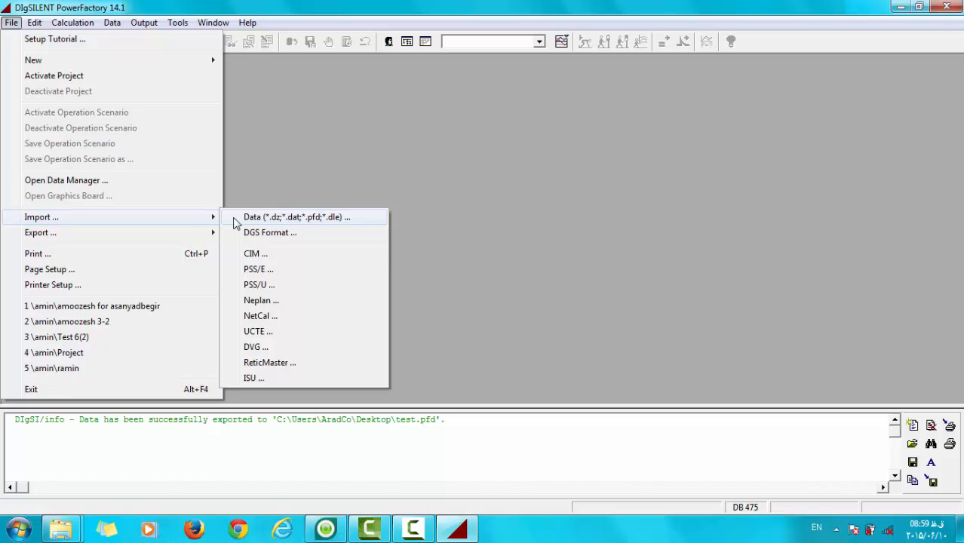
click(271, 216)
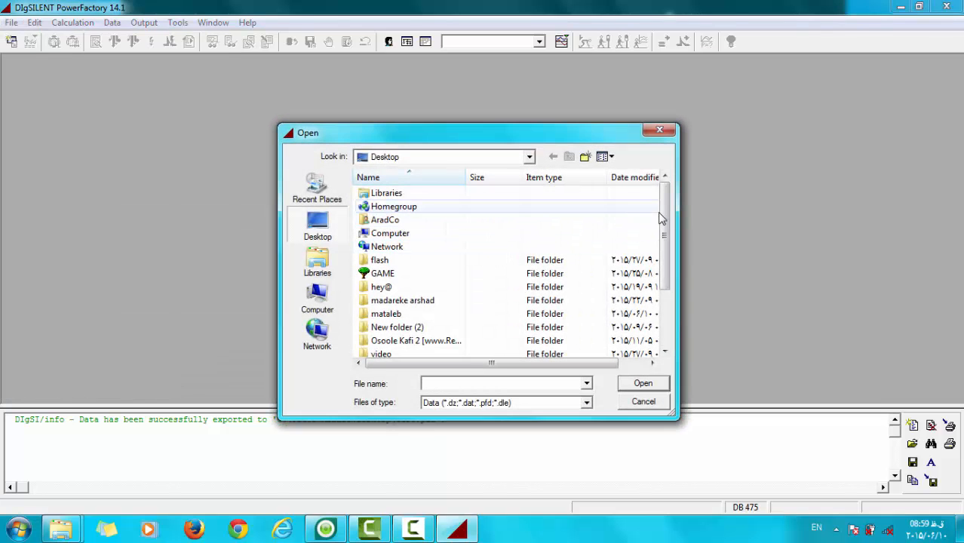
drag(666, 223, 670, 291)
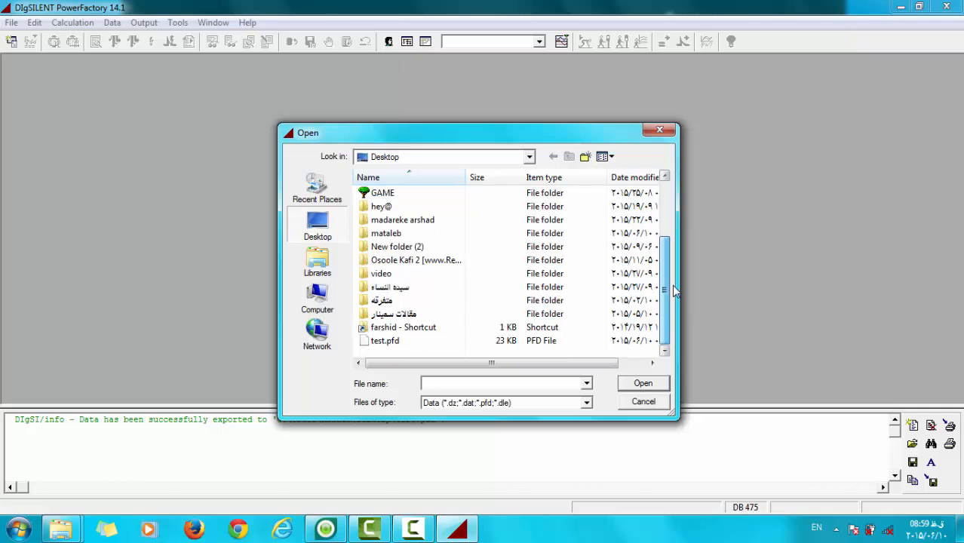
click(394, 340)
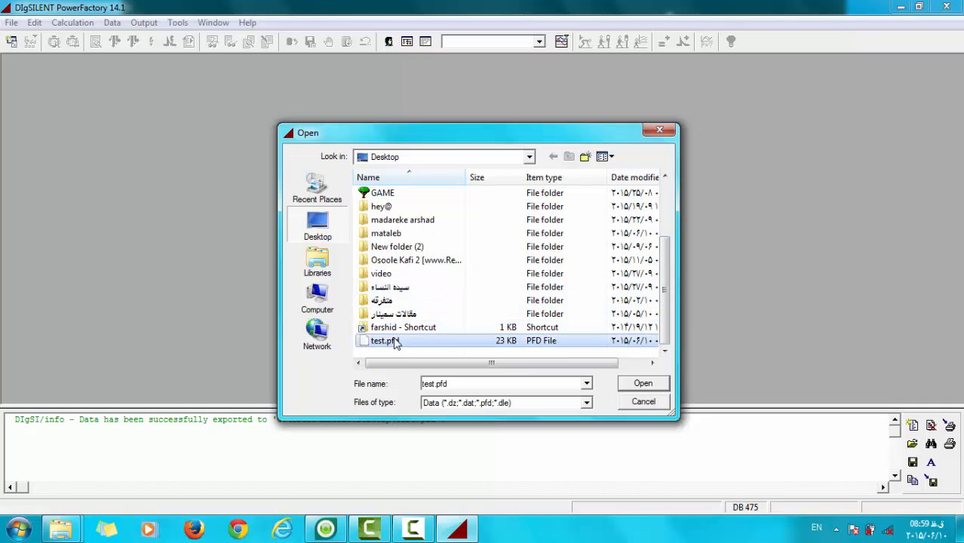
click(645, 383)
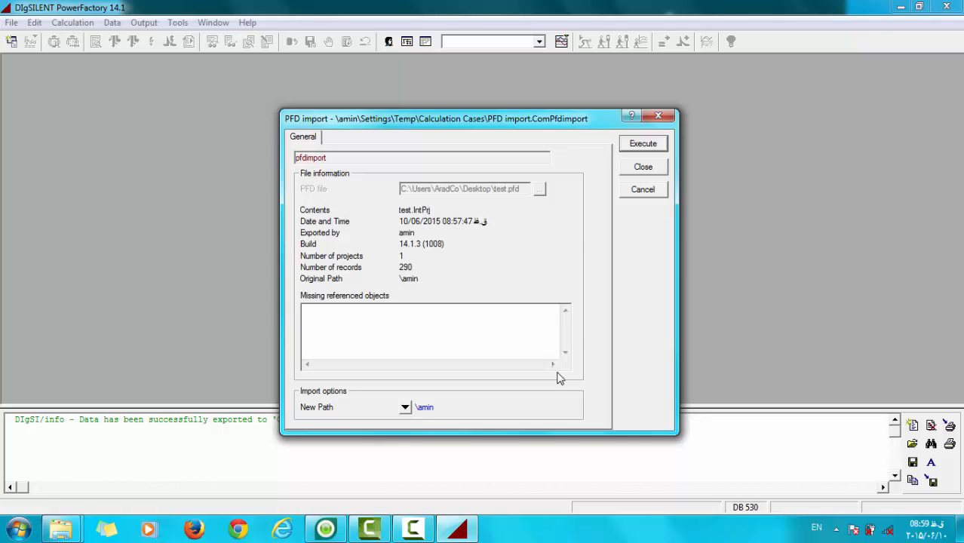
click(644, 145)
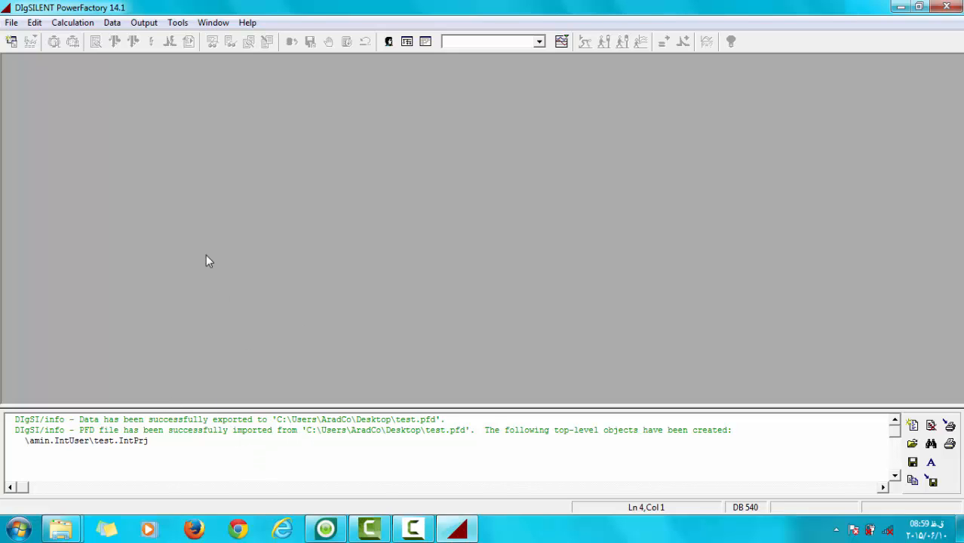
Activate the imported test project in the Data Manager and close the Data Manager
click(12, 23)
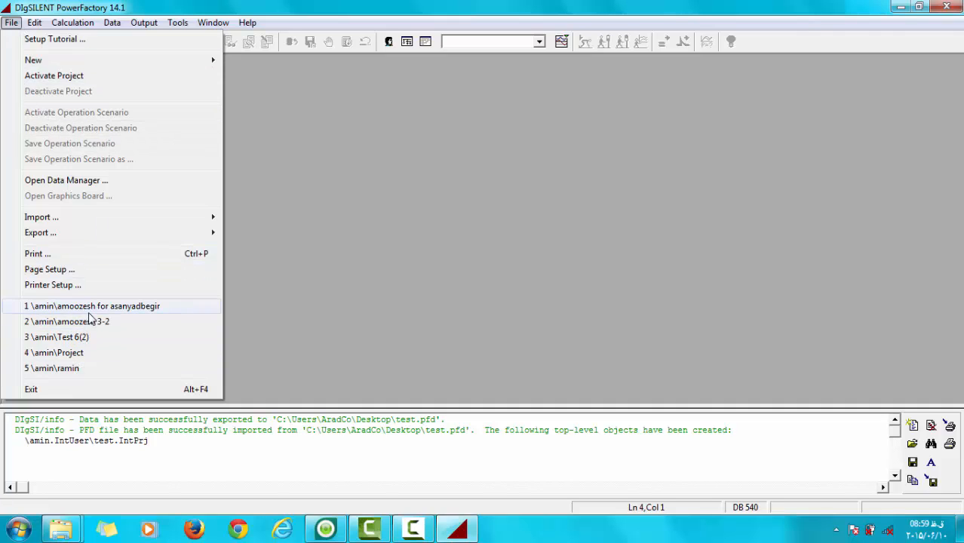
click(377, 272)
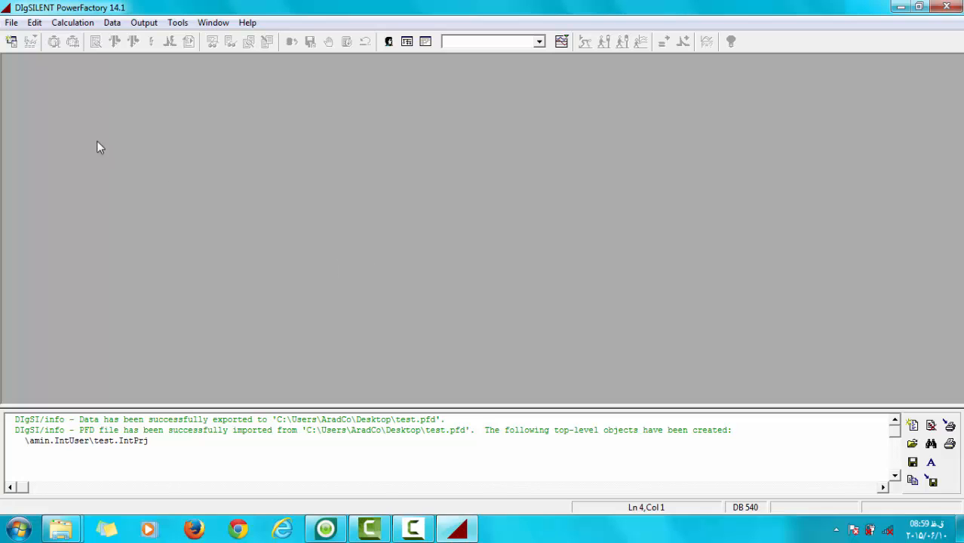
click(11, 23)
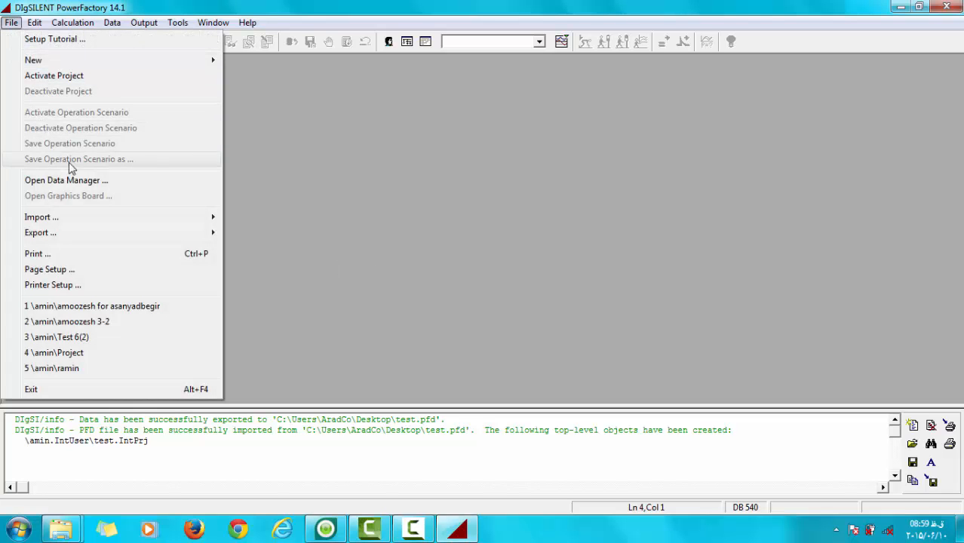
click(98, 181)
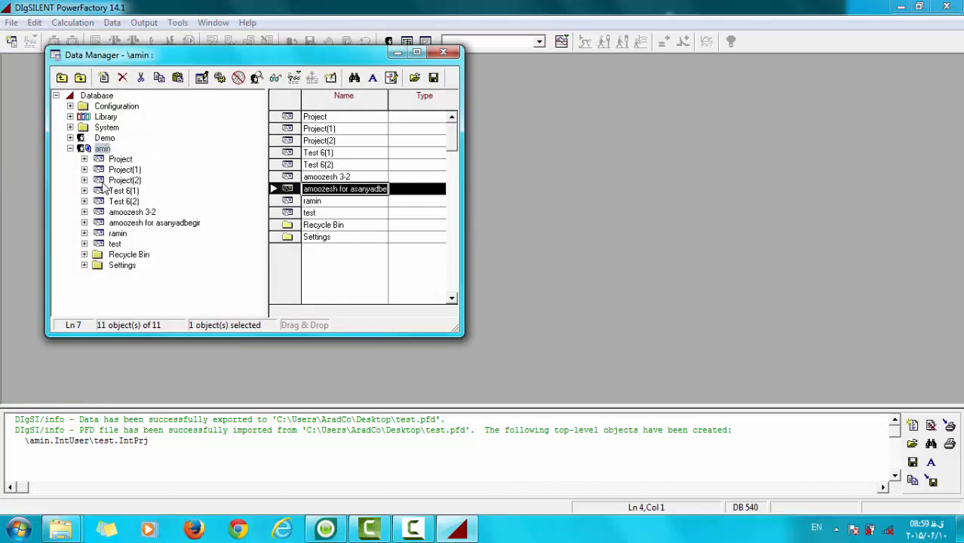
click(113, 243)
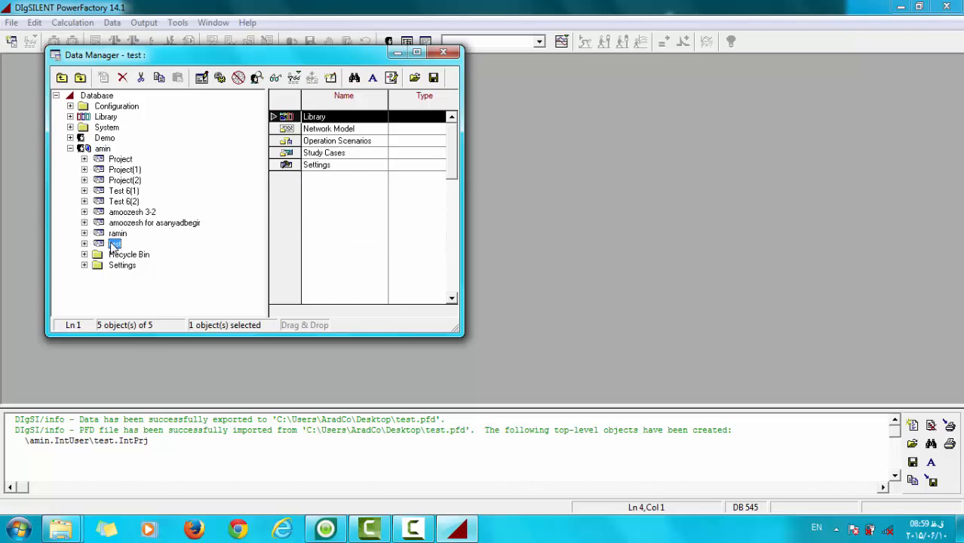
right_click(113, 245)
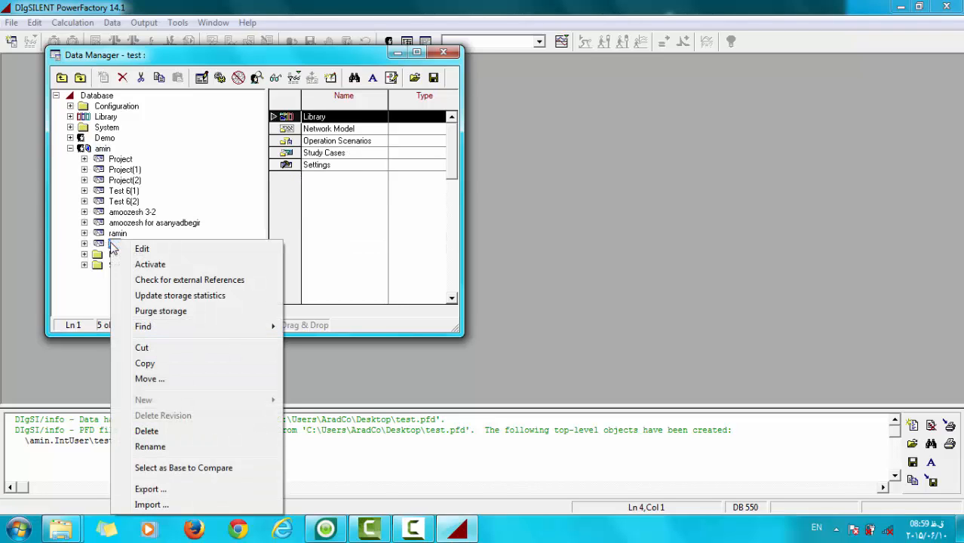
click(150, 265)
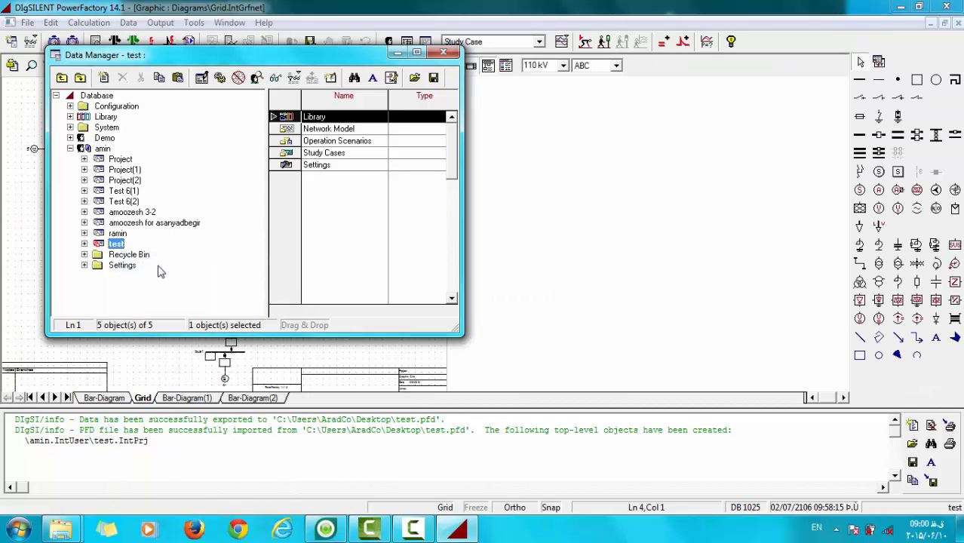
click(444, 54)
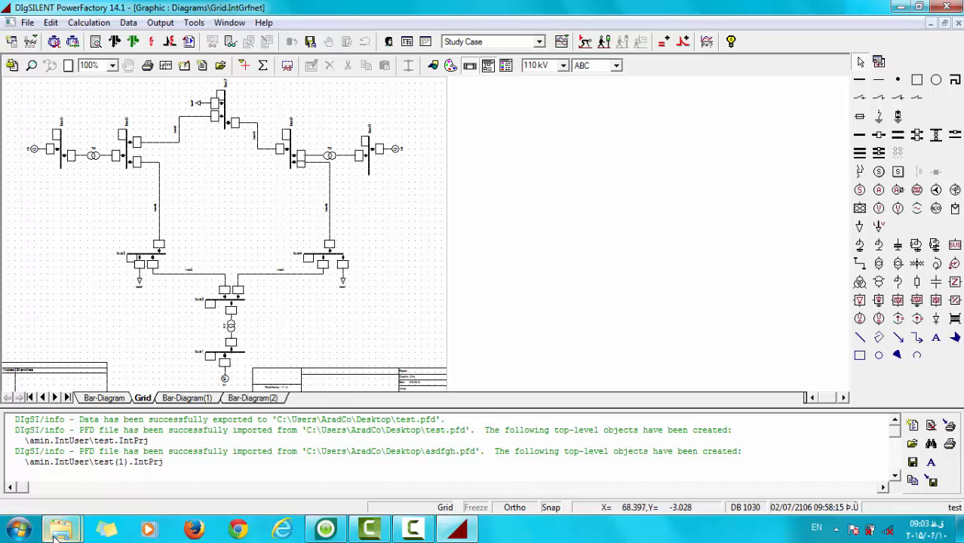
Switch to the Desktop folder in Windows Explorer and rename the file test.pfd as asanyadbegir.pfd
mouse_move(60, 529)
click(192, 483)
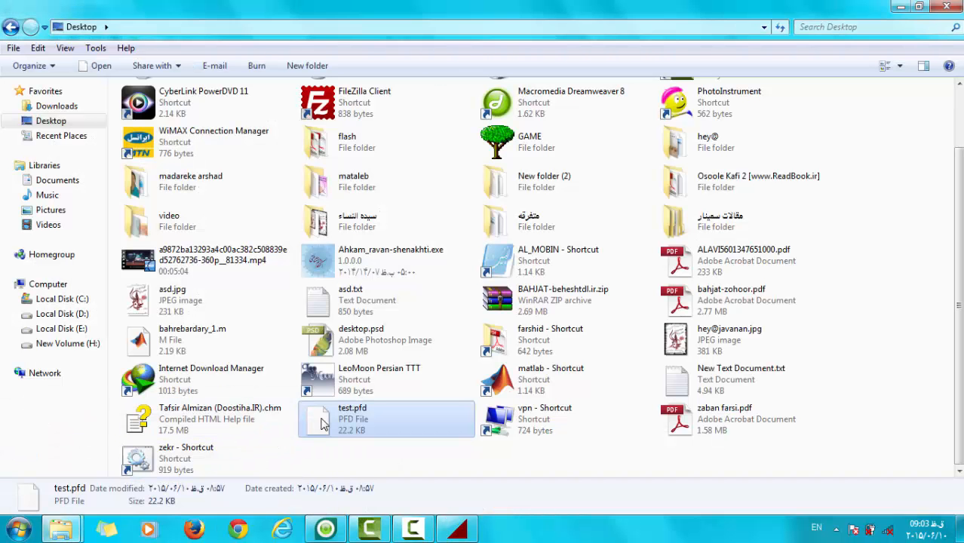
click(344, 413)
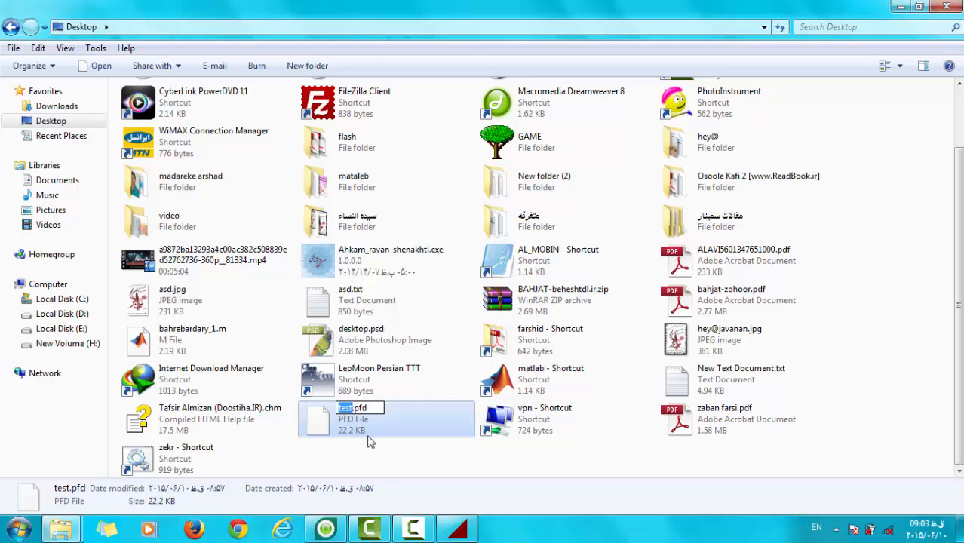
text(asanyadbegin)
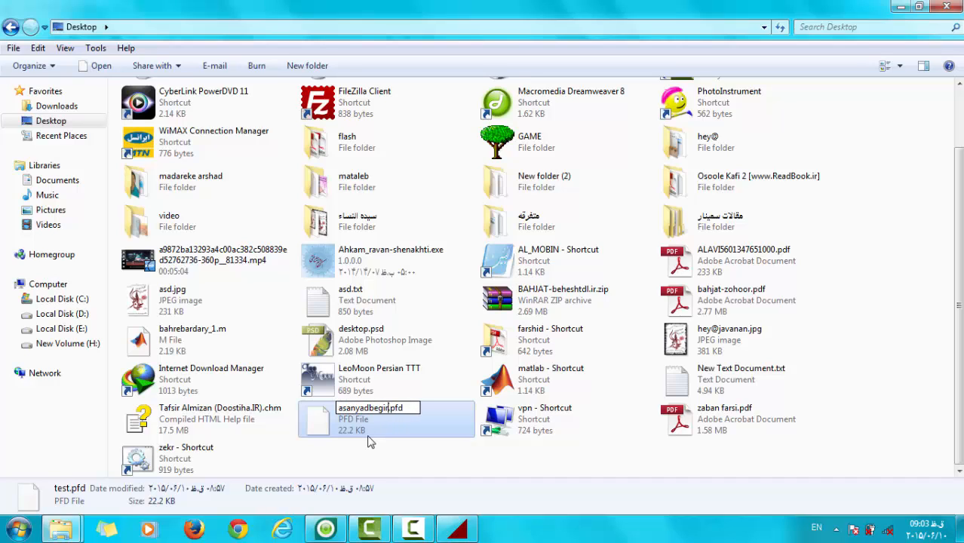
key(Return)
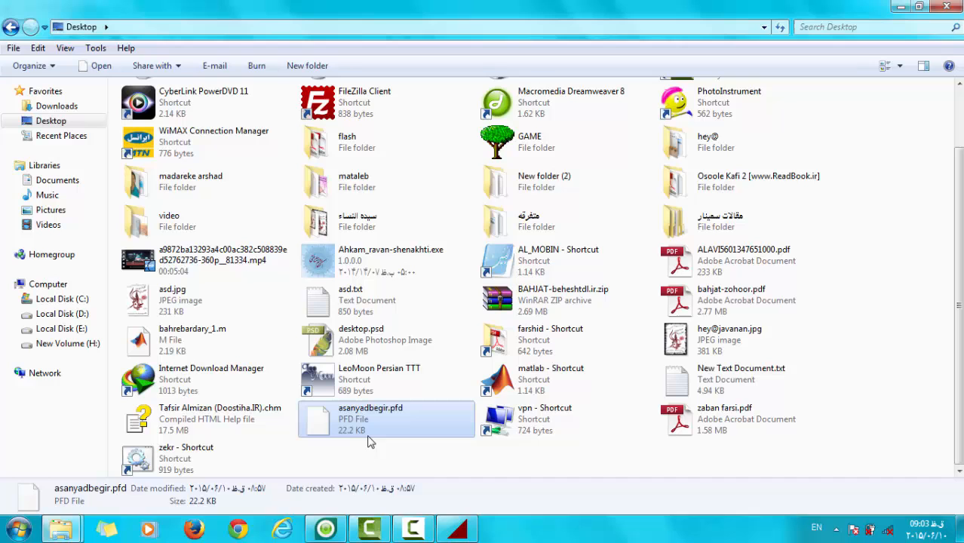
click(341, 456)
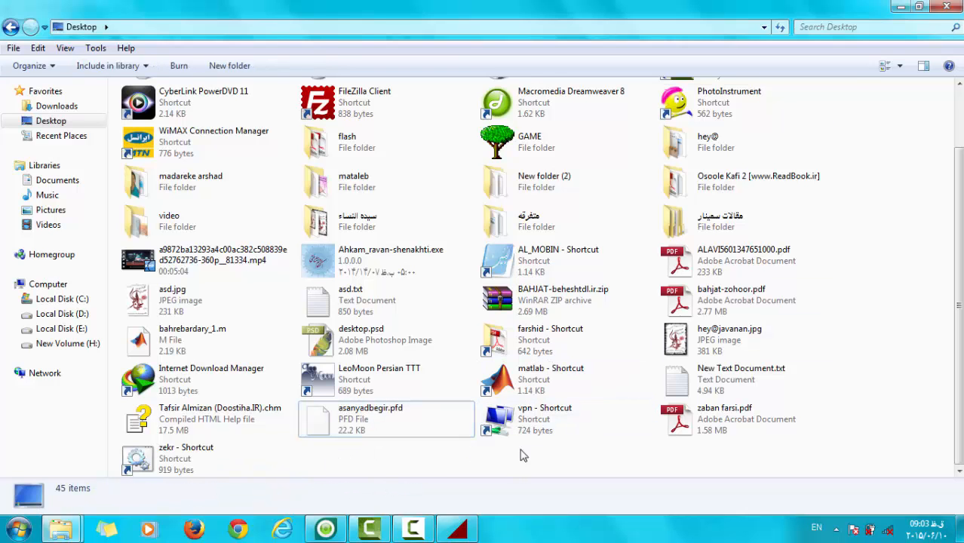
Minimize the Desktop folder window to return to PowerFactory and deactivate the test project
click(899, 7)
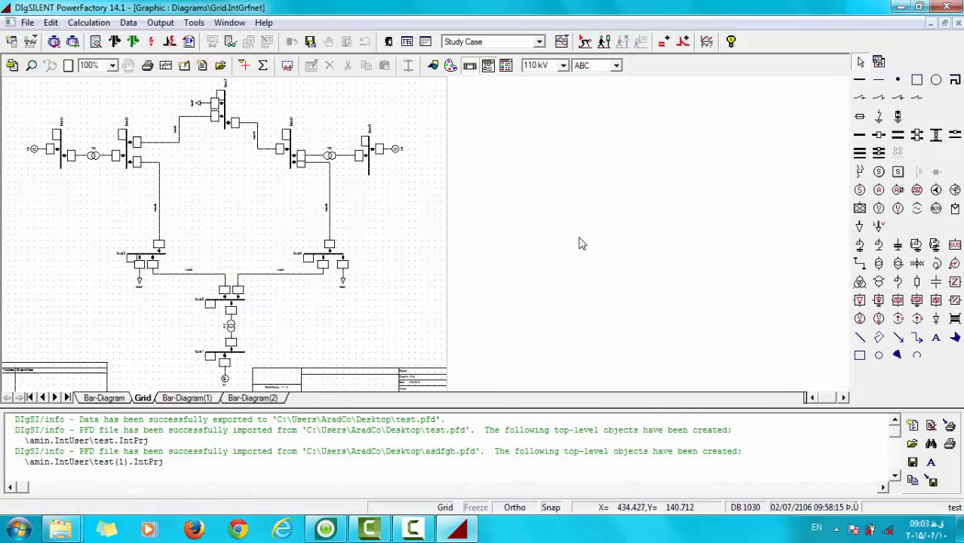
click(27, 23)
click(58, 90)
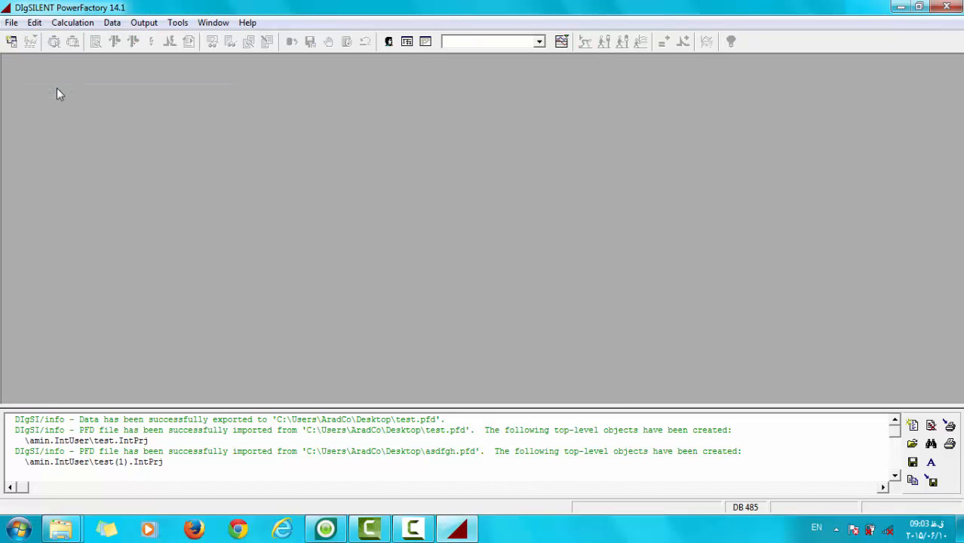
Import the project file asanyadbegir.pfd from the Desktop in the Data format, keeping the default import path
click(12, 24)
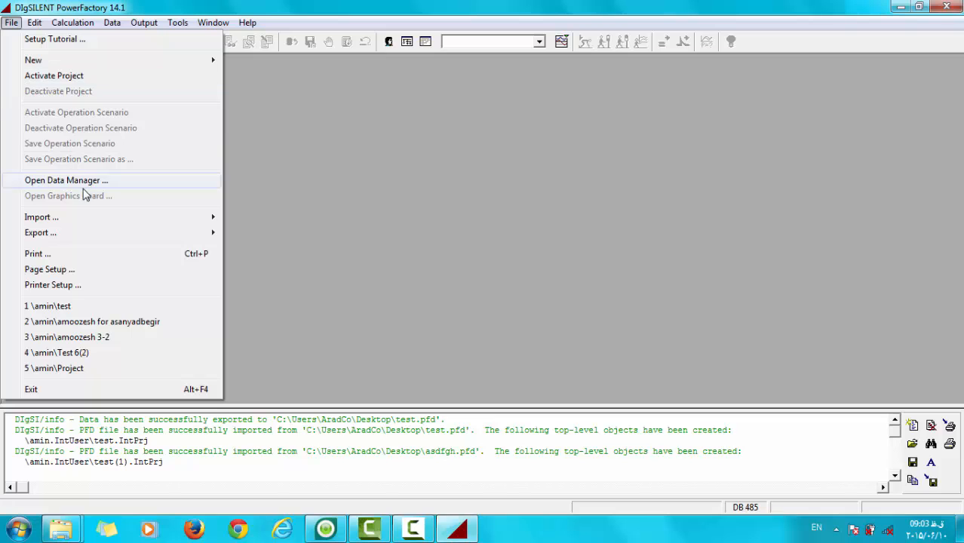
mouse_move(189, 224)
click(268, 217)
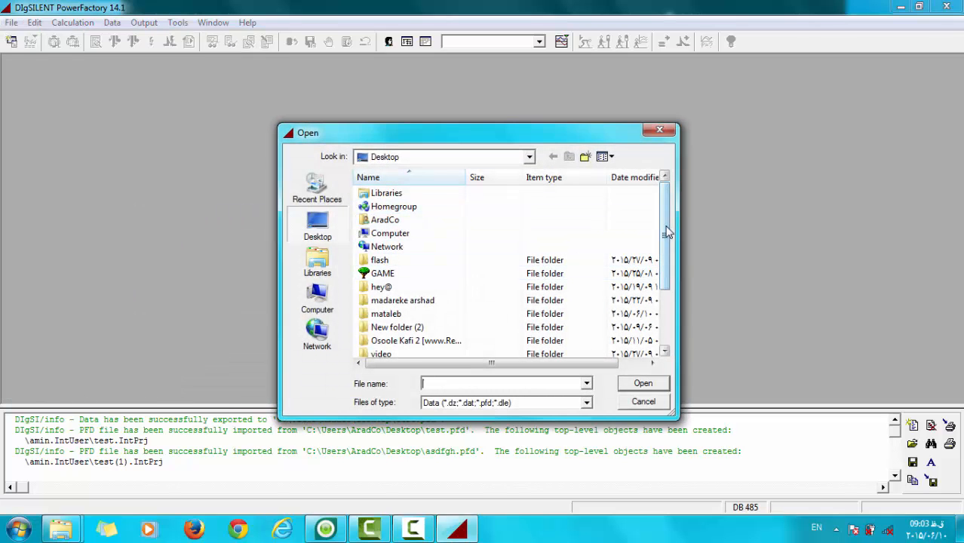
scroll(449, 342, down, 2)
click(427, 329)
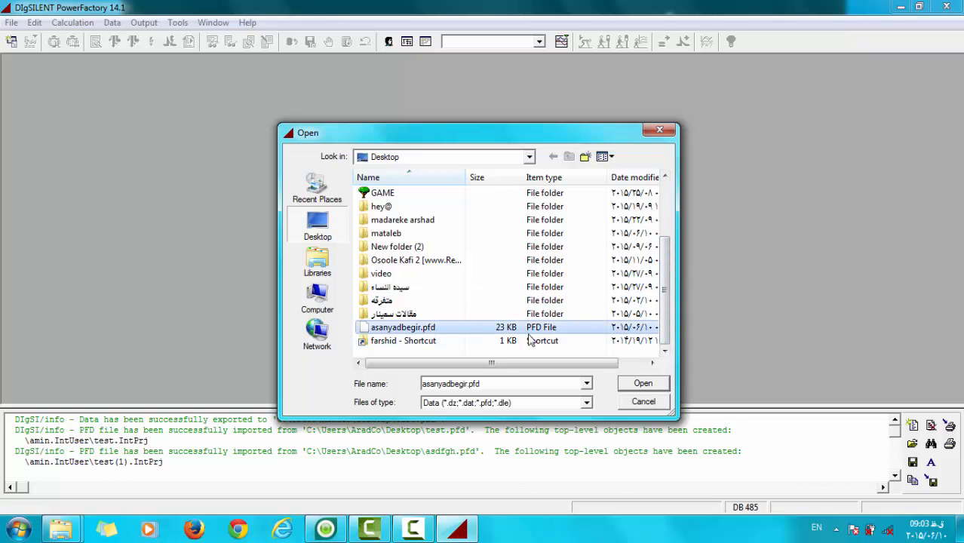
click(642, 385)
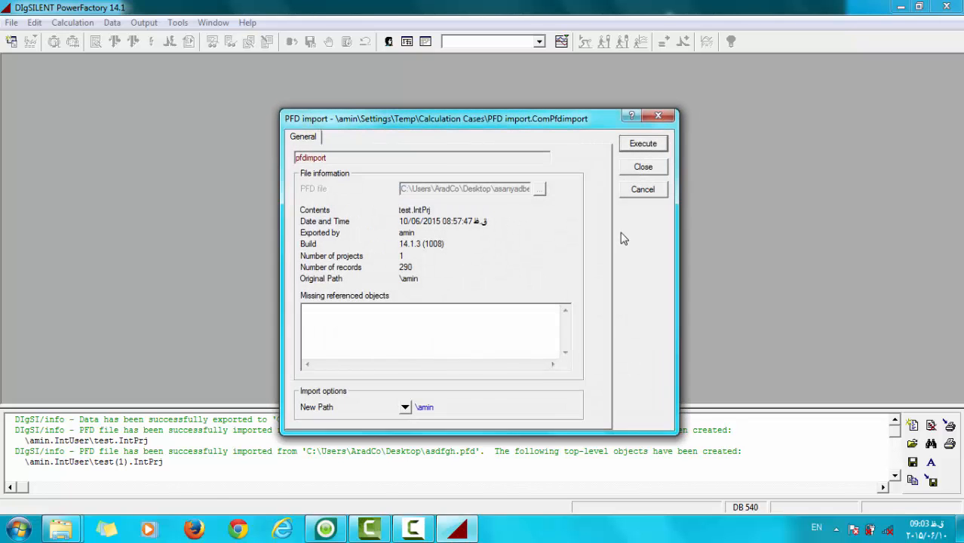
click(643, 144)
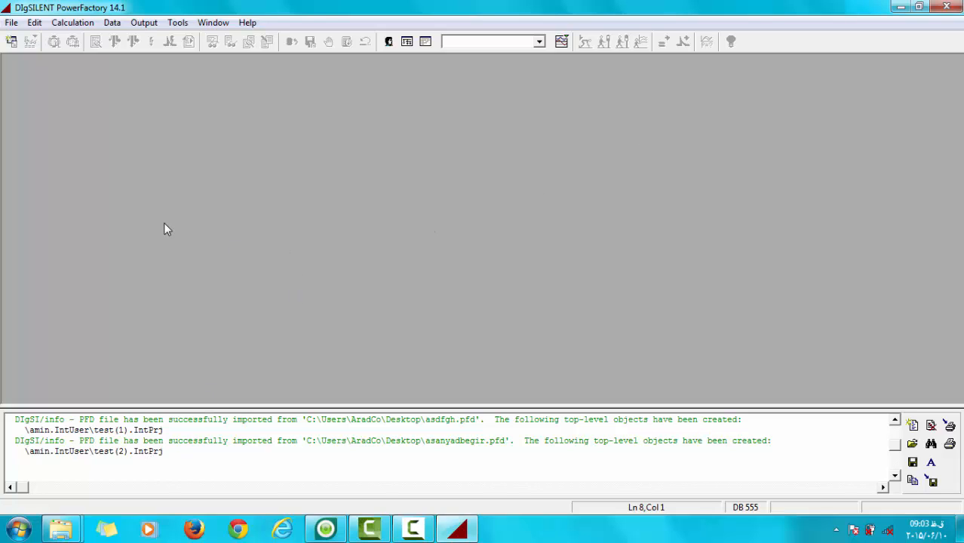
Check the imported projects under the user folder in the Data Manager and close it
click(13, 23)
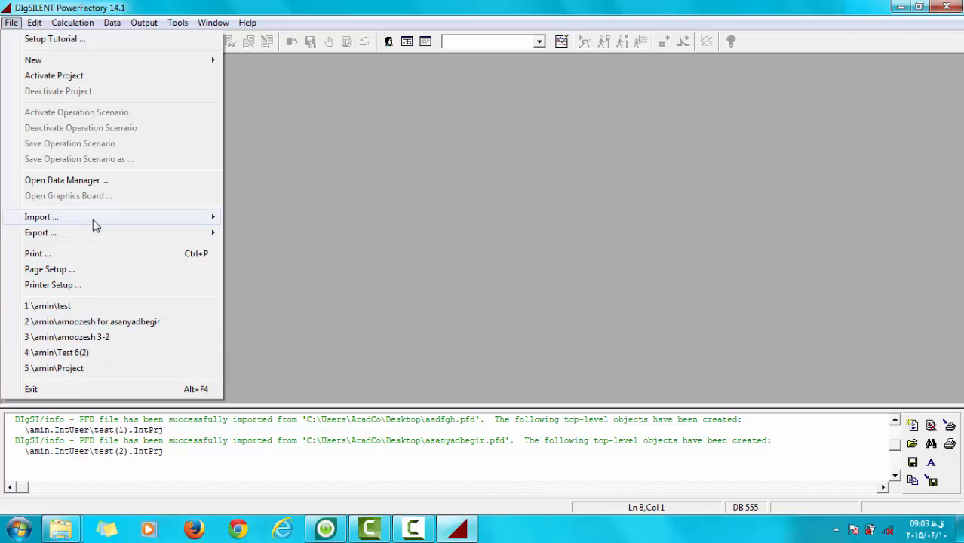
click(102, 181)
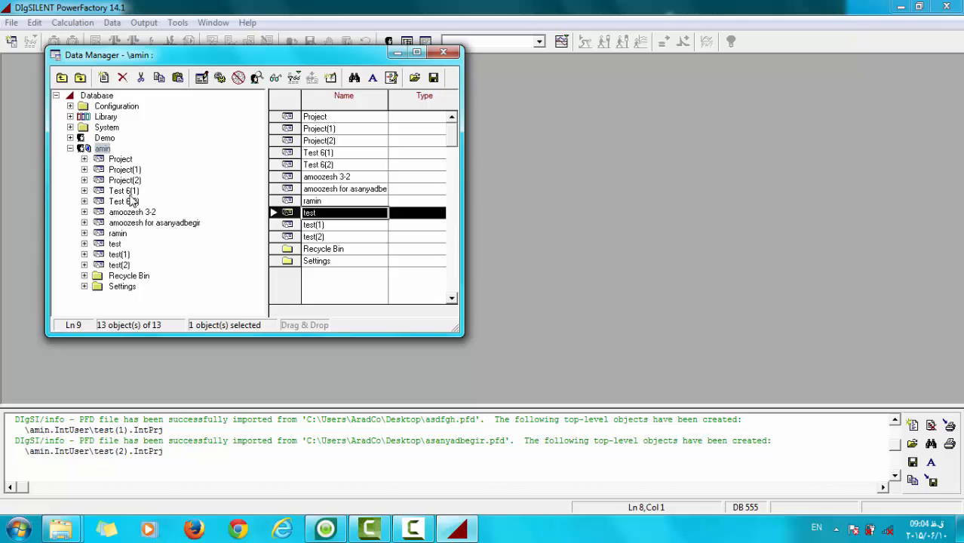
click(443, 53)
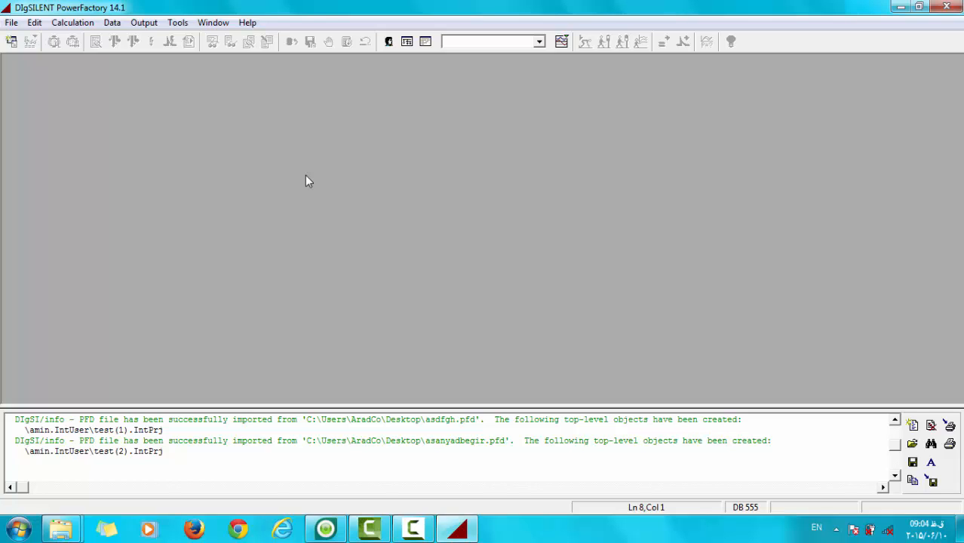
Activate the recent project "amoozesh for asanyadbegir" and run a balanced, positive sequence AC load flow
click(11, 23)
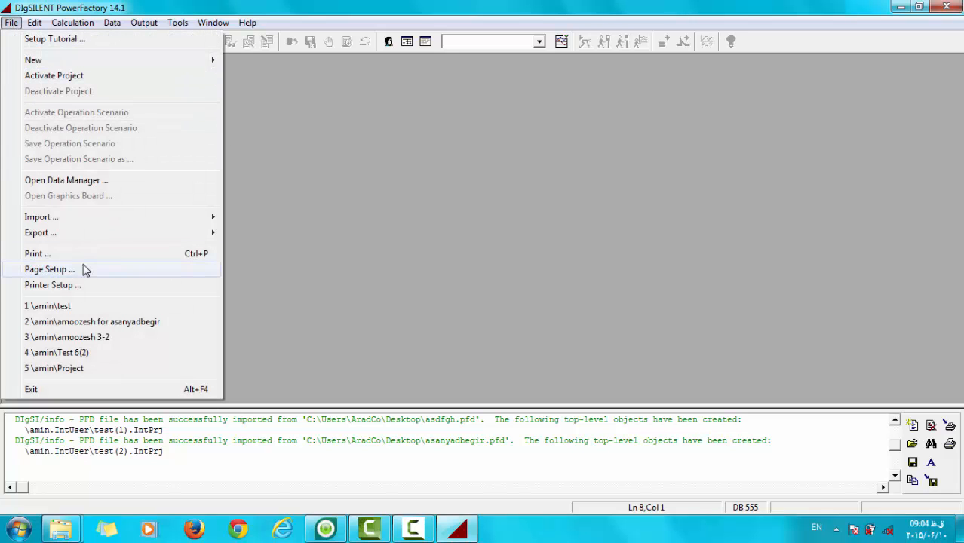
click(101, 322)
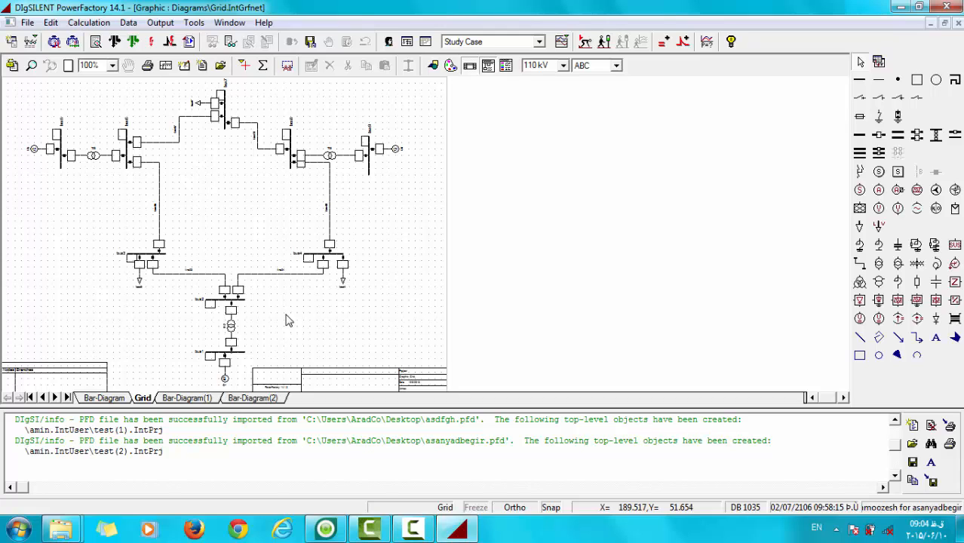
click(115, 41)
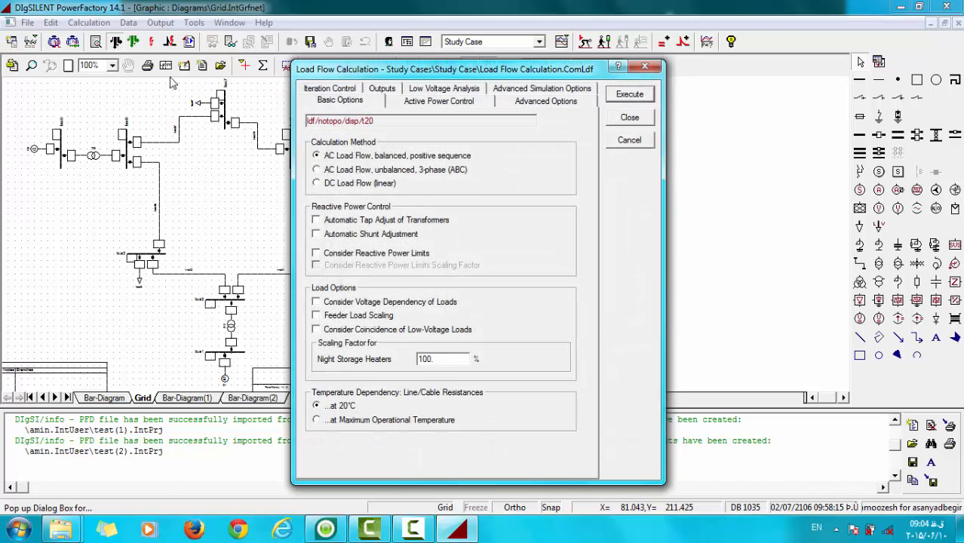
click(633, 95)
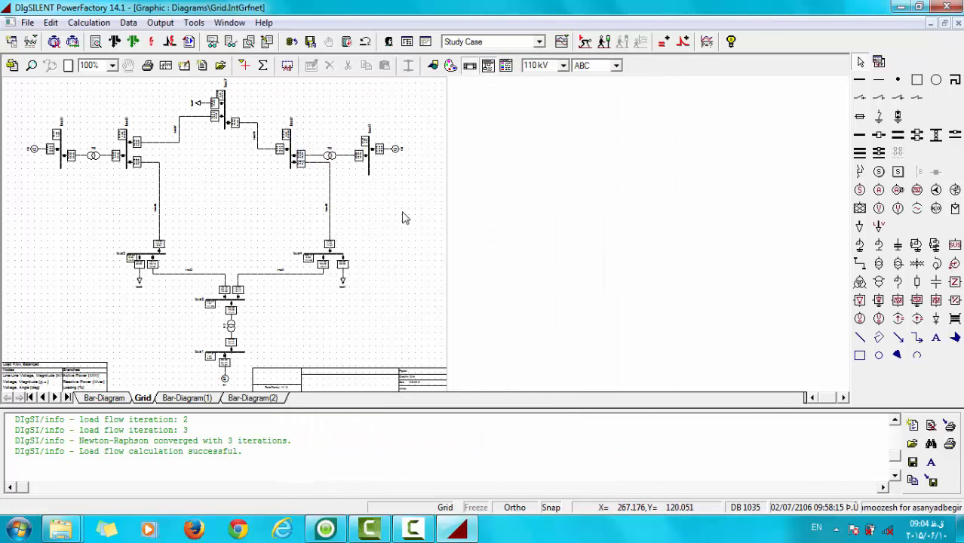
Output the Complete System Report of the load flow, read it in the maximized output window and return to the enlarged grid diagram
click(213, 43)
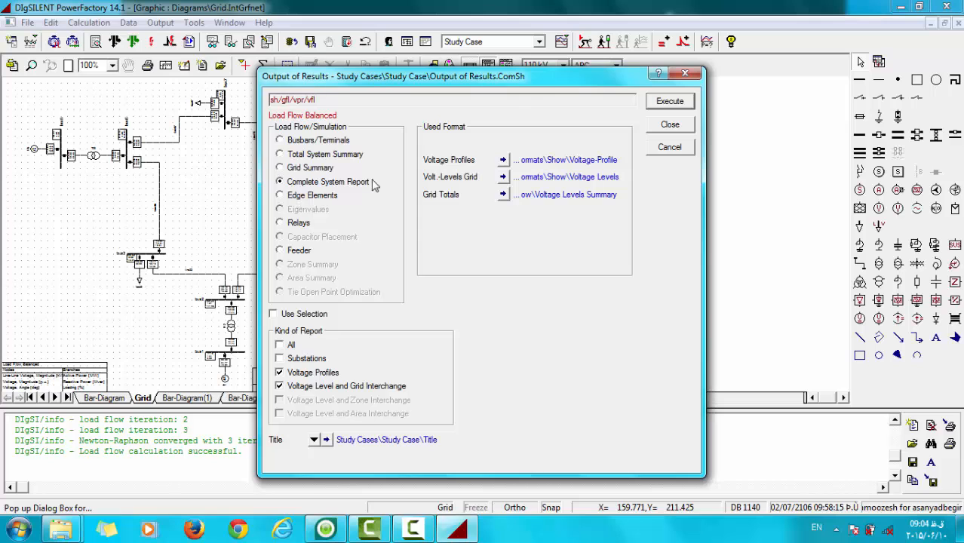
click(669, 102)
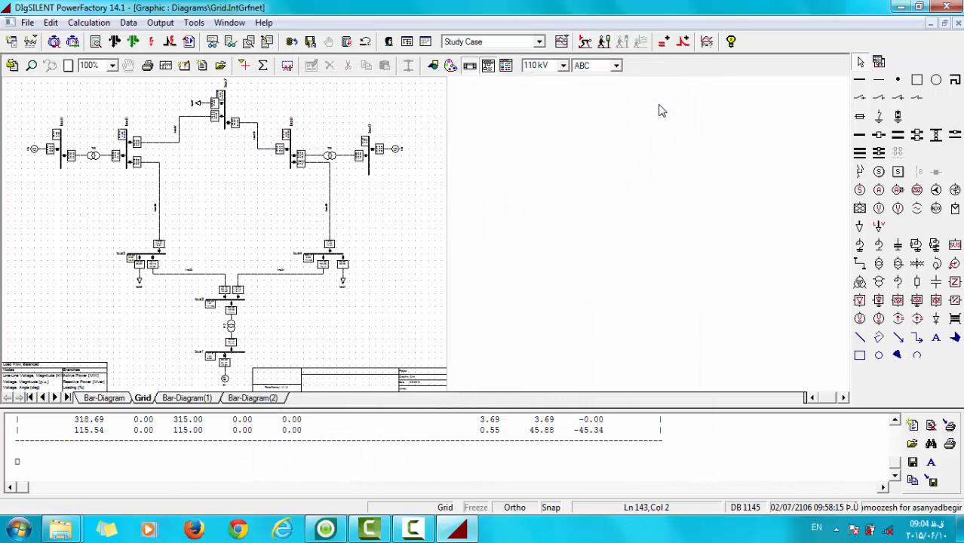
click(427, 42)
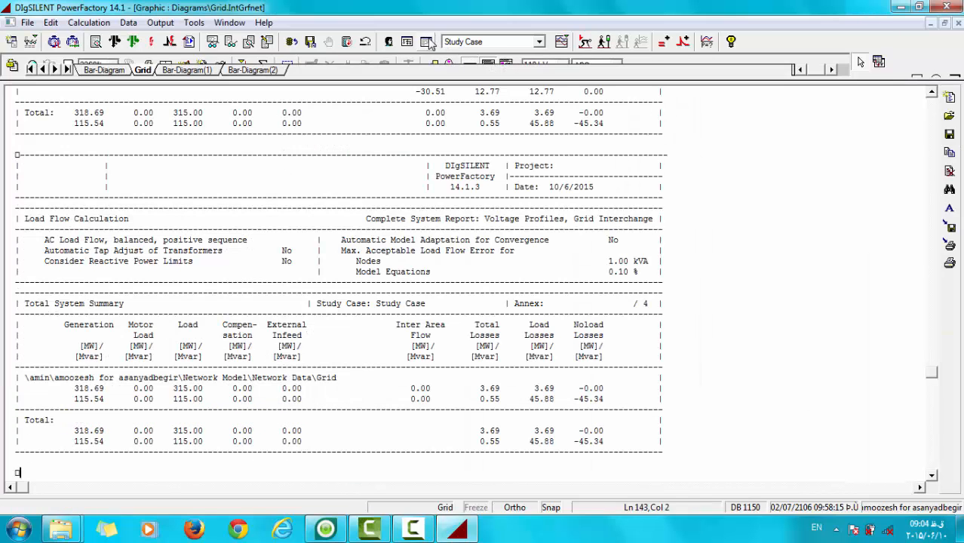
mouse_move(938, 377)
mouse_down()
mouse_move(935, 390)
mouse_move(919, 207)
mouse_move(935, 102)
mouse_move(932, 381)
mouse_up()
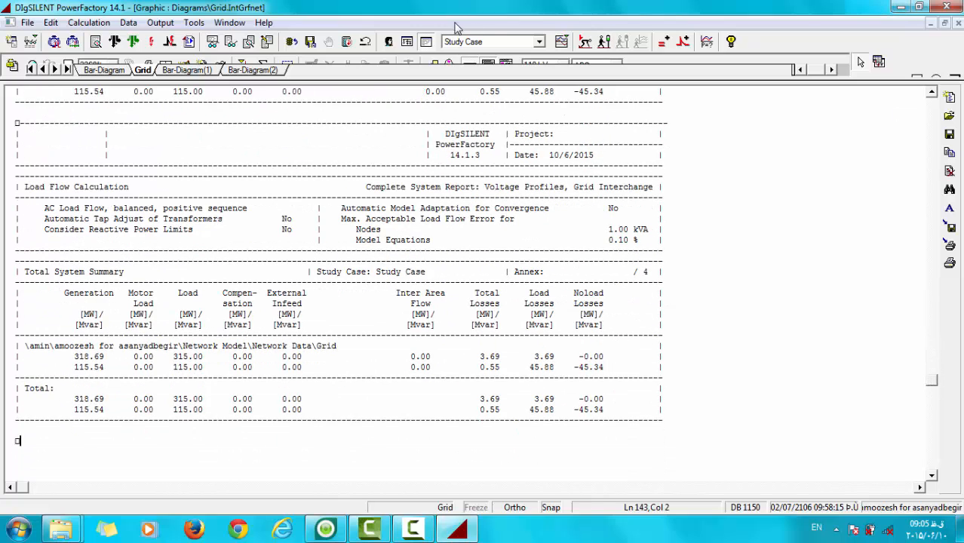
click(406, 41)
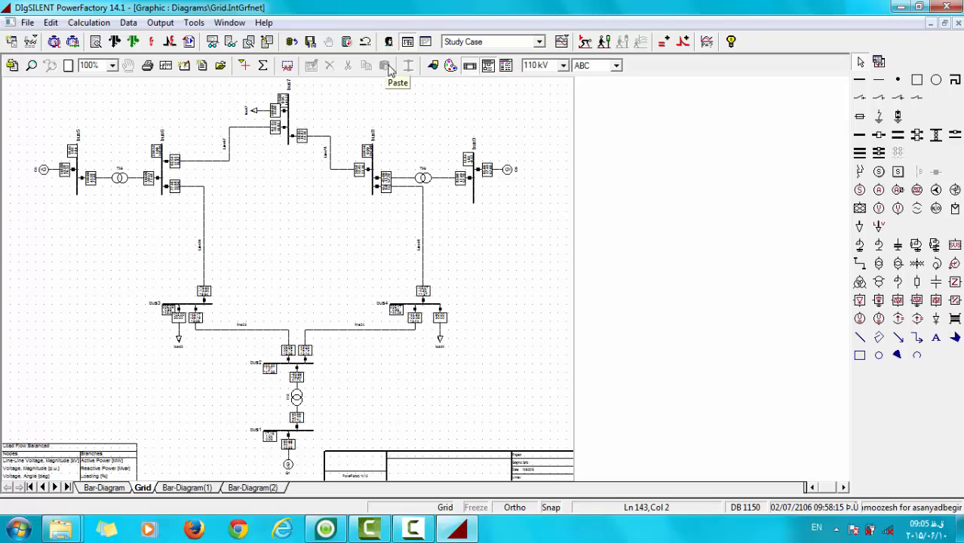
Examine the basic and load flow data of the load types in the object filter list and close the list
click(258, 113)
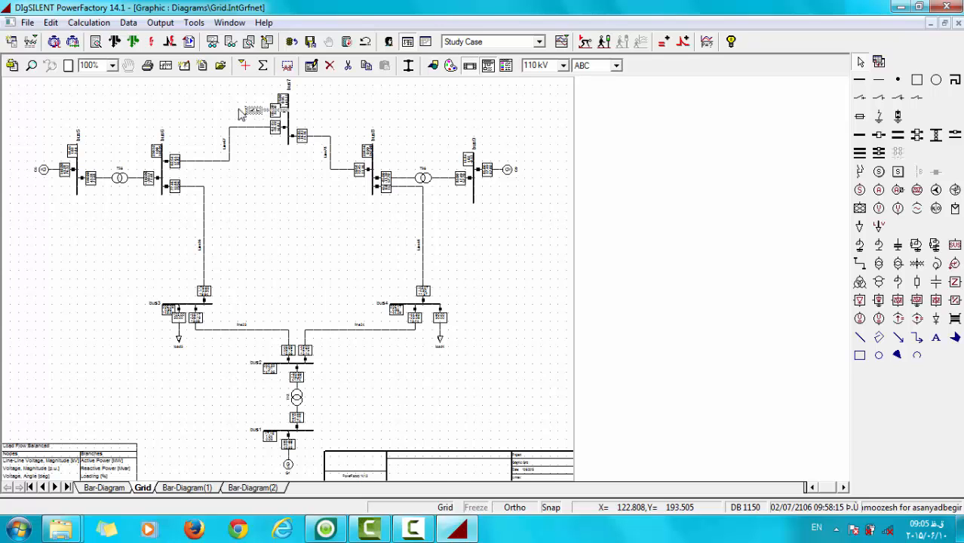
click(211, 111)
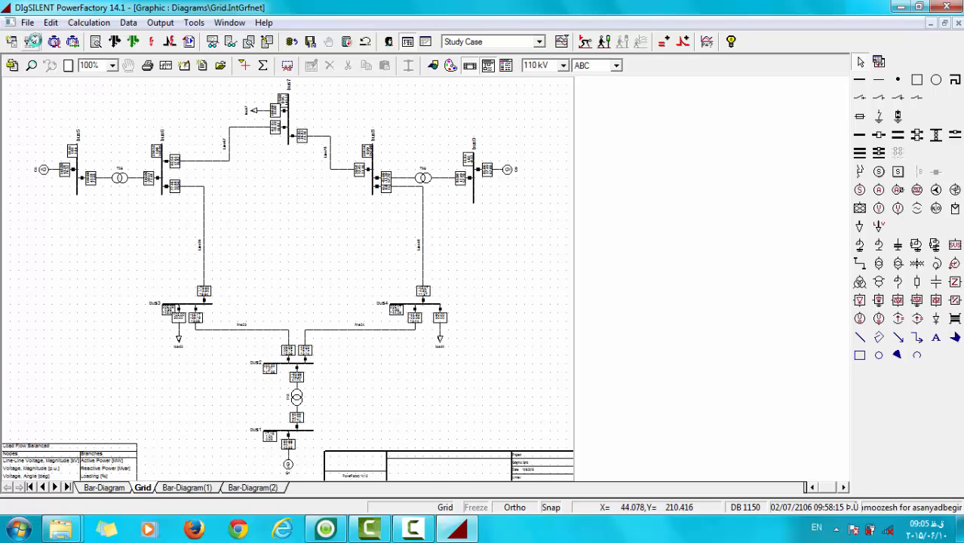
click(30, 42)
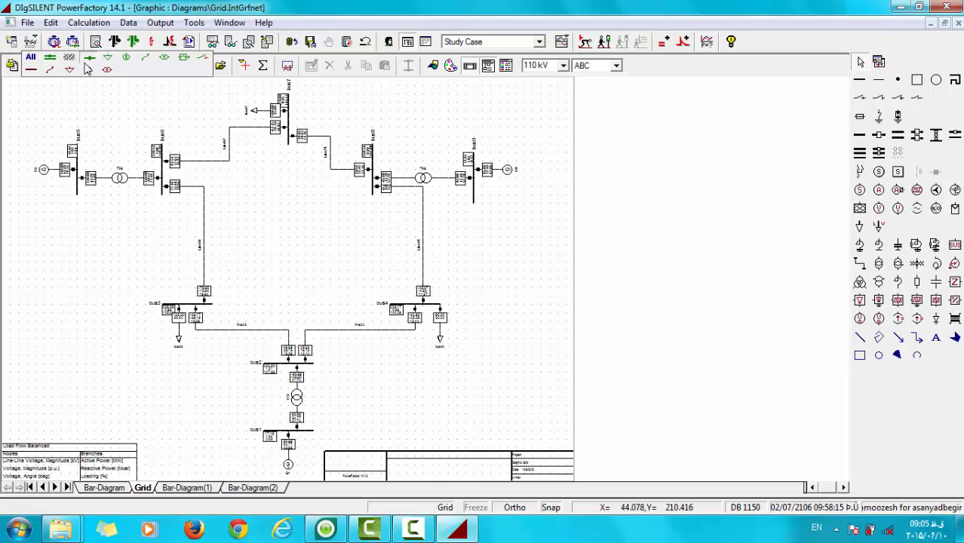
click(223, 119)
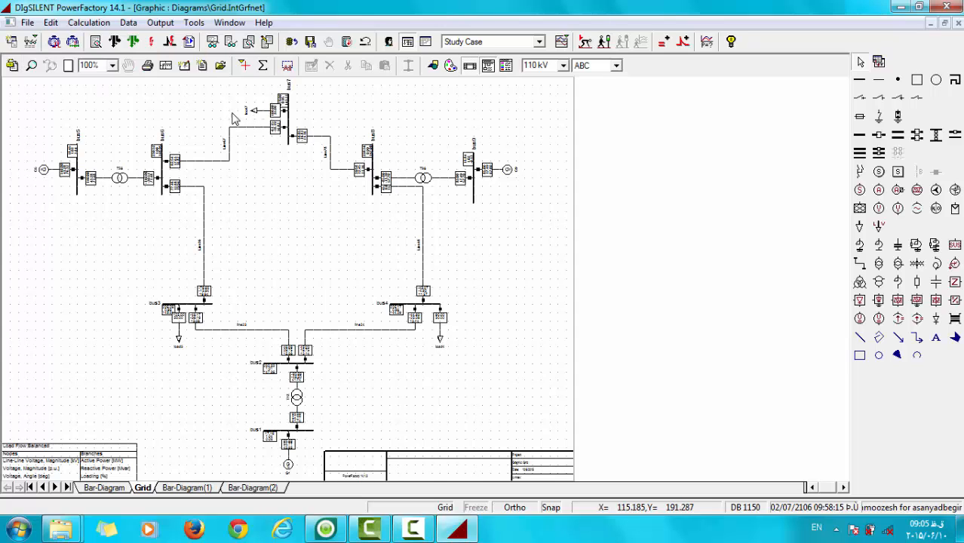
click(49, 66)
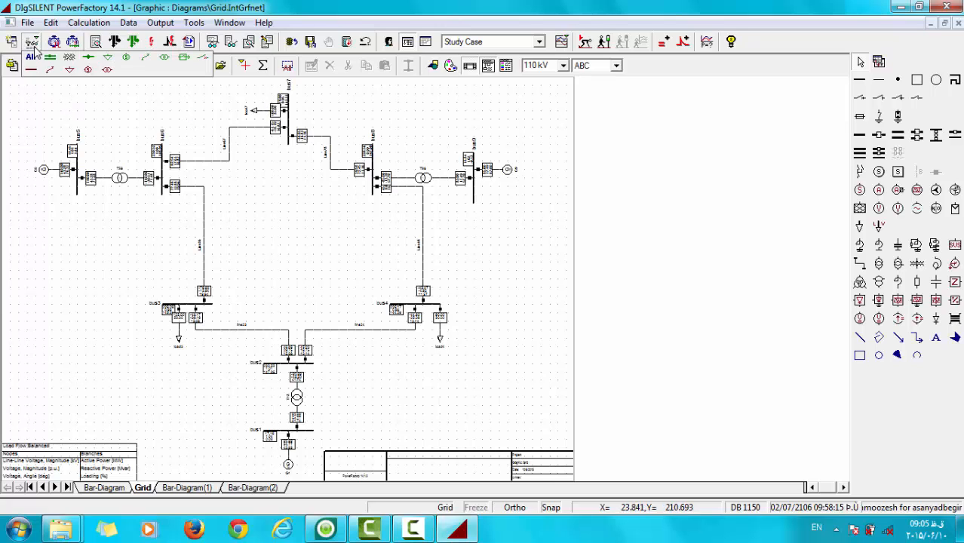
click(69, 71)
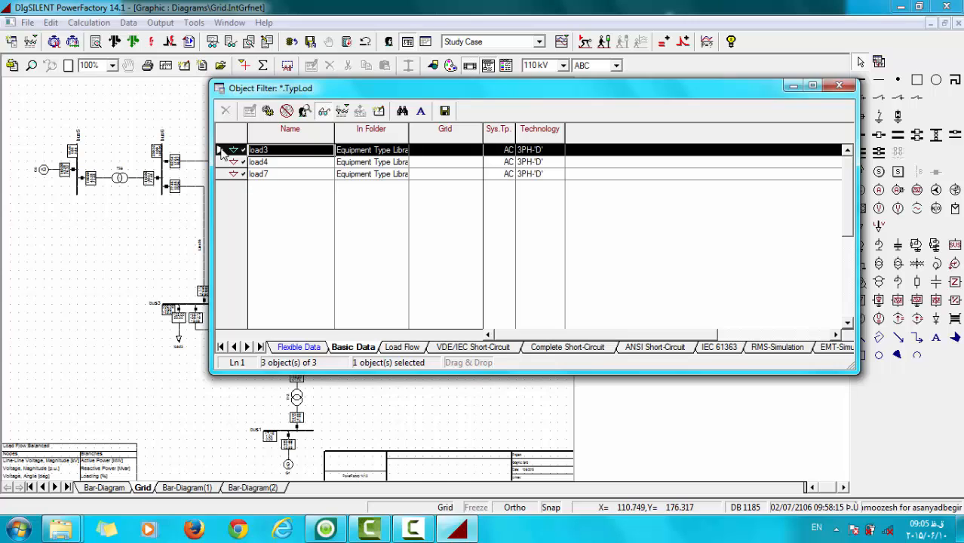
click(394, 349)
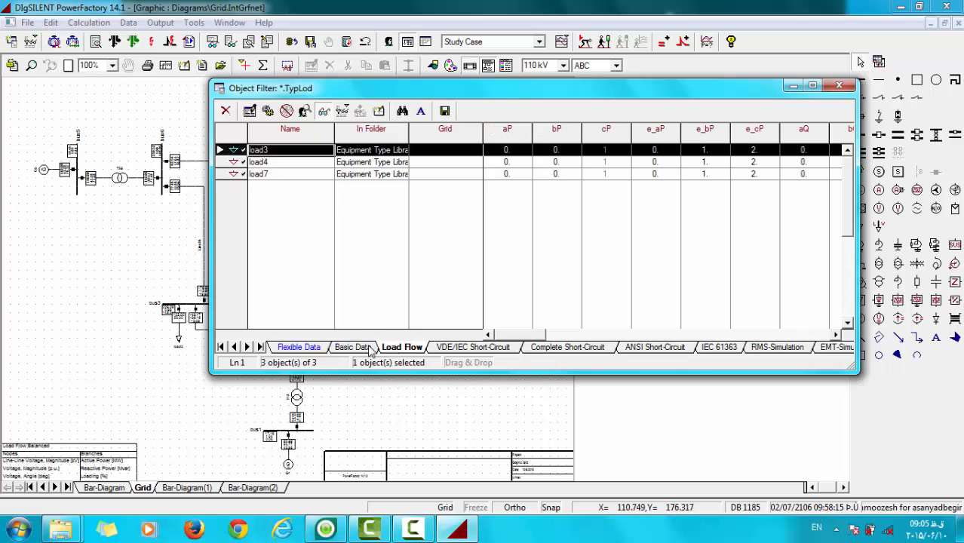
click(370, 349)
click(397, 349)
drag(510, 335, 580, 333)
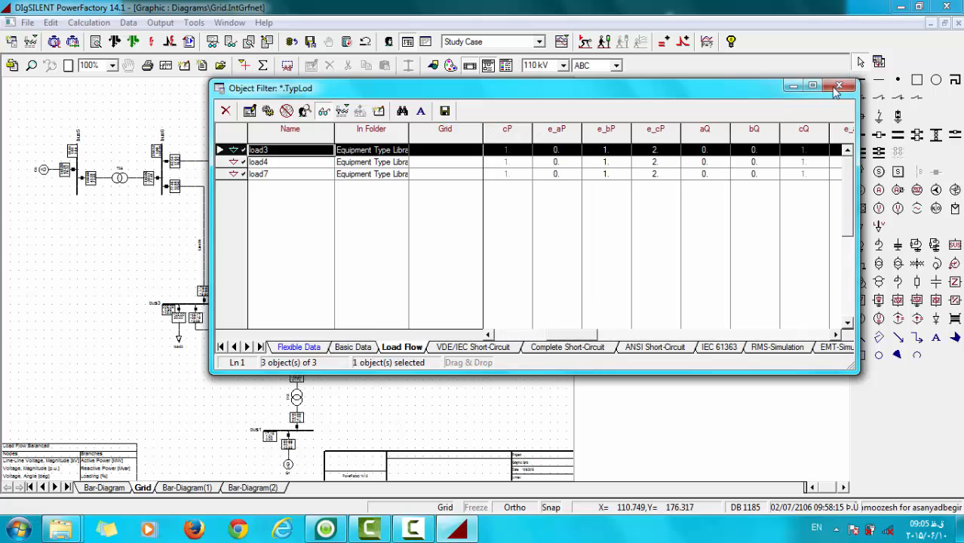
click(838, 87)
Set load7's active power to 220 MW and reactive power to 100 Mvar in the load flow data of the loads list
click(31, 42)
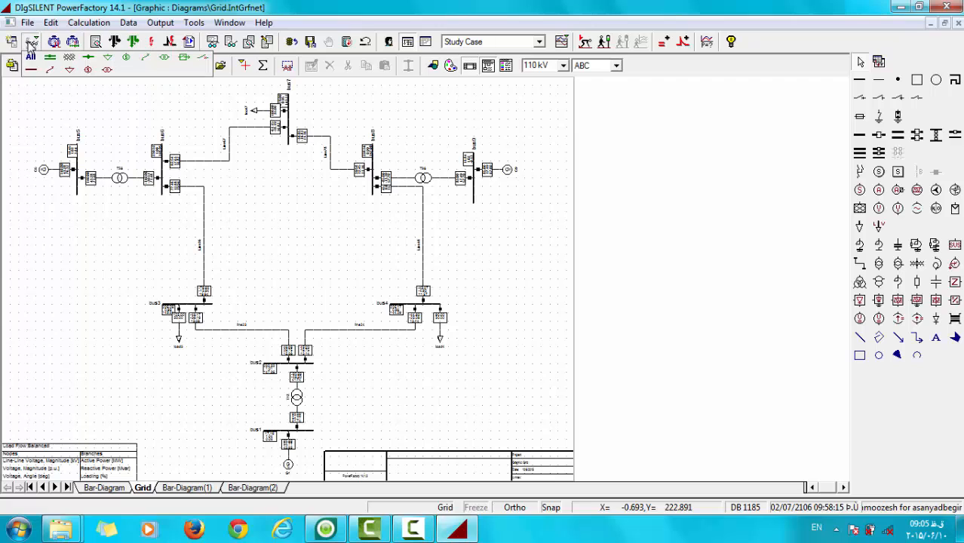
click(112, 58)
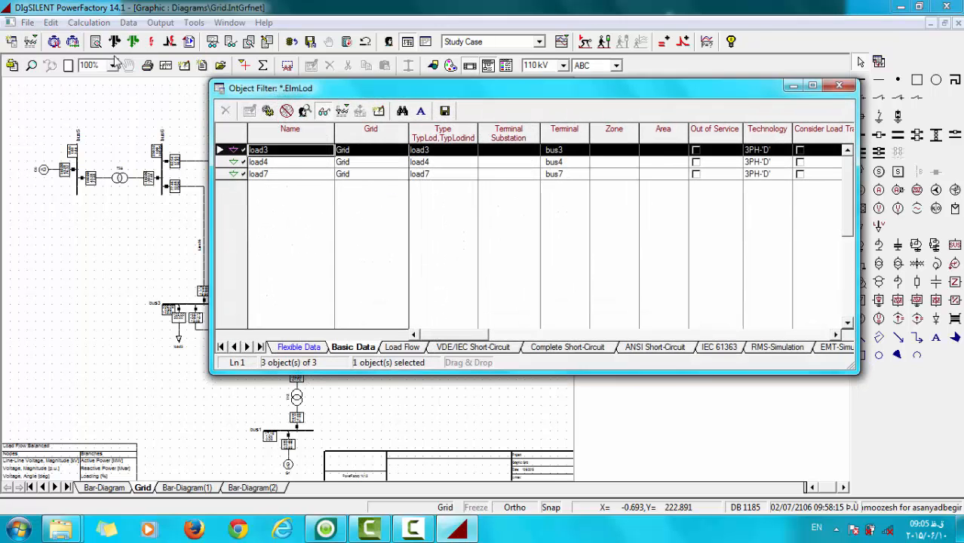
click(406, 349)
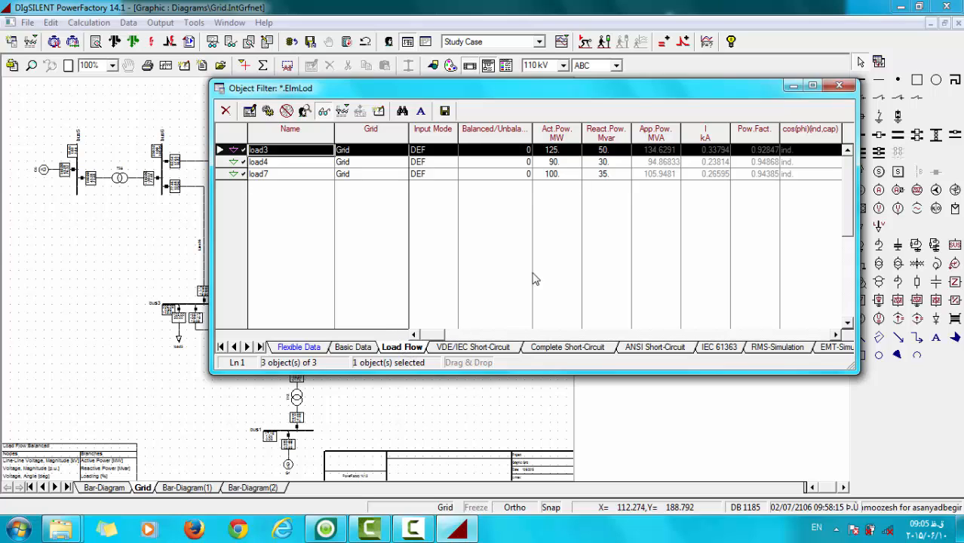
click(554, 174)
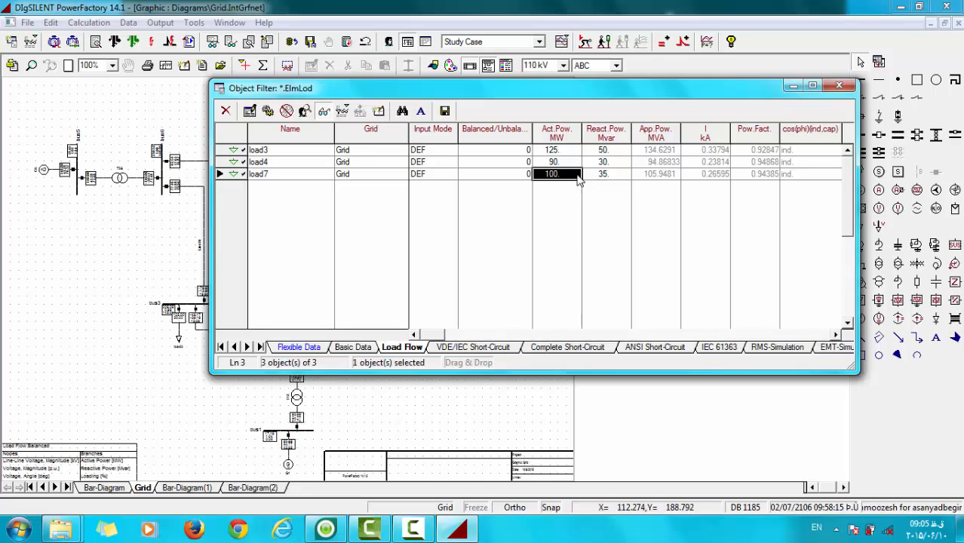
double_click(572, 174)
text(220)
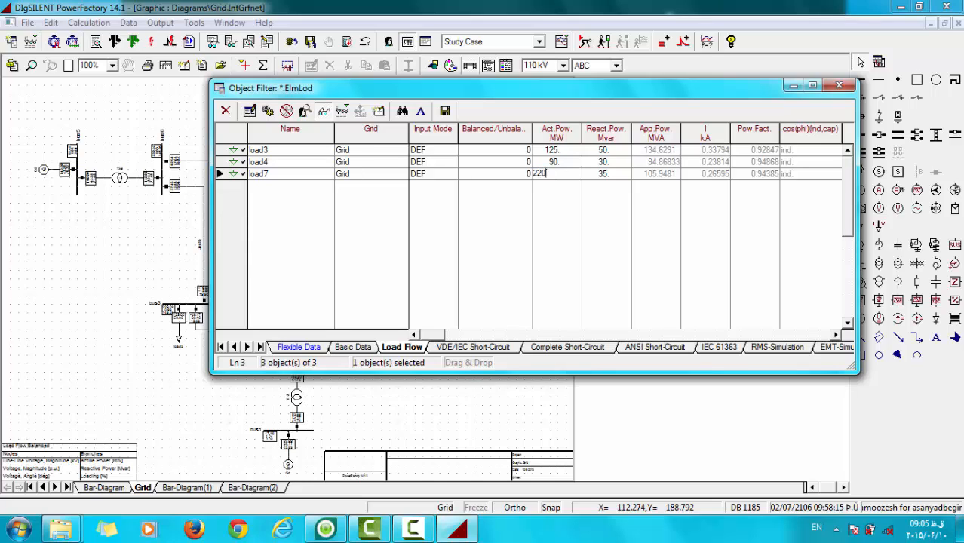
key(Tab)
text(100)
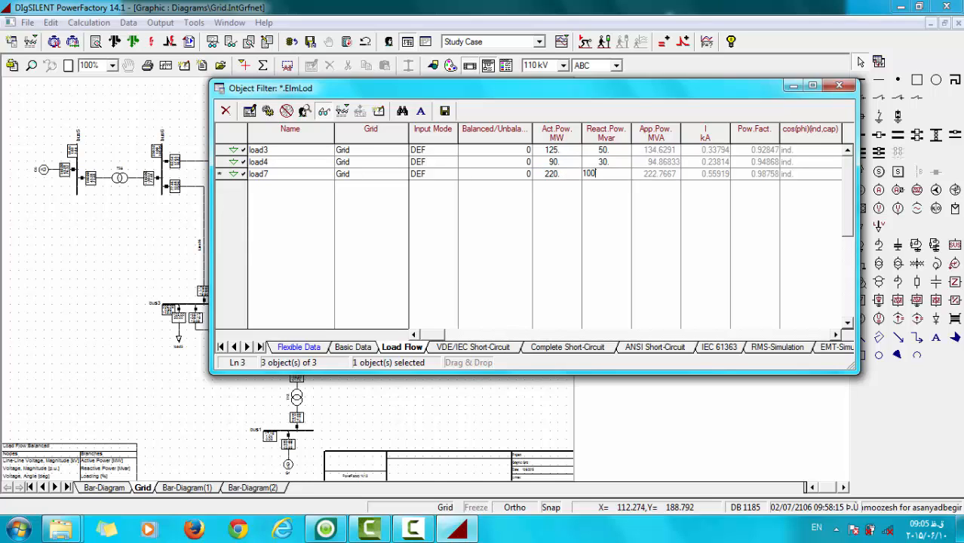
key(Return)
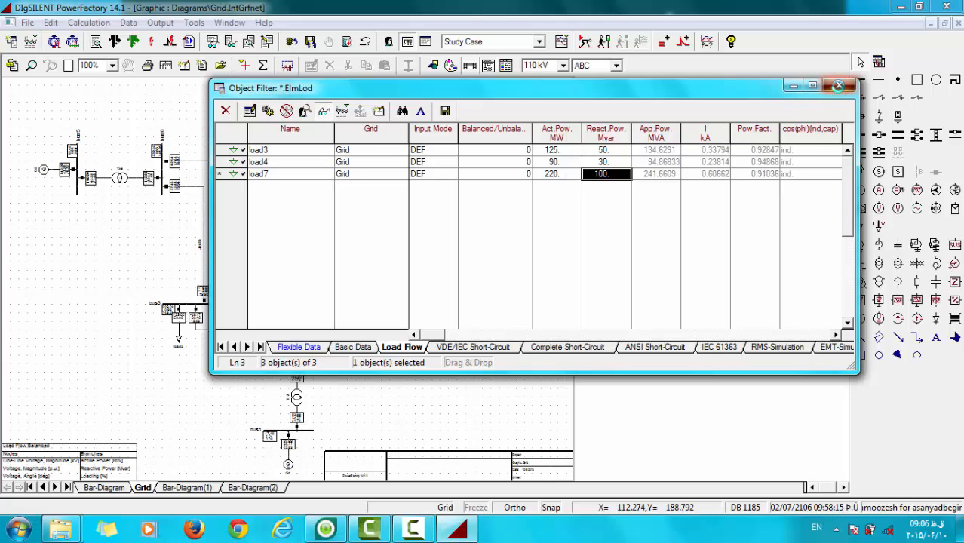
click(838, 85)
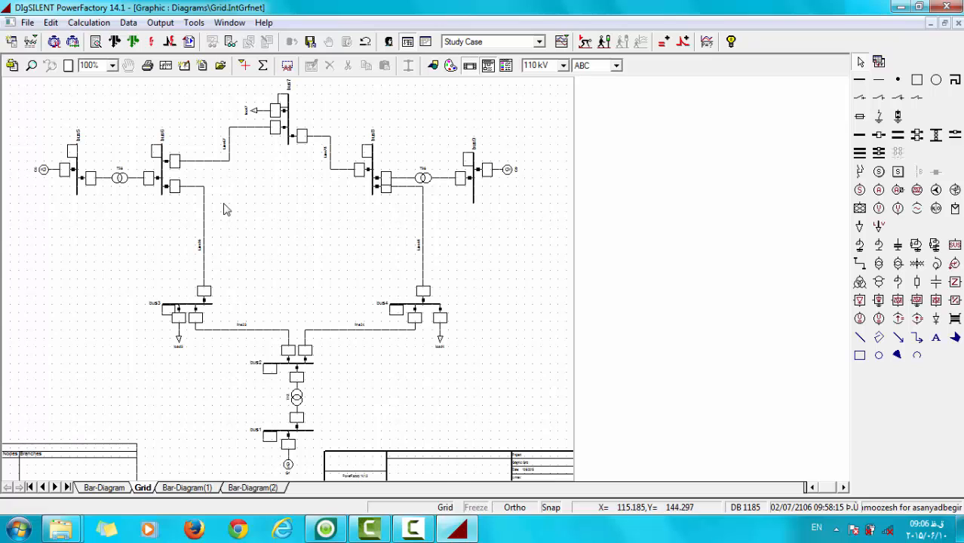
Rerun the balanced, positive sequence AC load flow with the modified load7
click(115, 42)
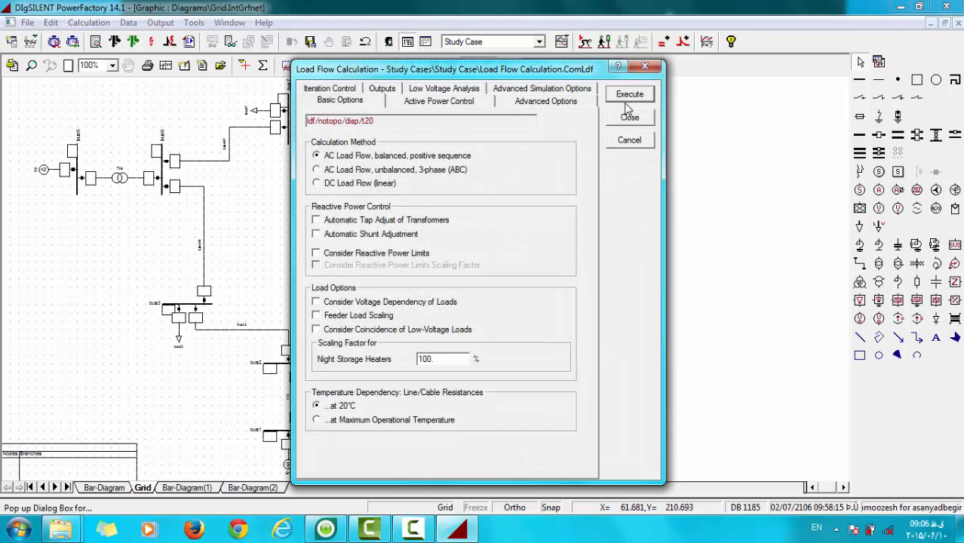
click(629, 104)
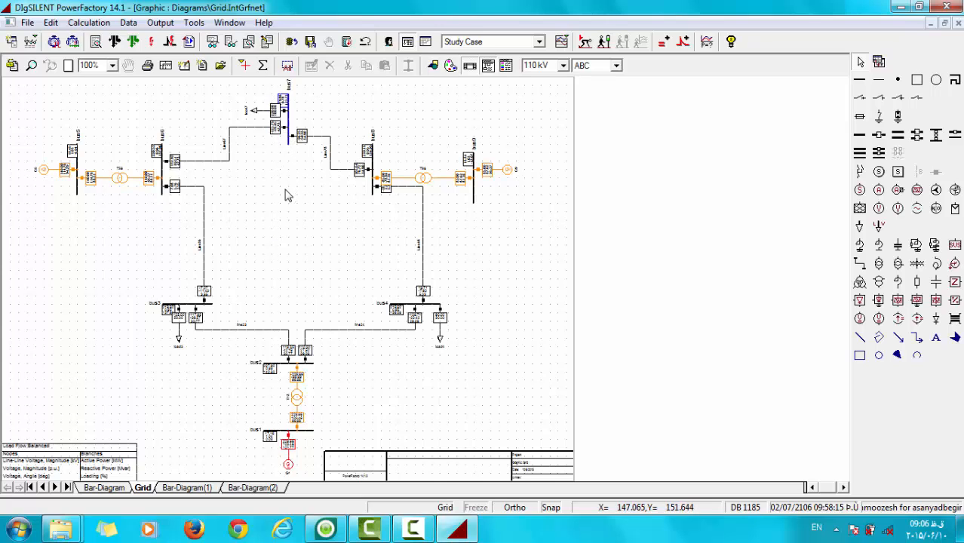
Review the load flow settings of the diagram colouring scheme, accept them and inspect the coloured elements in the grid diagram
click(453, 69)
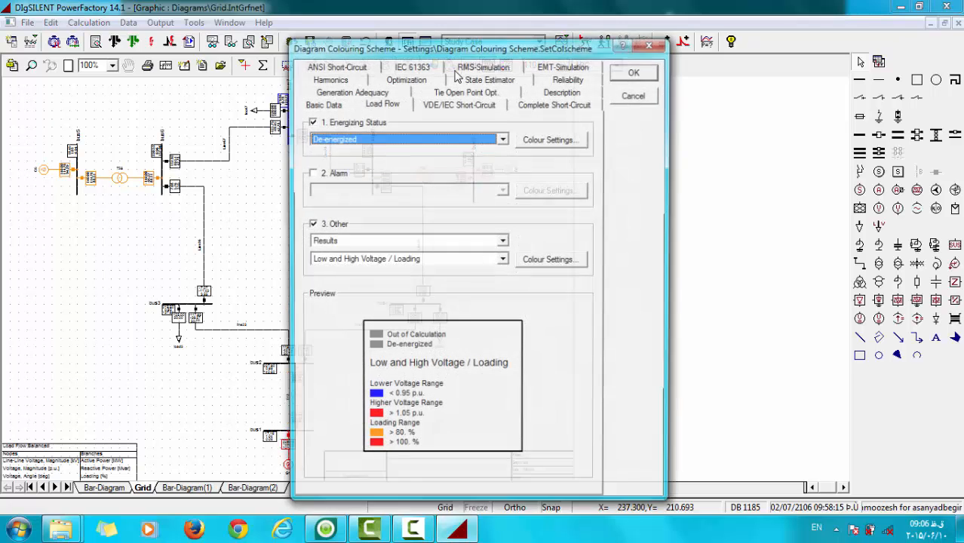
drag(524, 47, 665, 21)
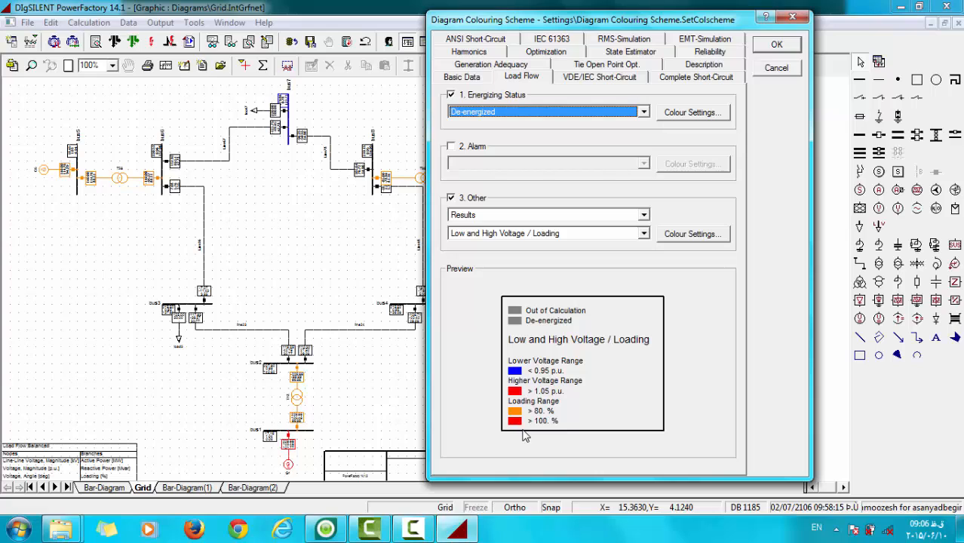
click(777, 47)
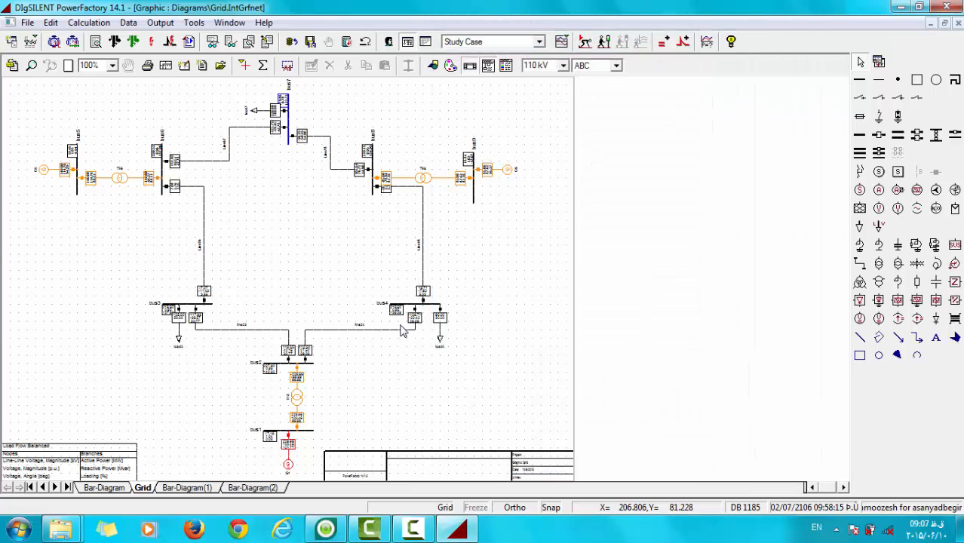
mouse_move(285, 446)
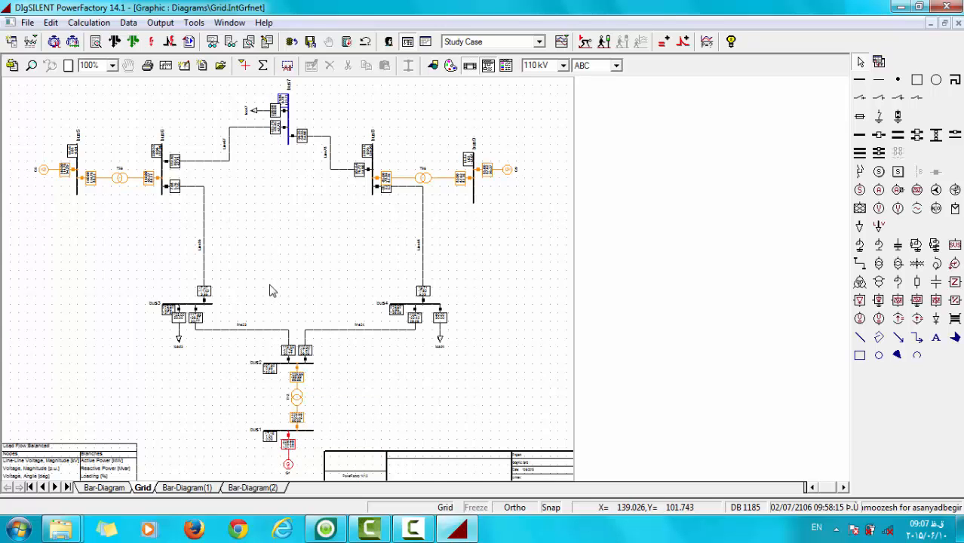
mouse_move(285, 108)
Output the Complete System Report for the recalculated load flow and maximize the output window
click(218, 46)
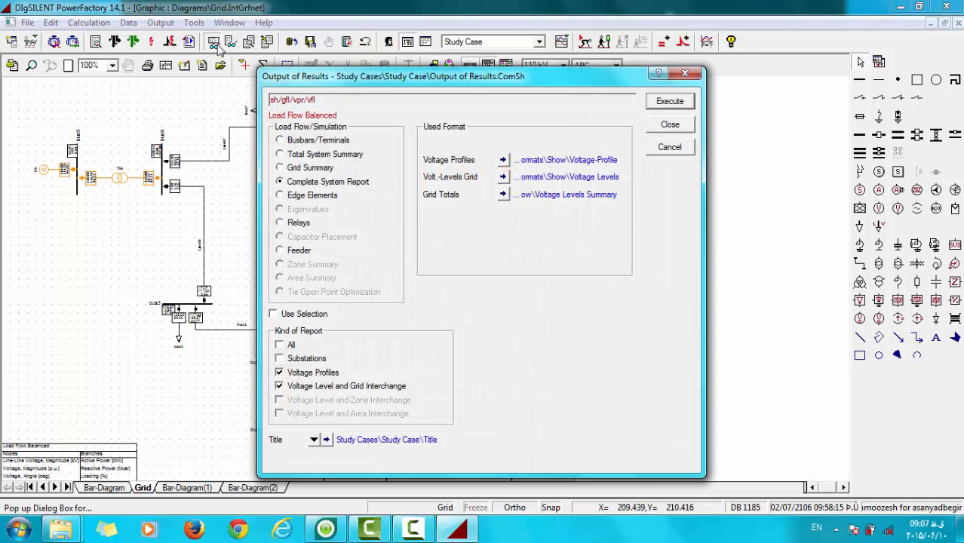
click(669, 103)
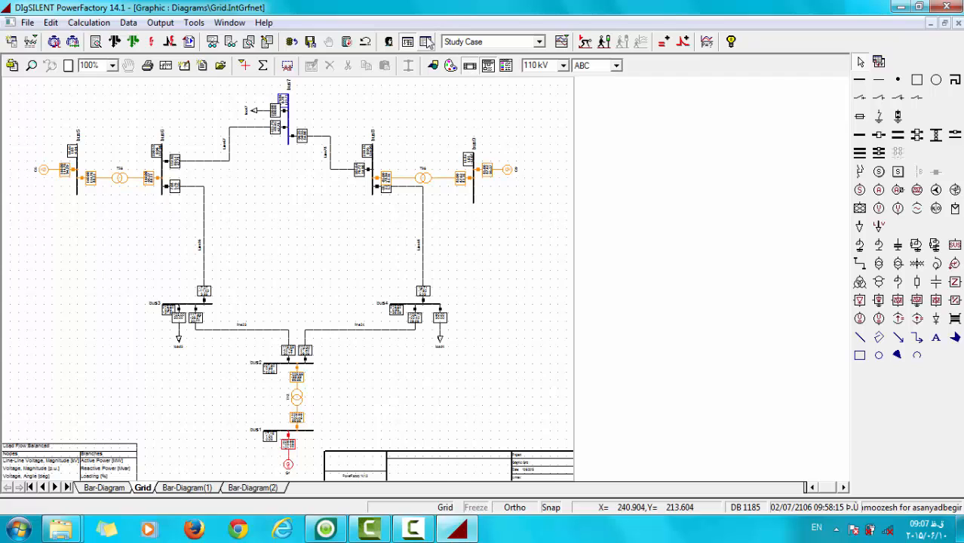
click(427, 42)
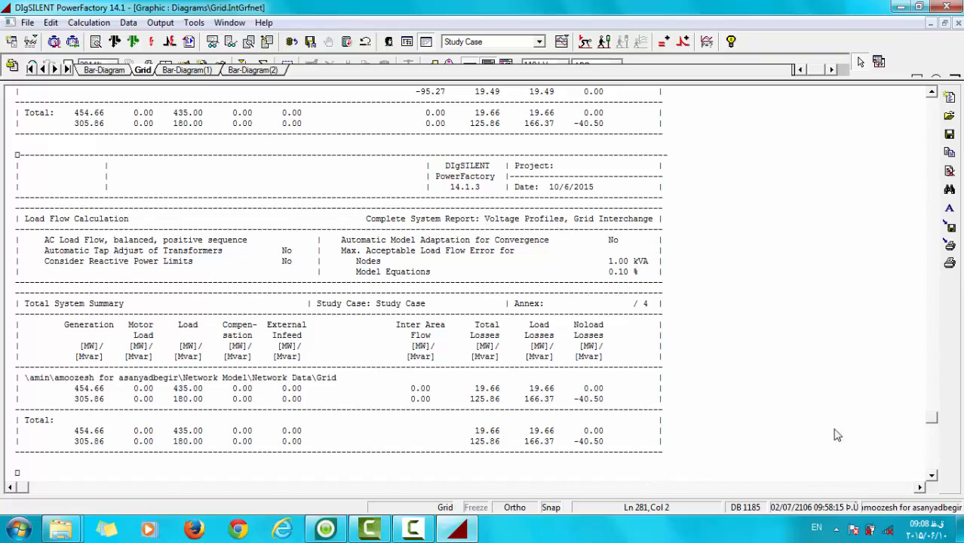
Compare the total losses and bus voltage profiles of the new report with the earlier one, and return to the grid diagram
scroll(933, 422, up, 20)
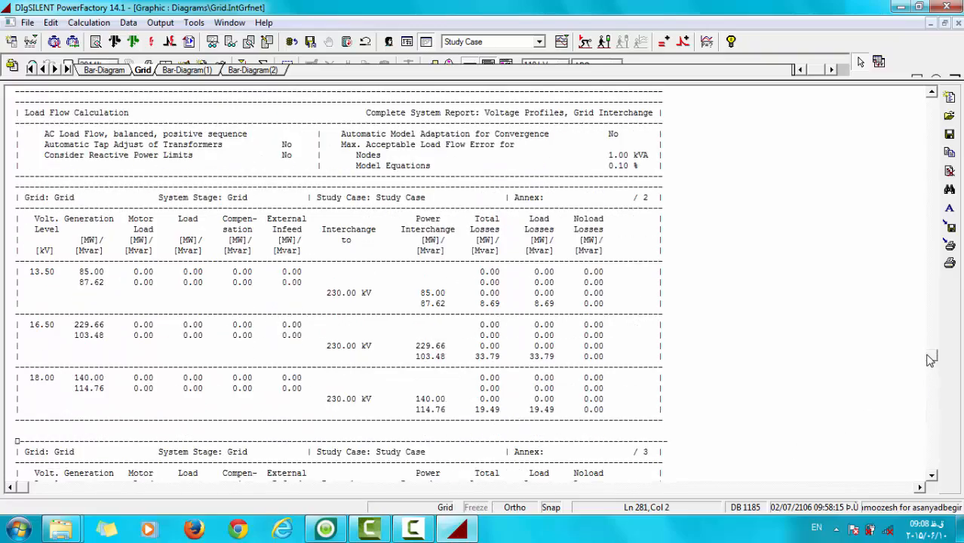
scroll(919, 250, down, 20)
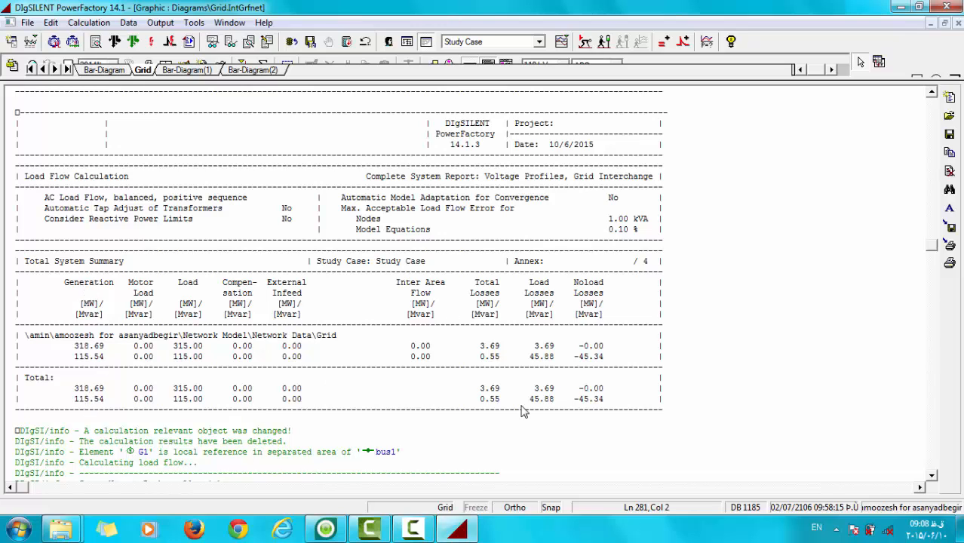
drag(931, 249, 939, 422)
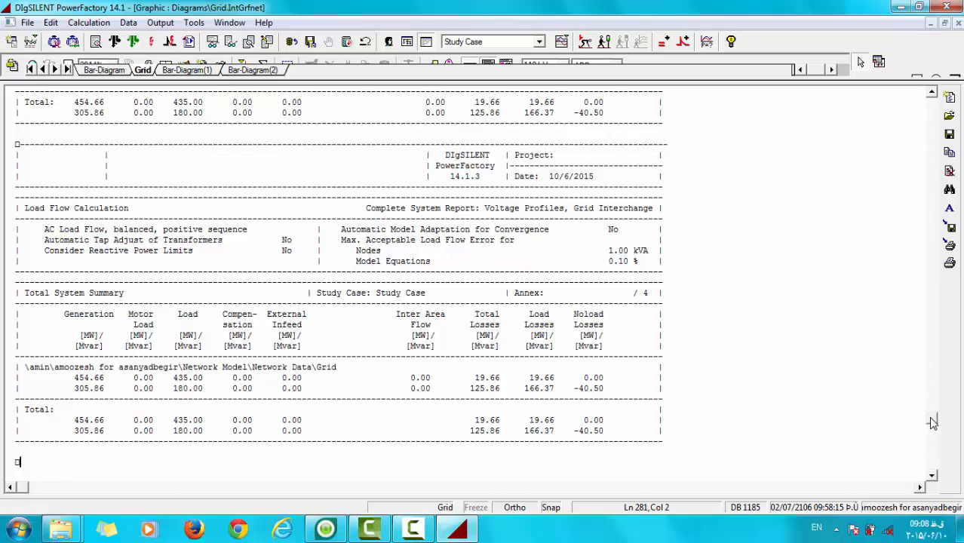
scroll(932, 423, up, 20)
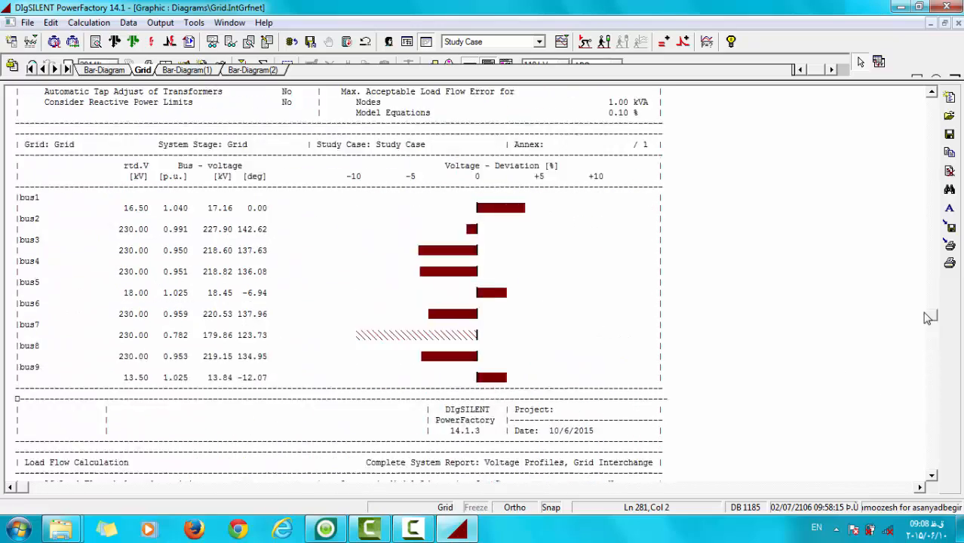
scroll(930, 315, up, 1)
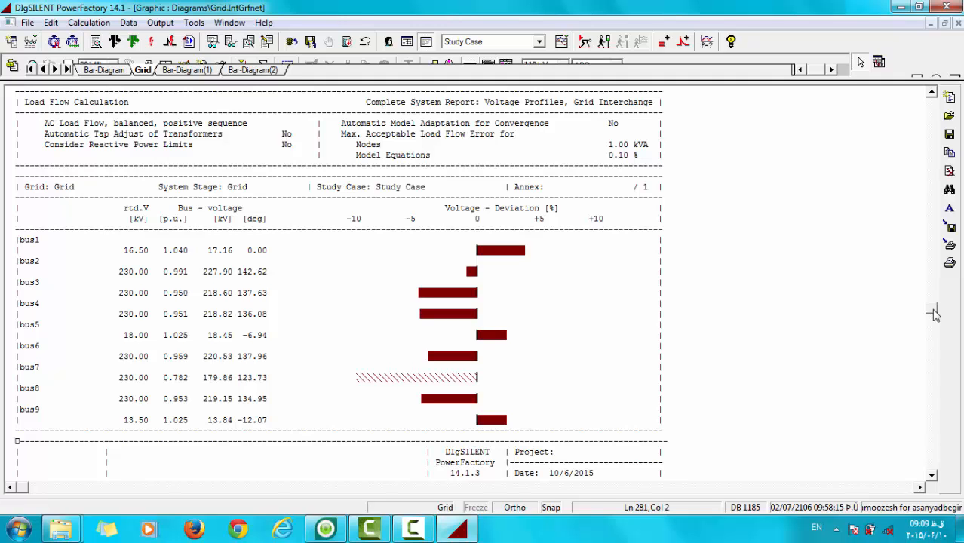
drag(934, 315, 932, 163)
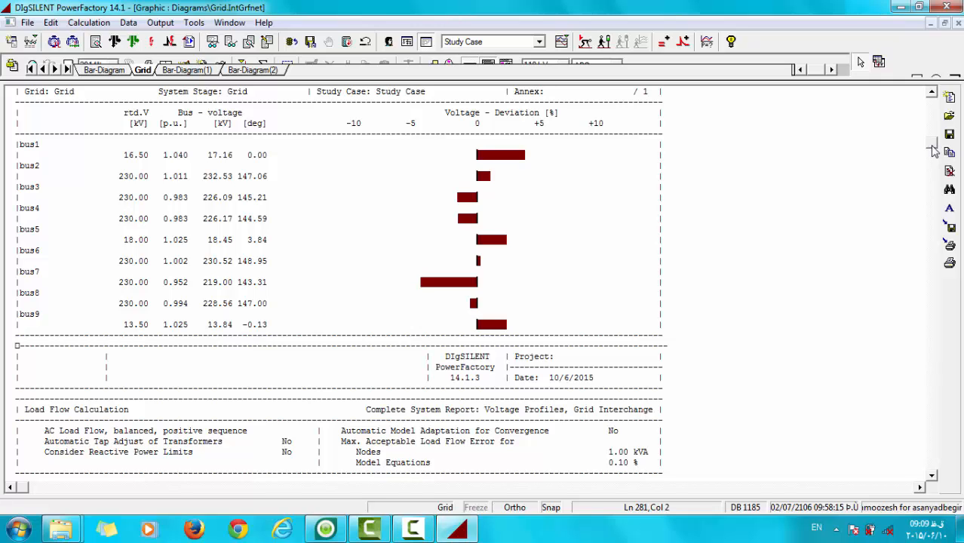
drag(933, 151, 932, 446)
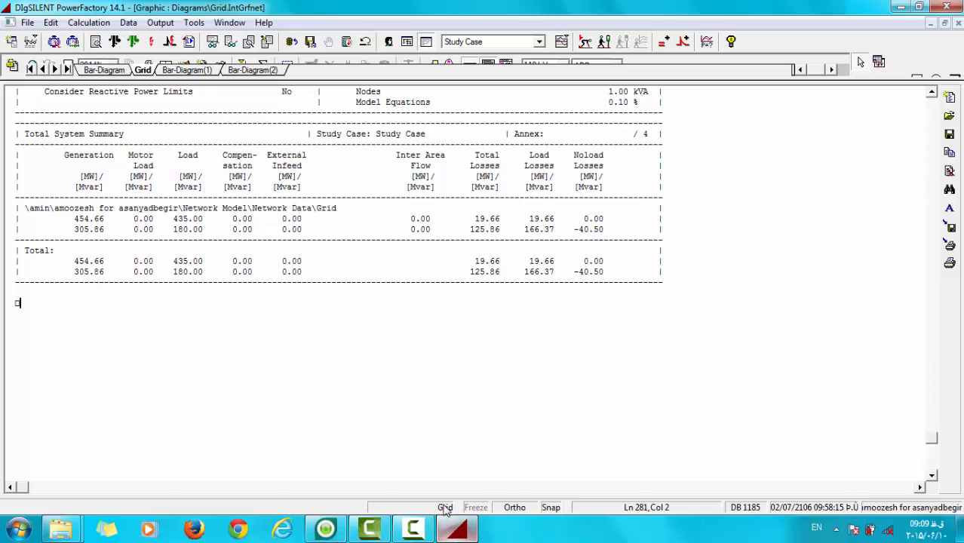
click(408, 41)
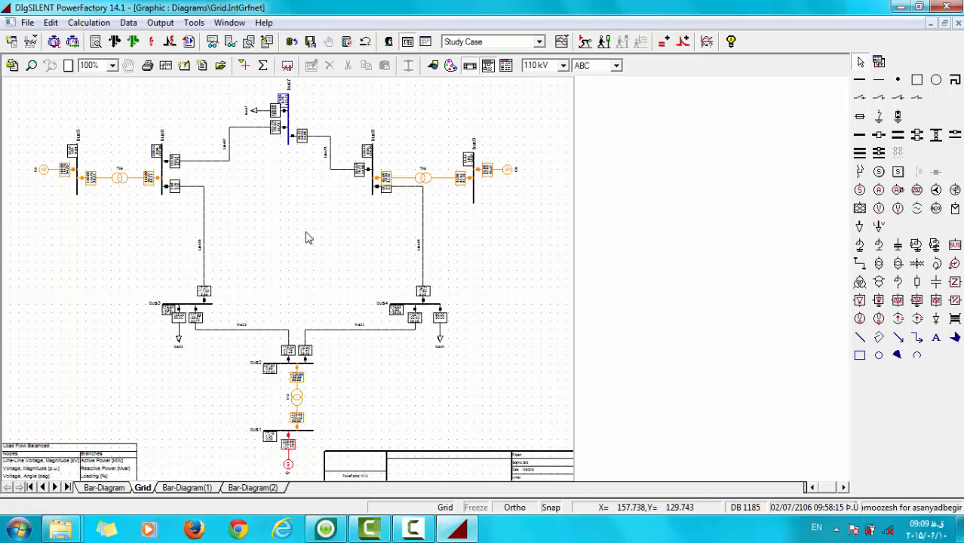
Select all six transmission lines in the grid and show a branch bar diagram of their Current, Magnitude in kA (m:I:0)
click(424, 221)
ctrl+click(333, 168)
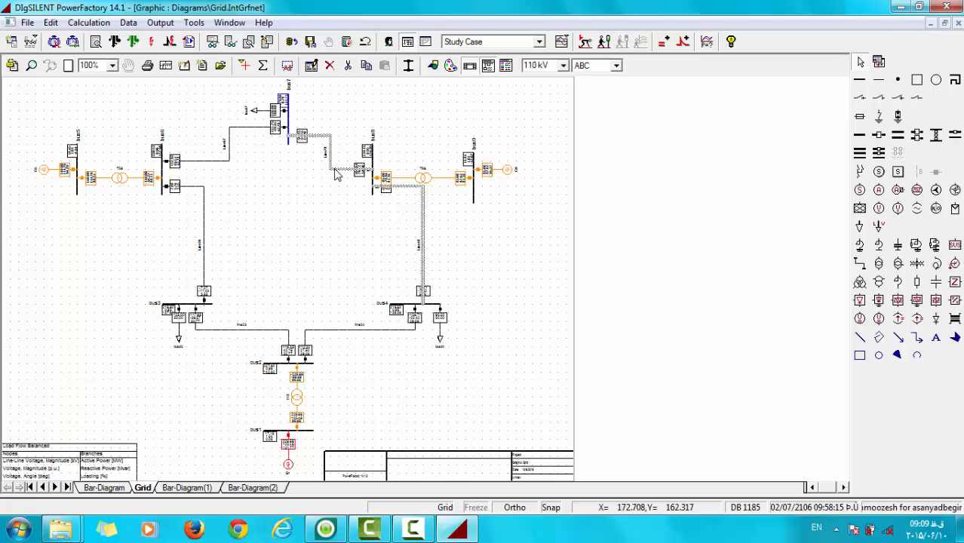
ctrl+click(230, 157)
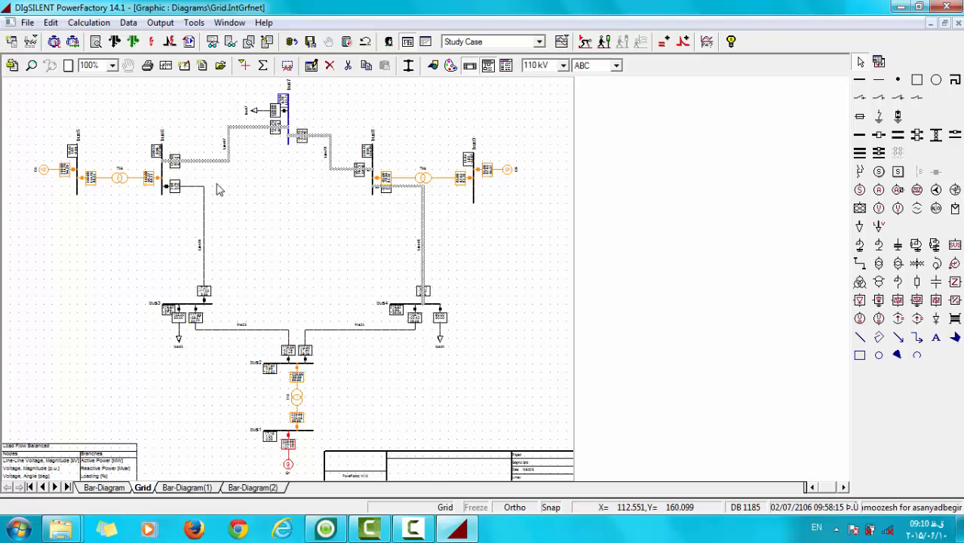
ctrl+click(203, 216)
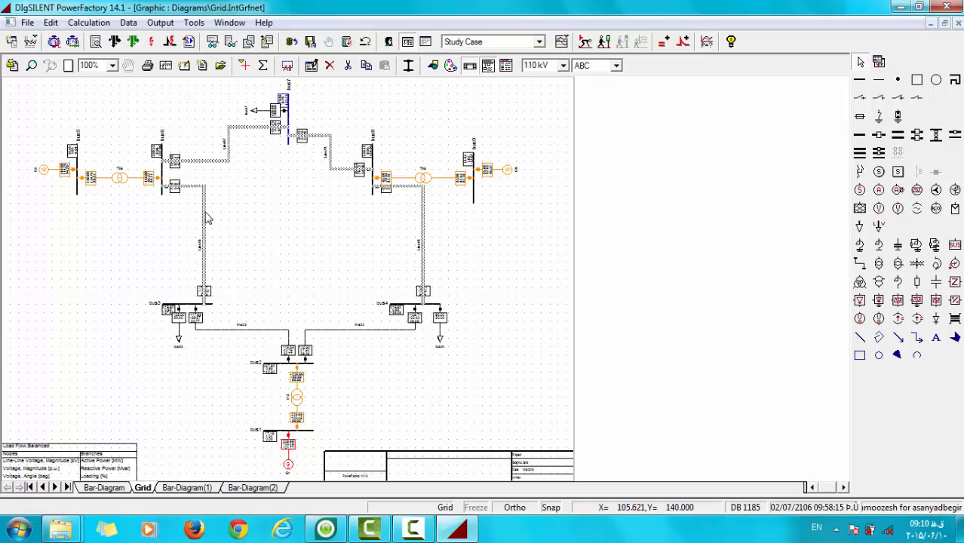
ctrl+click(262, 330)
ctrl+click(339, 332)
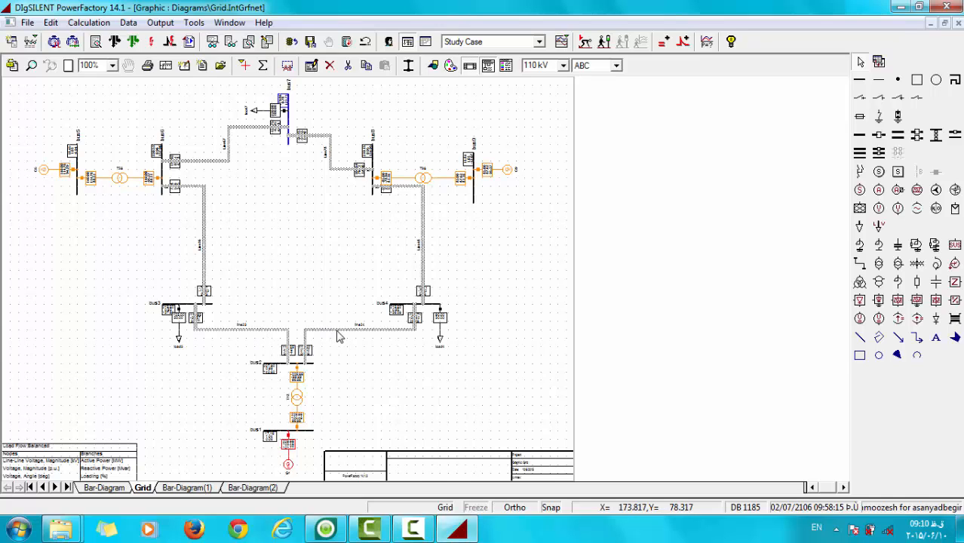
right_click(339, 337)
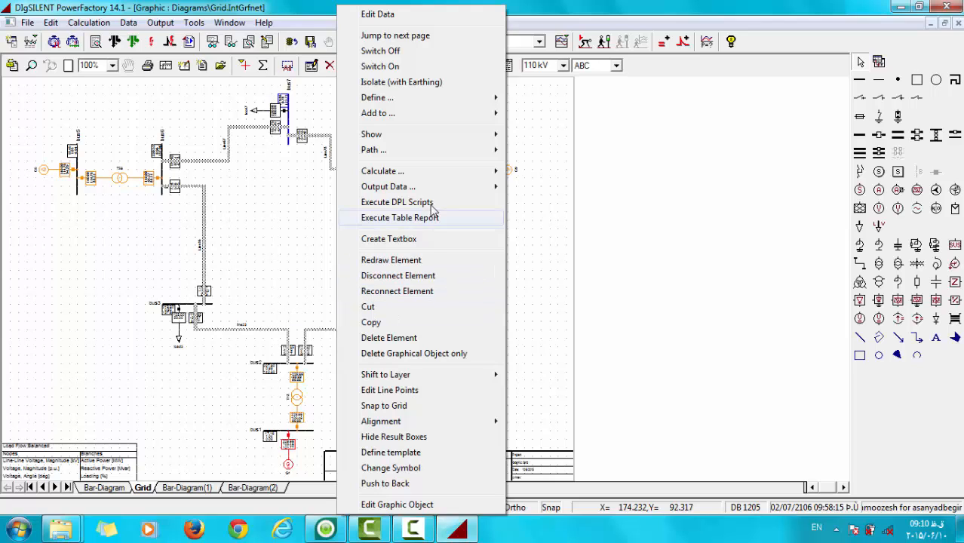
mouse_move(475, 137)
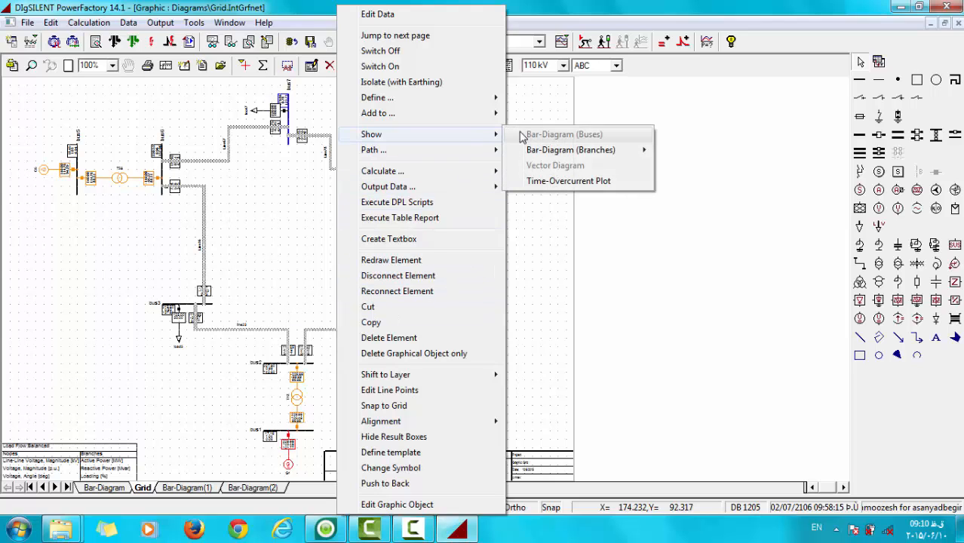
mouse_move(595, 153)
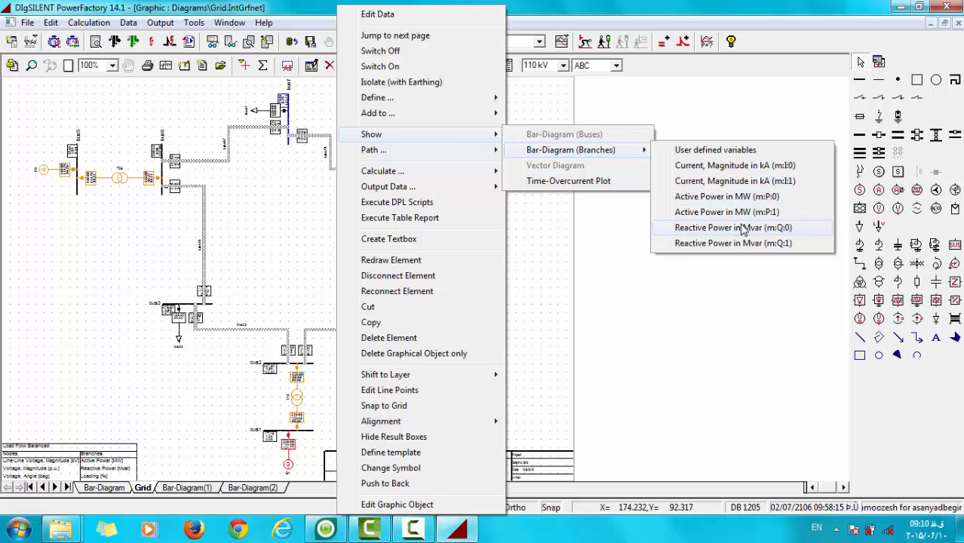
click(739, 166)
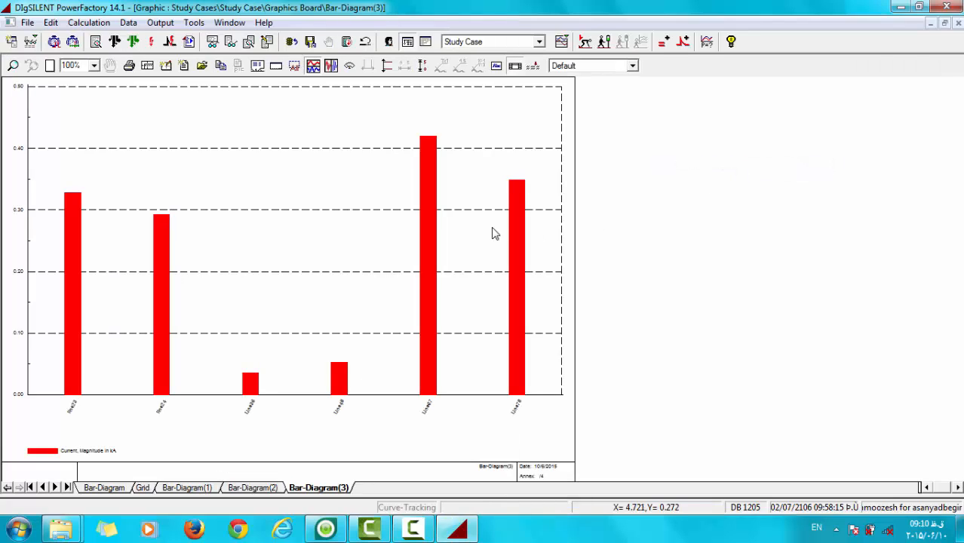
Enlarge the line current bar diagram to 120% and examine the current of each line
click(77, 67)
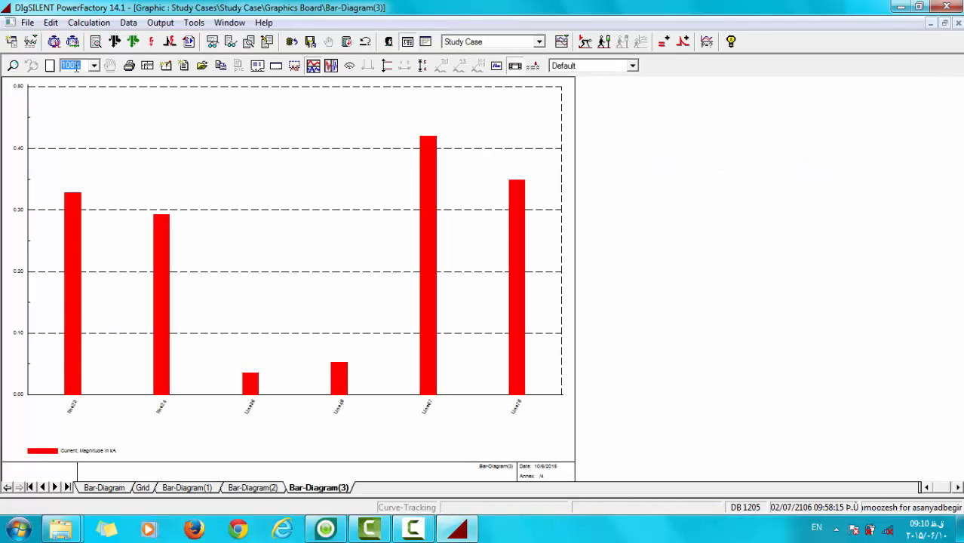
text(120)
key(Return)
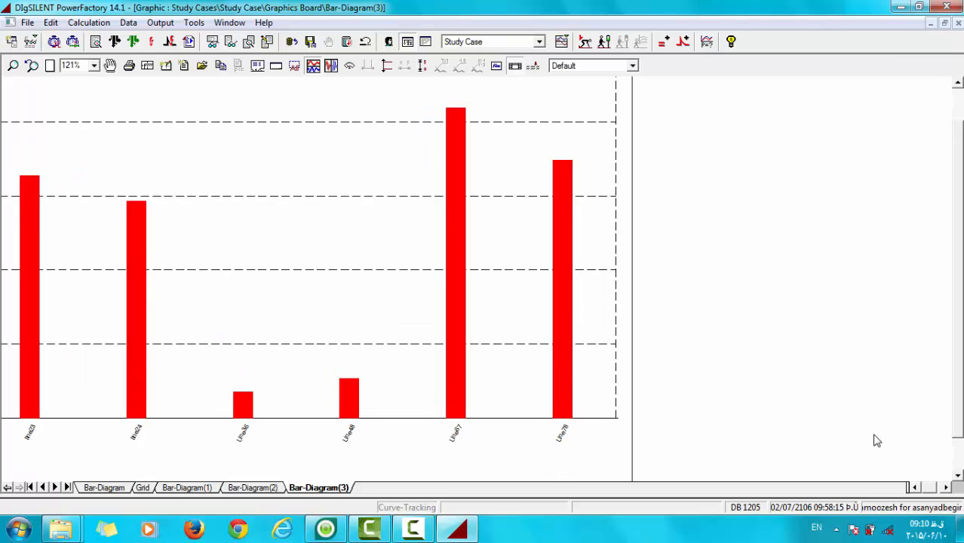
click(936, 491)
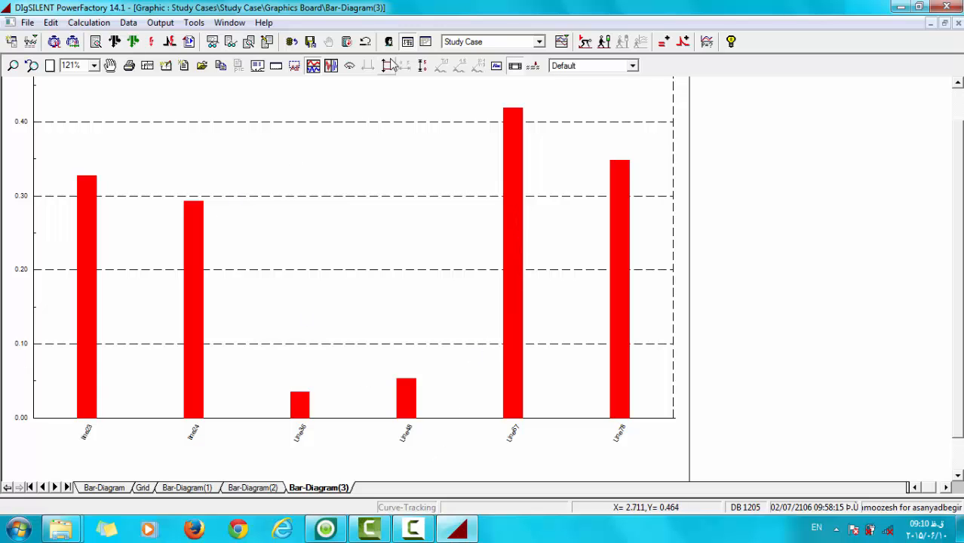
click(427, 43)
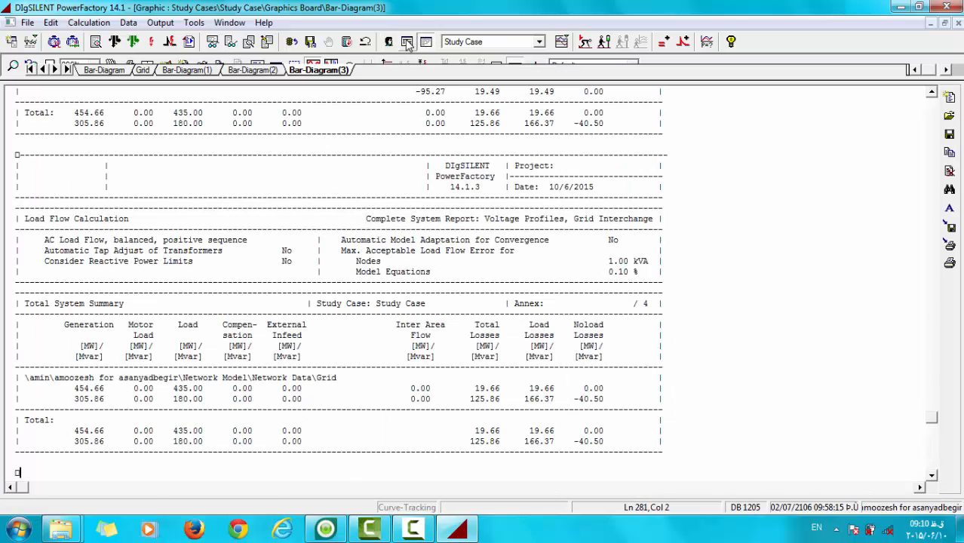
click(408, 43)
Return to the grid diagram, enlarge it to 150% and examine the results around bus6, bus7 and bus8
click(142, 488)
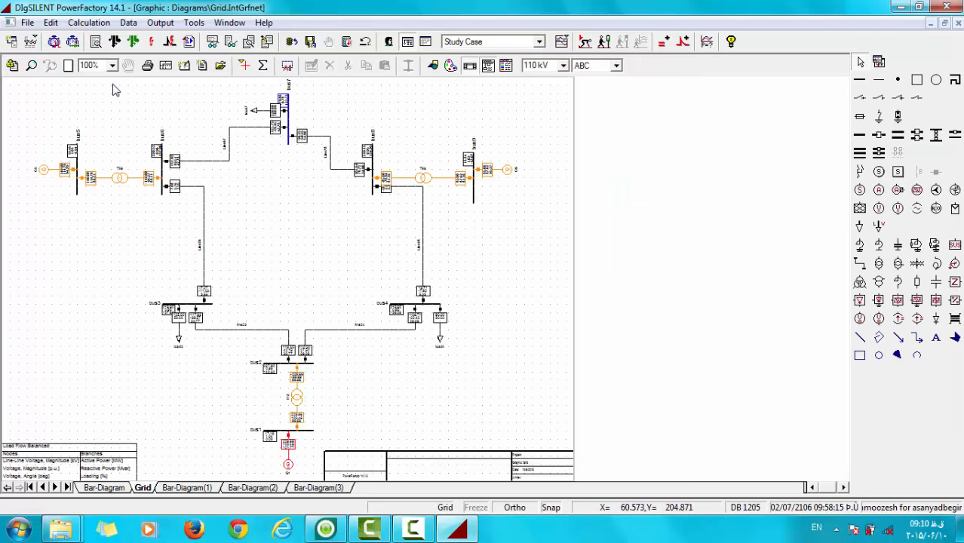
click(91, 65)
text(150)
key(Return)
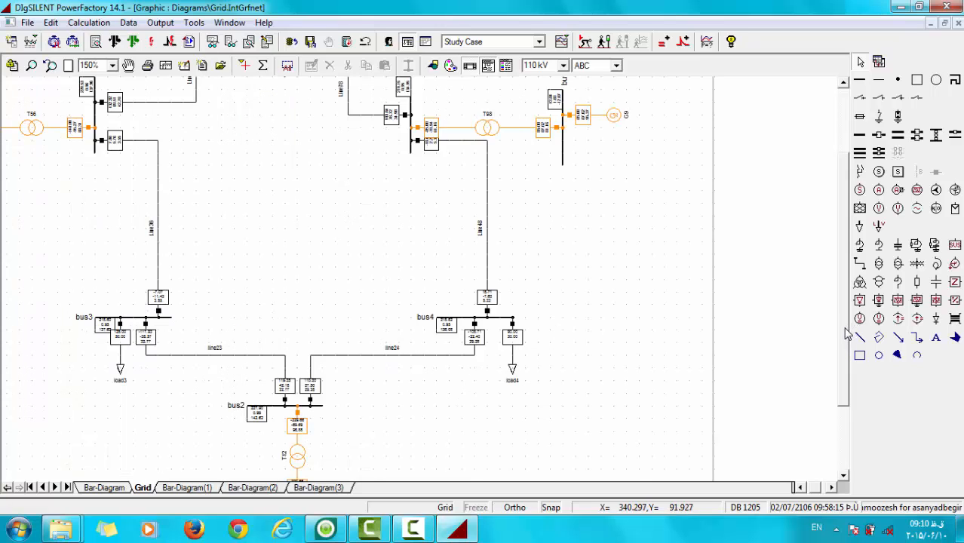
drag(844, 327, 840, 291)
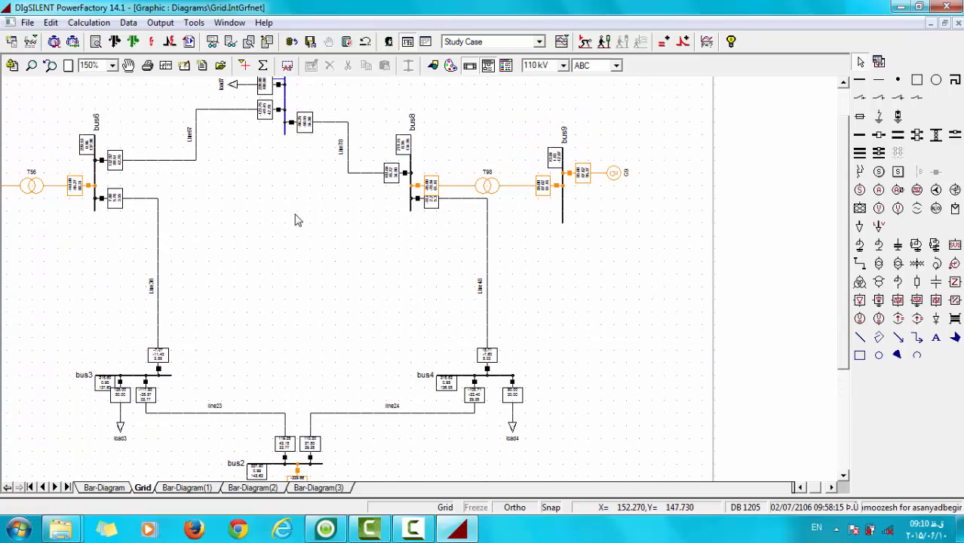
click(194, 160)
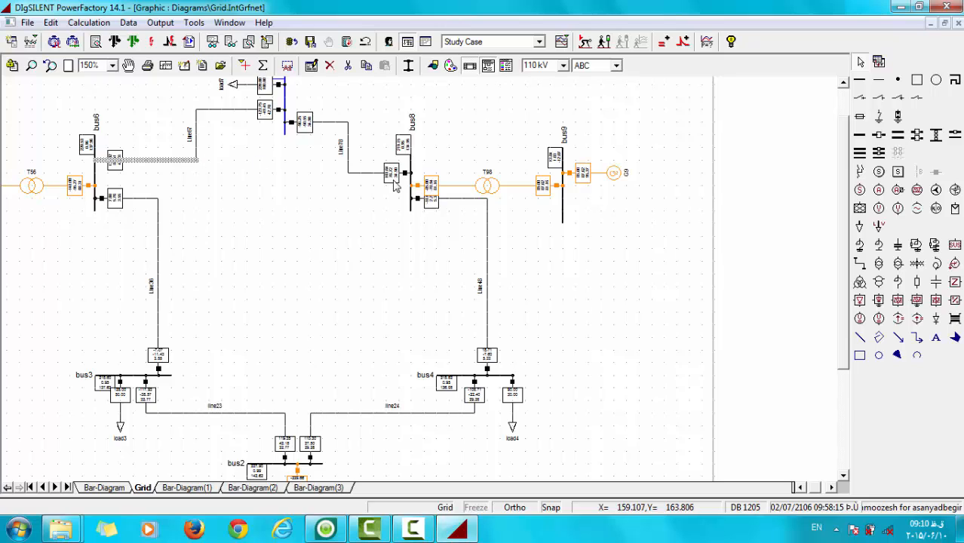
drag(845, 273, 825, 227)
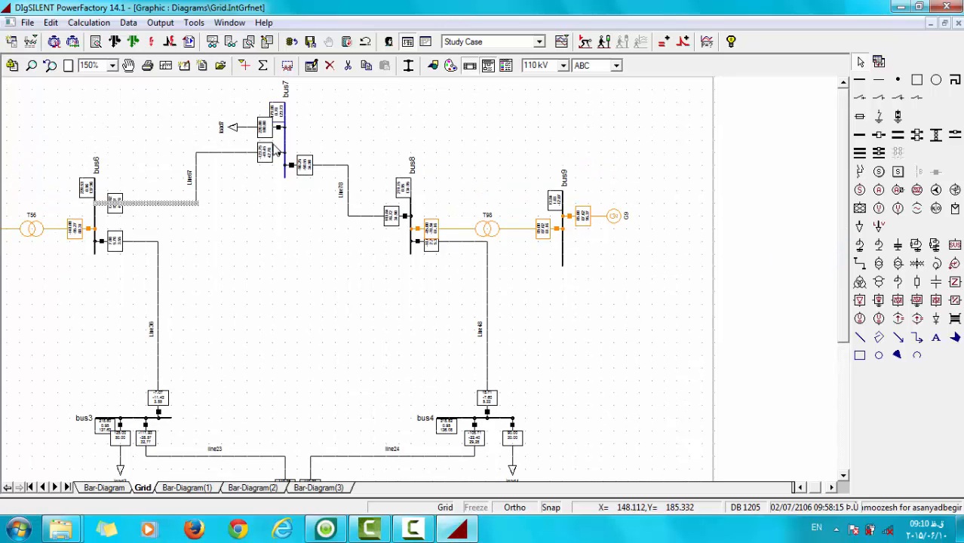
click(240, 132)
click(189, 133)
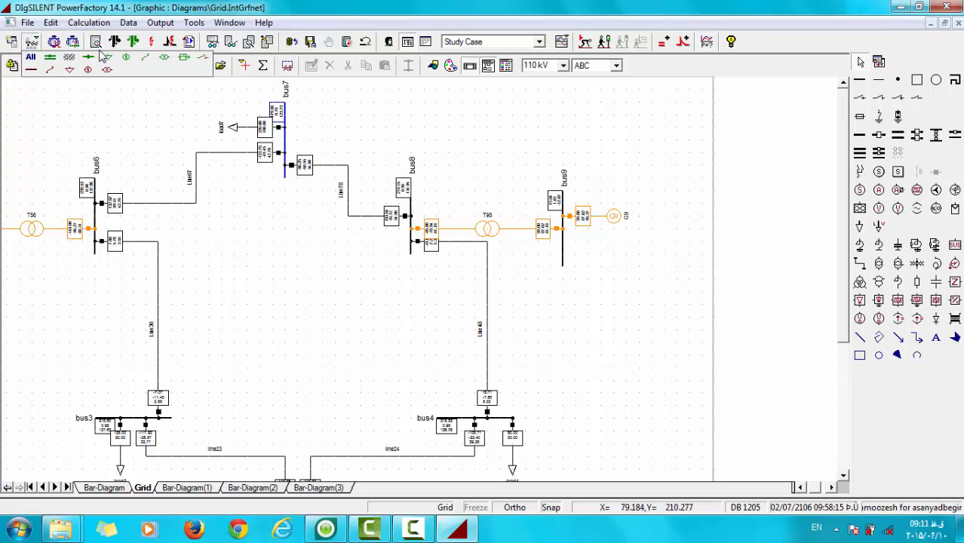
Check load7's active power against the other loads in the load list's Load Flow data, and close the list
click(107, 55)
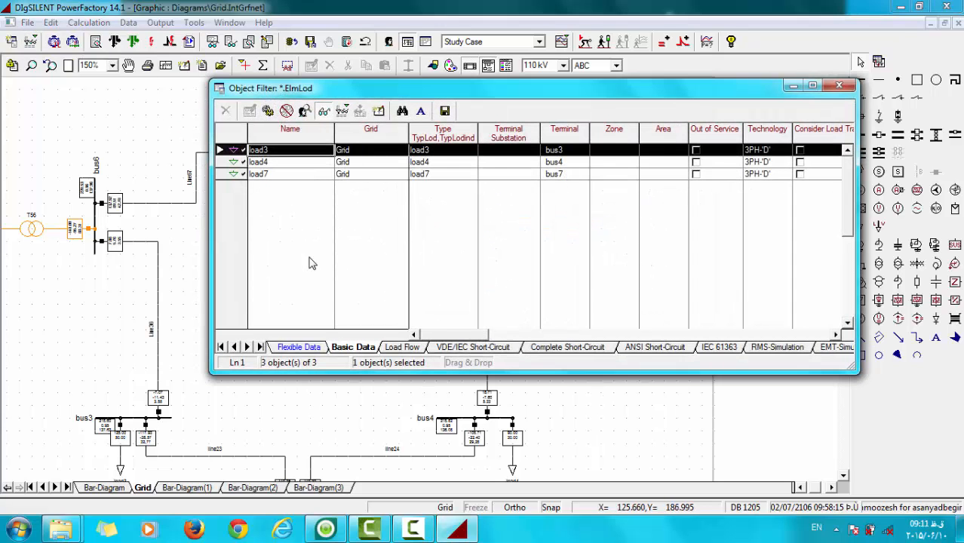
click(405, 347)
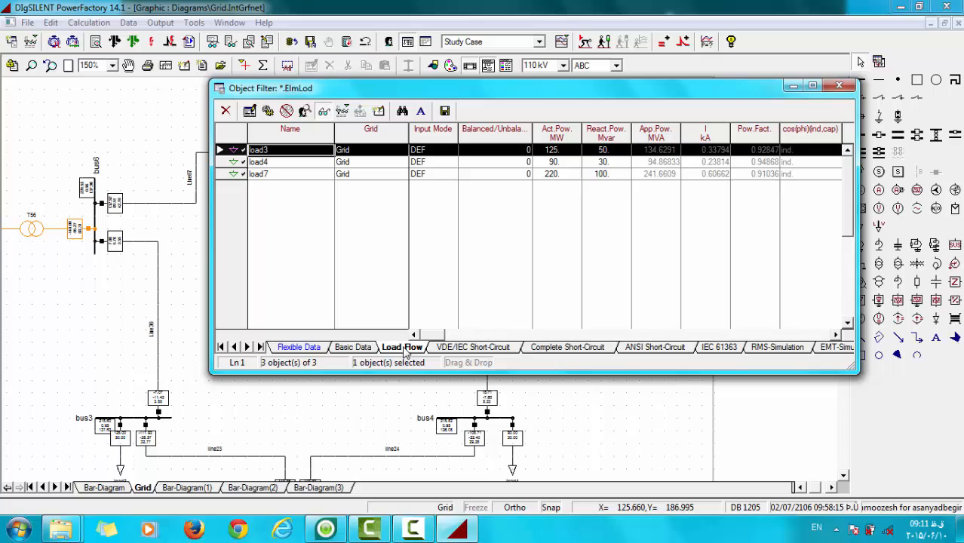
click(557, 175)
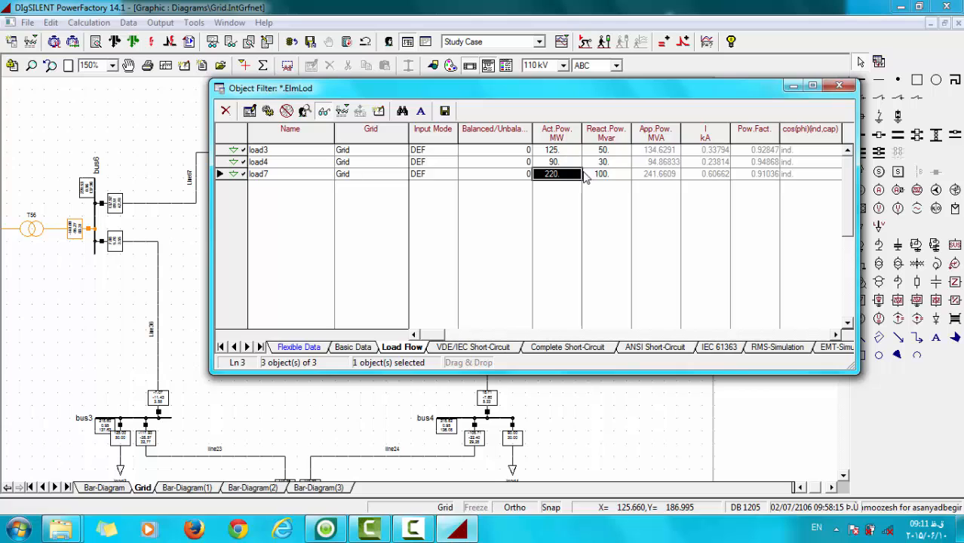
click(843, 89)
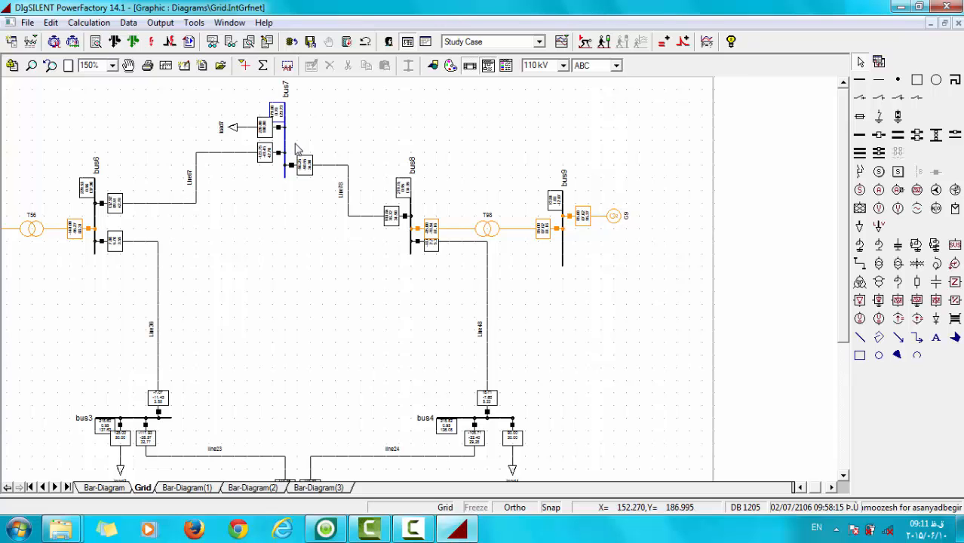
Locate Line67 and Line78 in the grid diagram and examine the line currents in the third numbered bar diagram
click(197, 193)
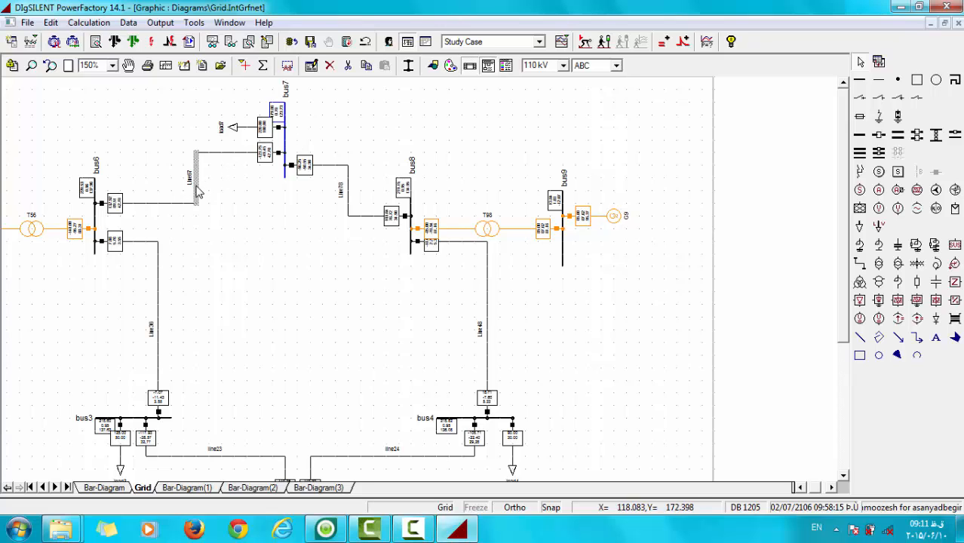
click(350, 207)
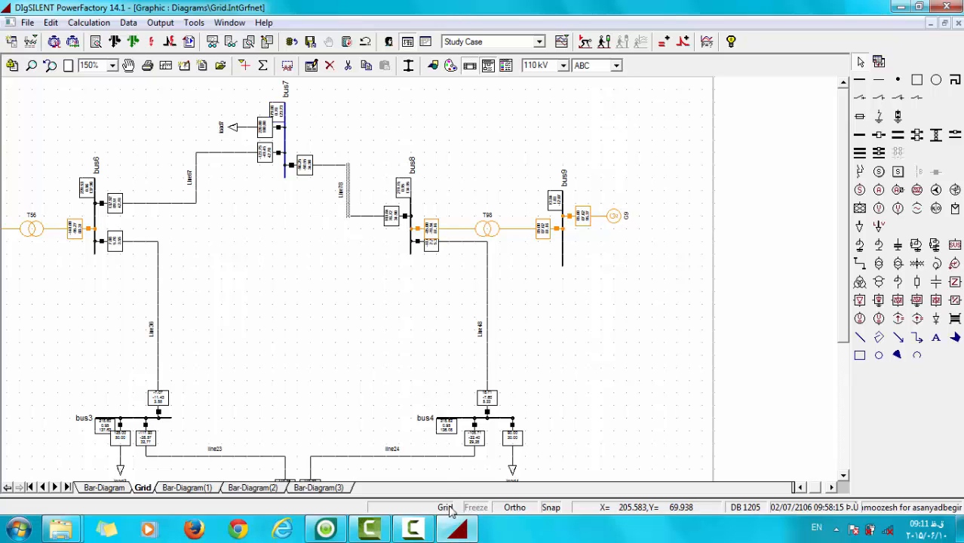
click(323, 489)
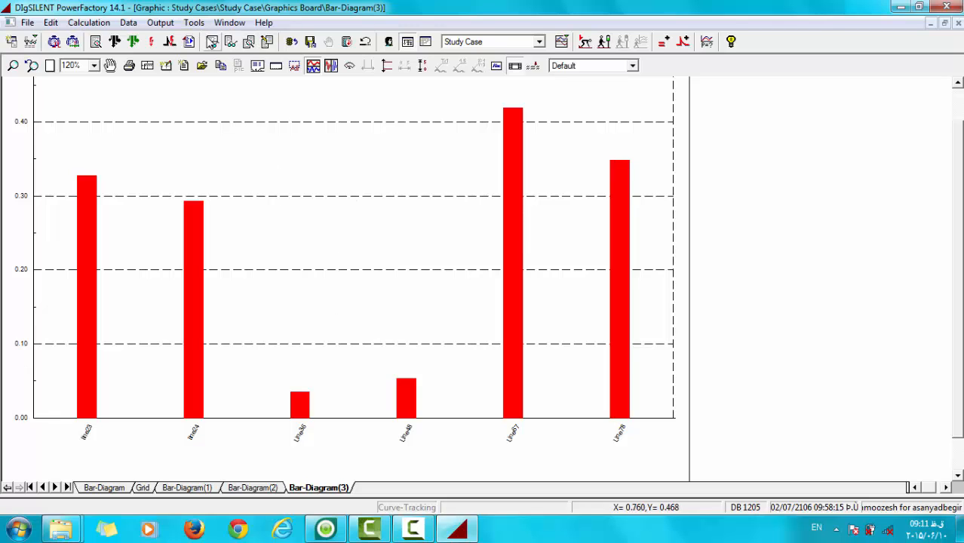
Select all six transmission lines in the grid and show a branch bar diagram of their Active Power in MW (m:P:0)
click(145, 489)
click(486, 299)
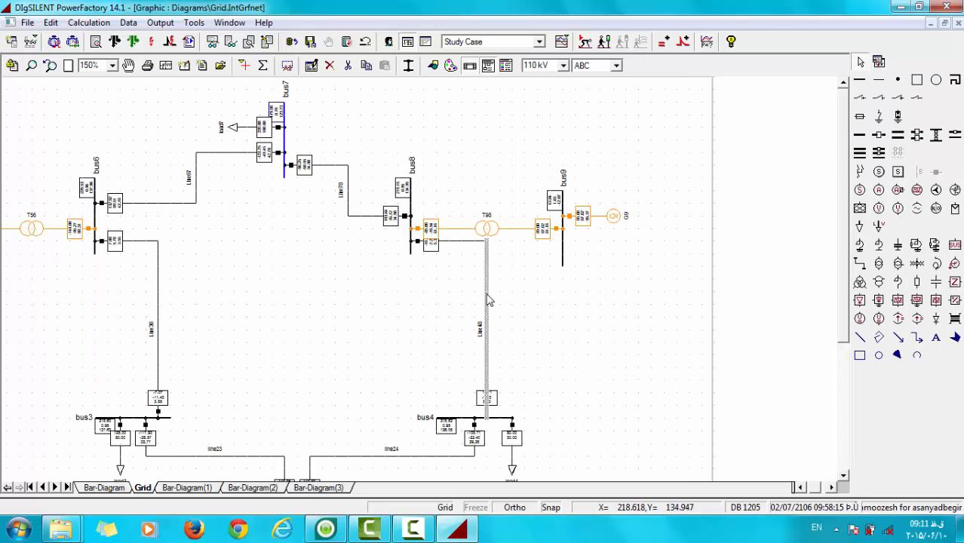
ctrl+click(375, 456)
ctrl+click(234, 457)
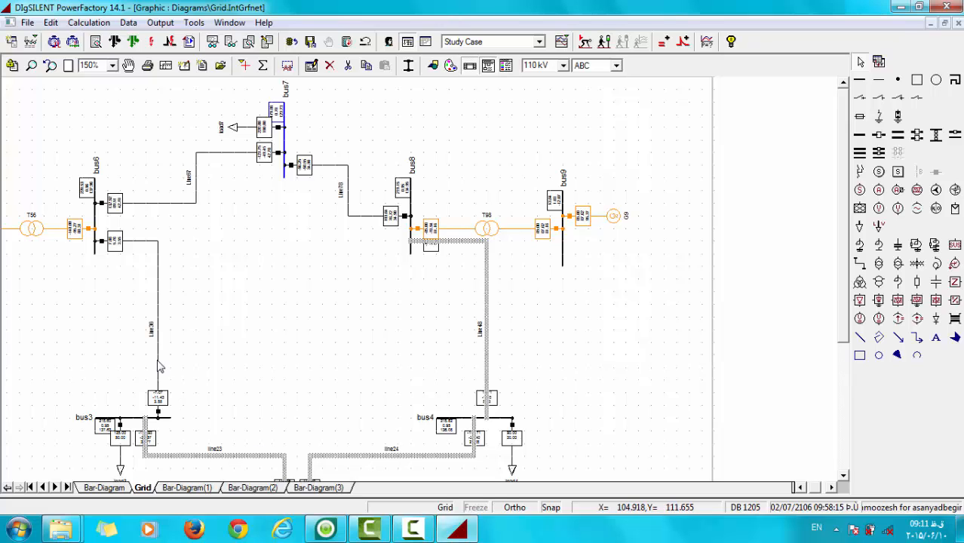
ctrl+click(158, 365)
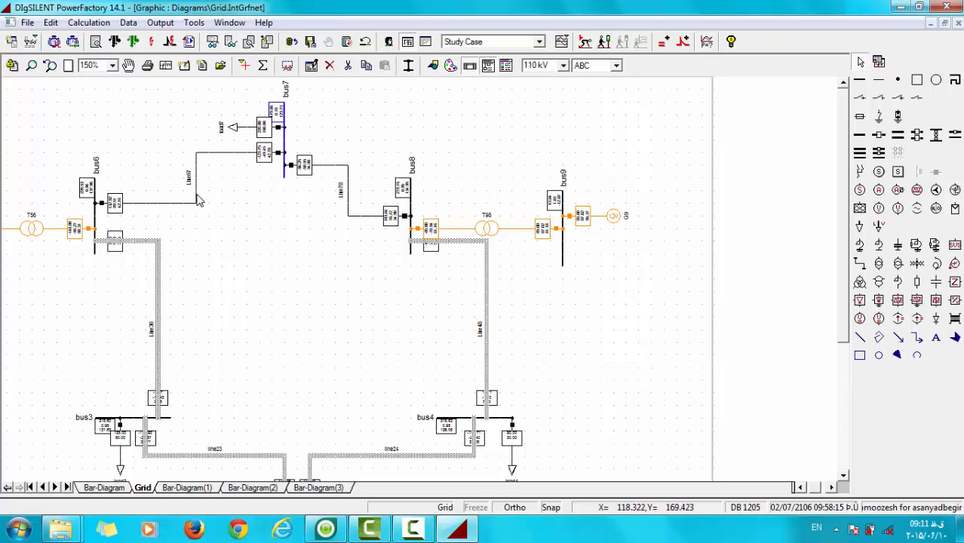
ctrl+click(197, 200)
ctrl+click(348, 215)
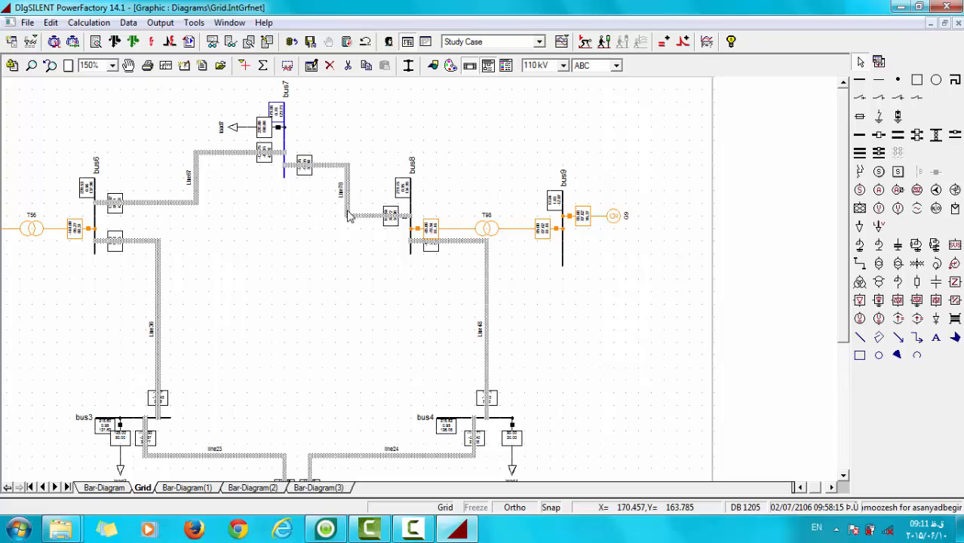
right_click(348, 215)
mouse_move(493, 157)
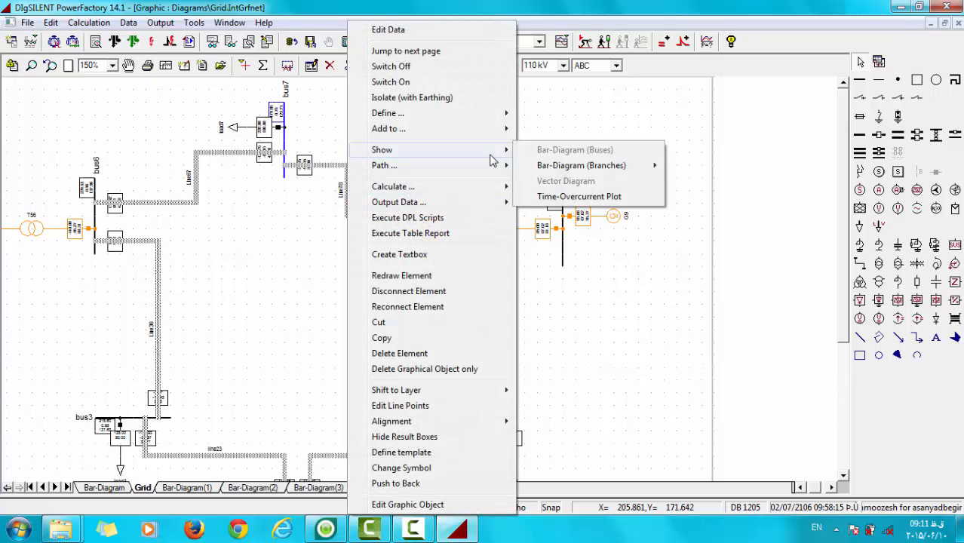
mouse_move(615, 166)
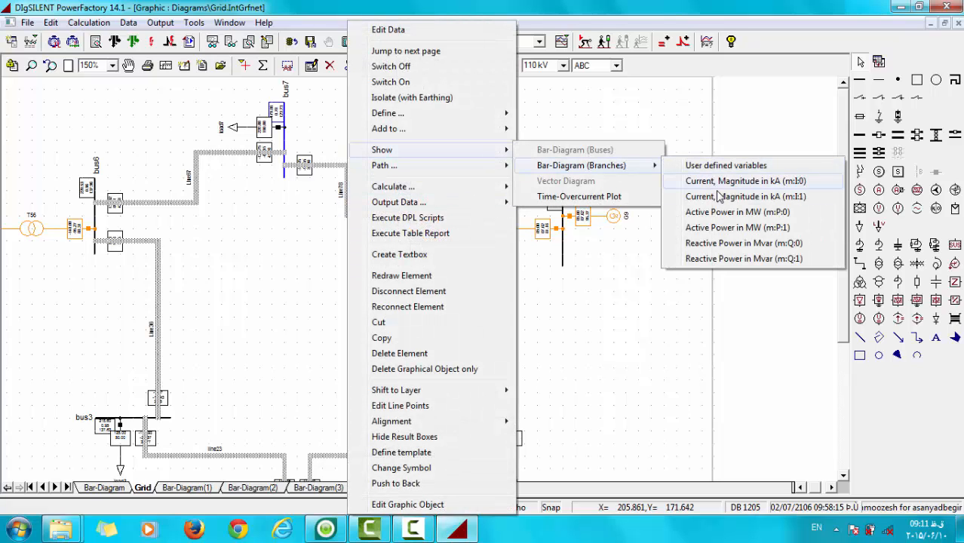
click(736, 213)
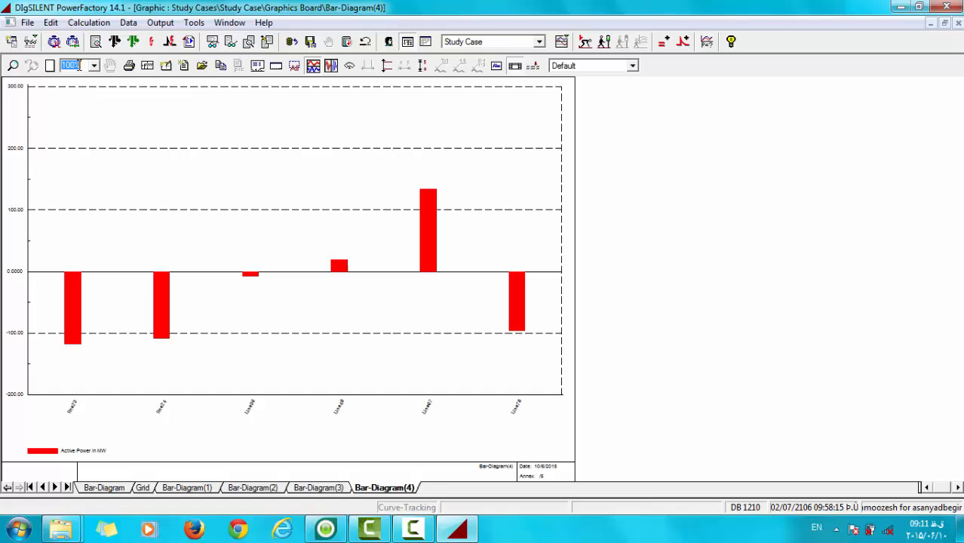
Enlarge the active power bar diagram to 121% and examine the power flow of each line
text(1)
key(Return)
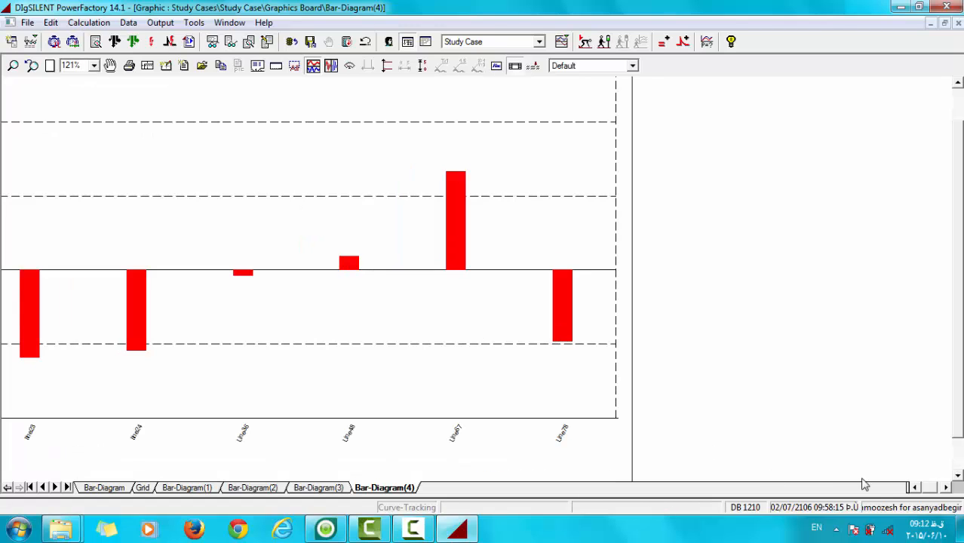
drag(931, 488, 892, 484)
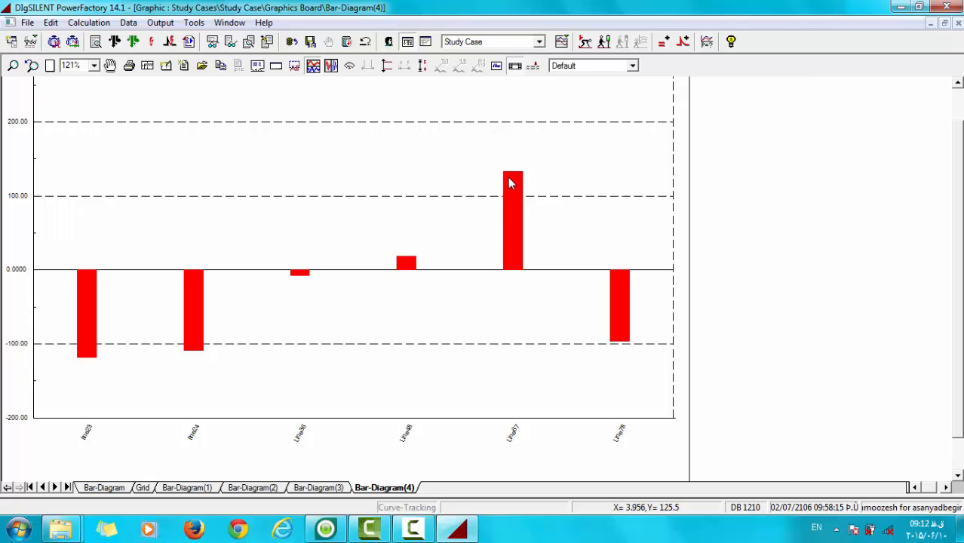
mouse_move(512, 183)
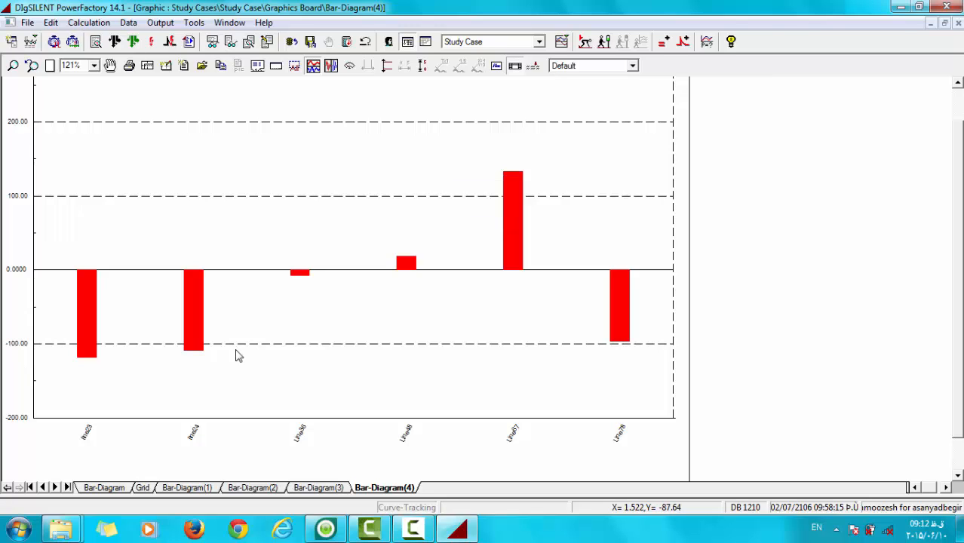
mouse_move(85, 325)
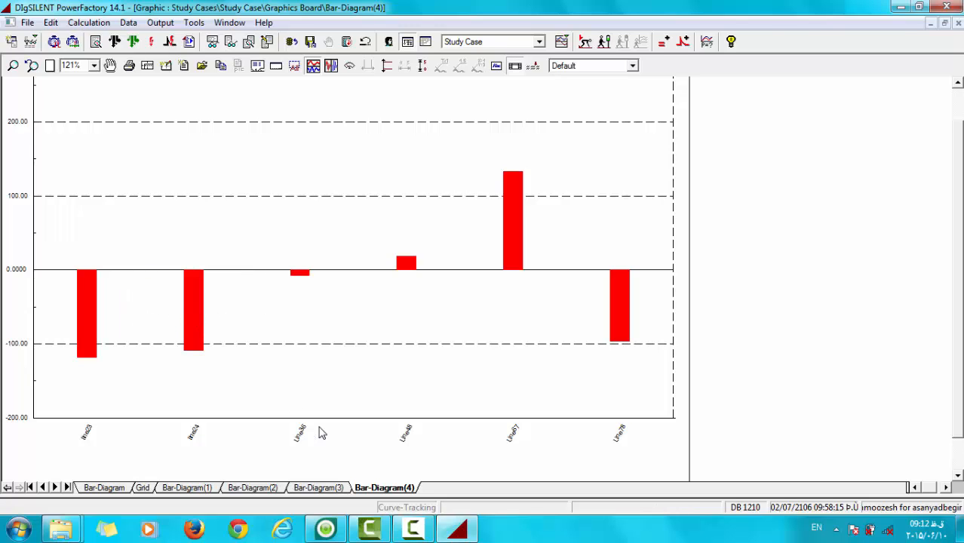
Return to the grid diagram and examine line23 and the loads connected to bus3 and bus4
click(143, 489)
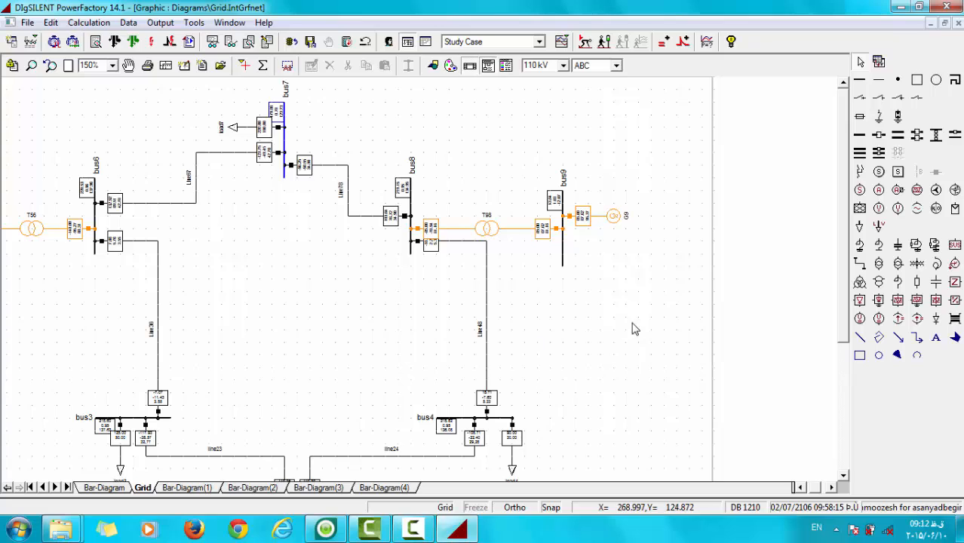
click(225, 457)
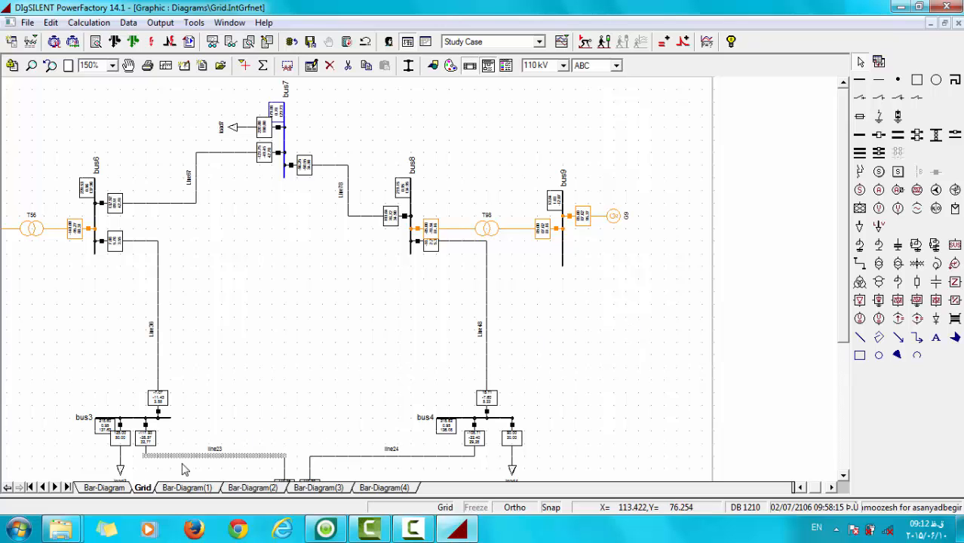
click(119, 469)
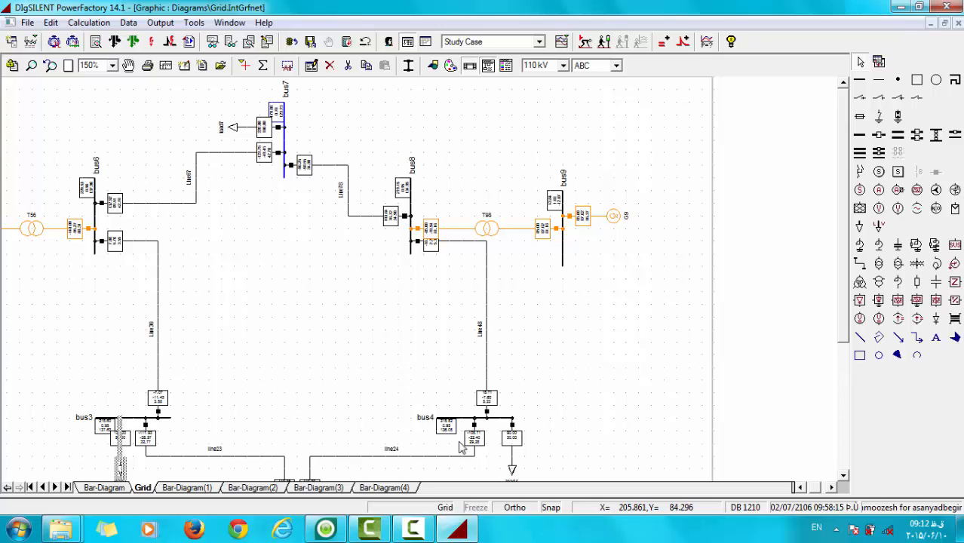
click(513, 465)
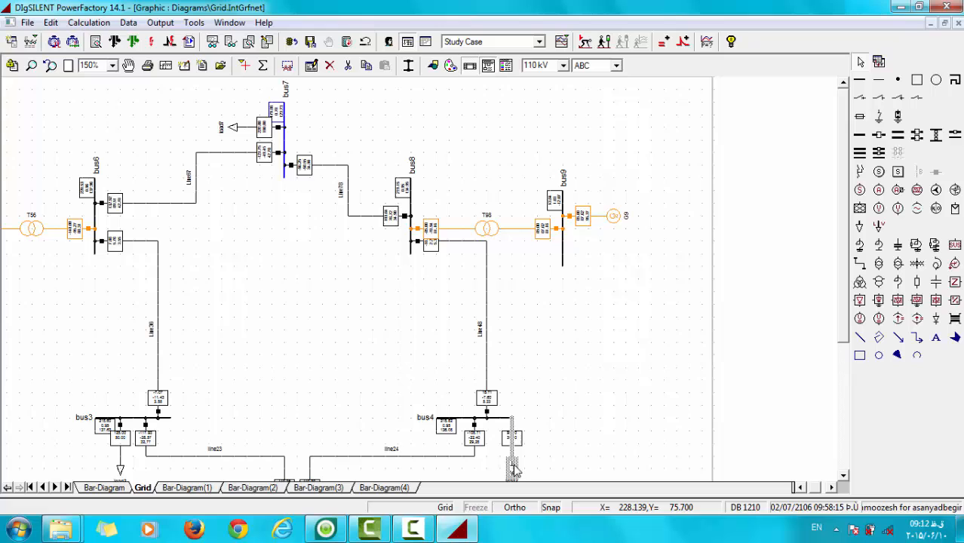
click(228, 276)
Compare the active powers of load3, load4 and load7 in the load list's Load Flow data with the grid diagram, and close the list
click(30, 42)
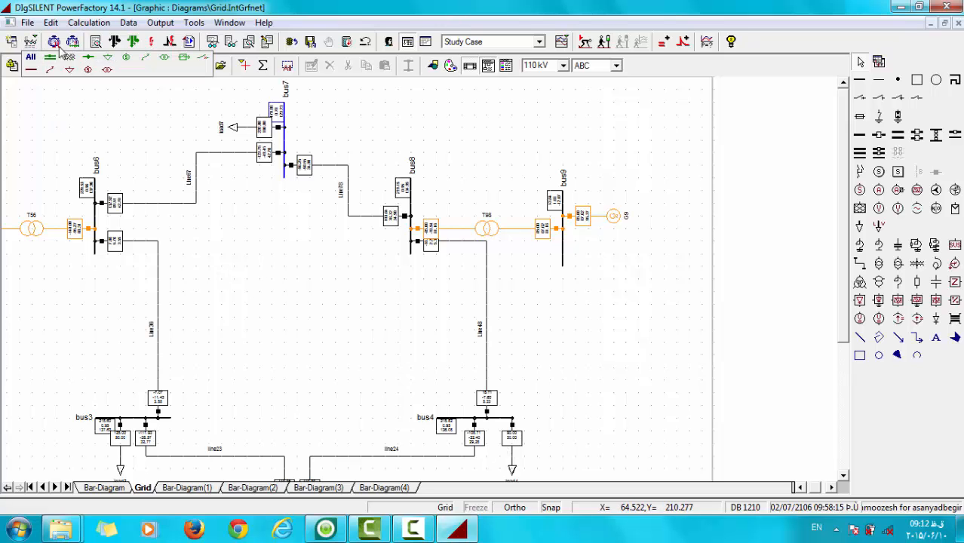
click(109, 64)
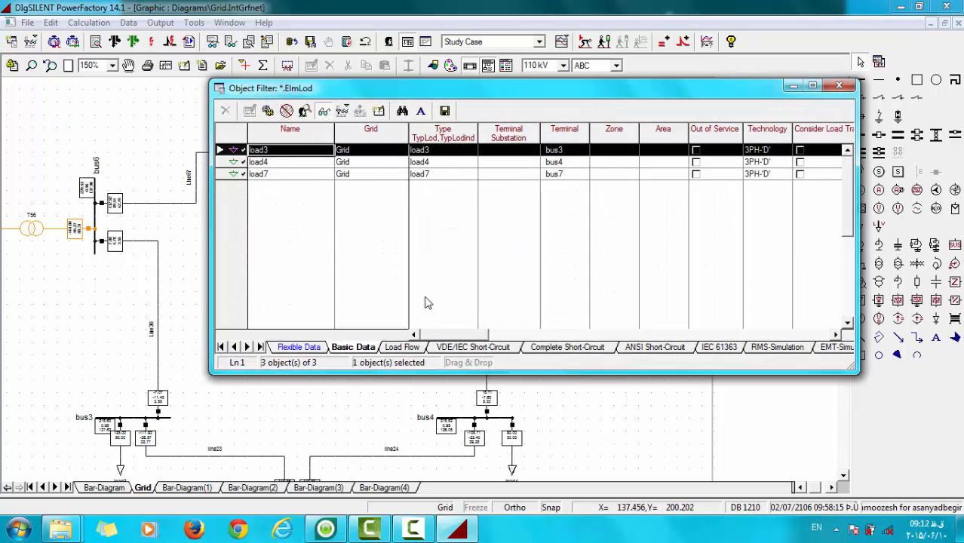
click(408, 347)
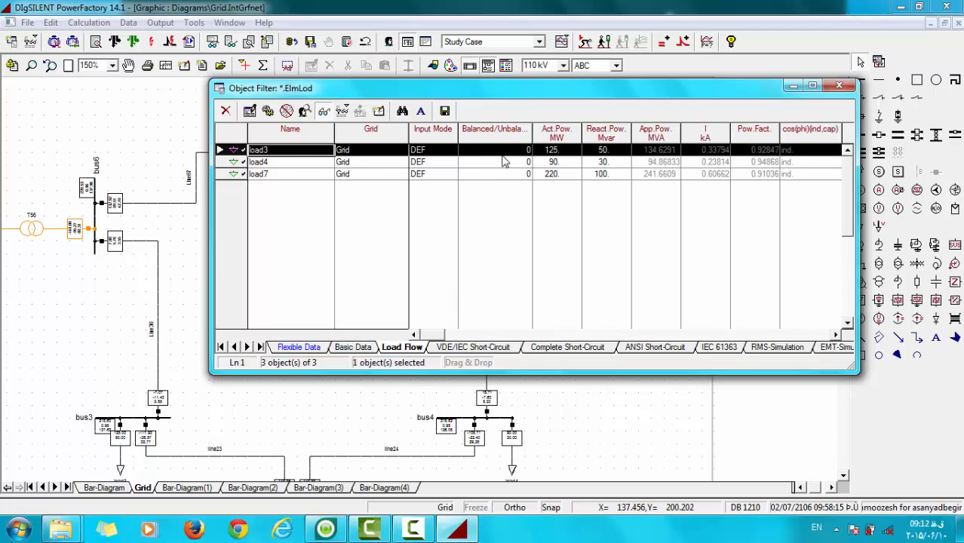
click(560, 163)
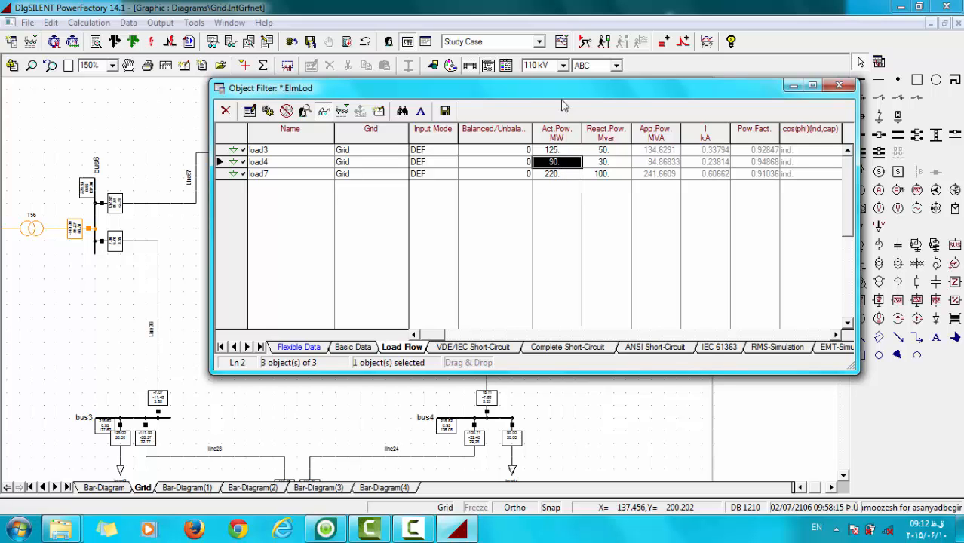
drag(560, 101, 681, 104)
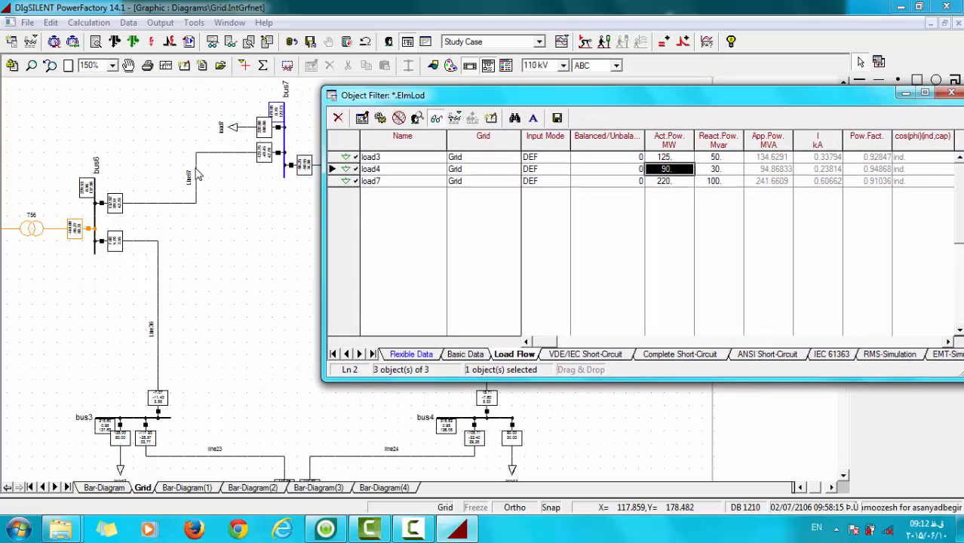
drag(547, 100, 472, 189)
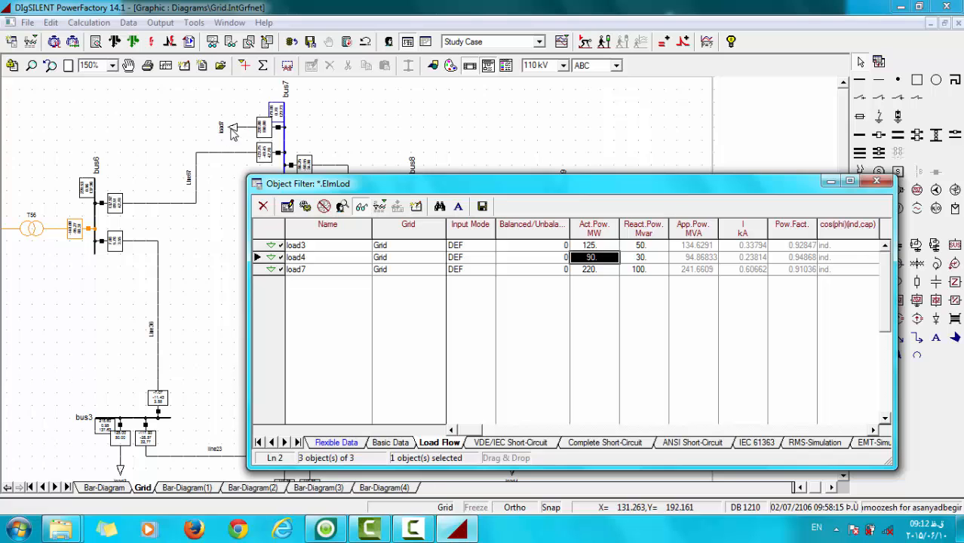
drag(412, 191, 384, 105)
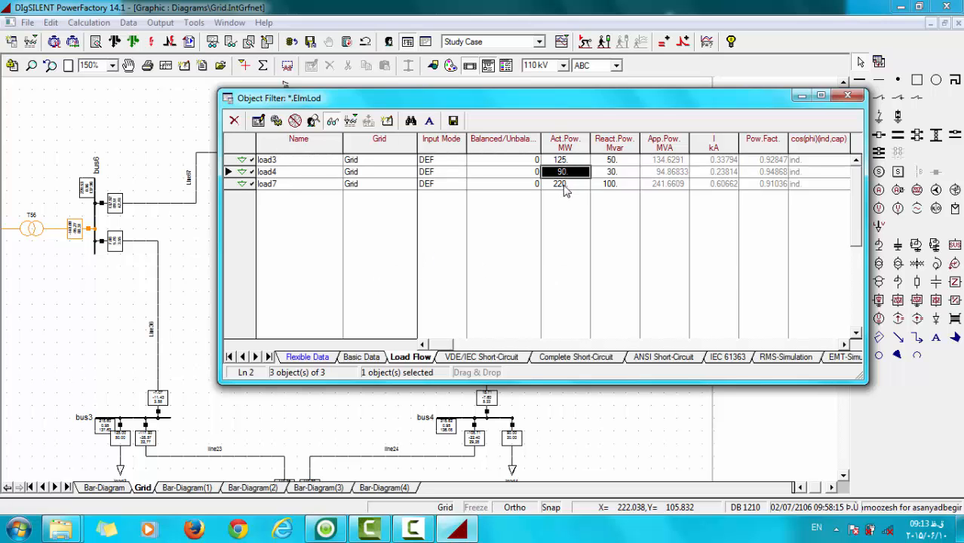
drag(569, 104, 555, 126)
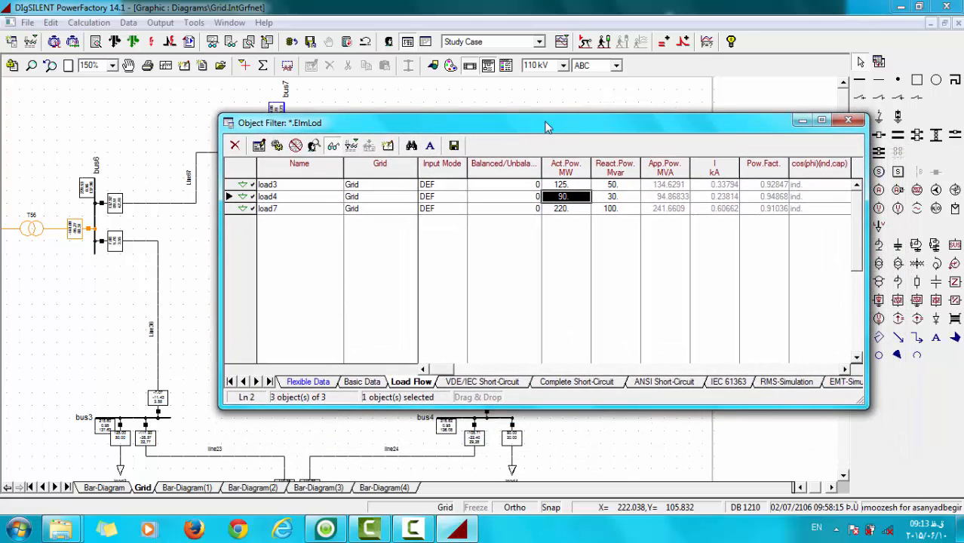
click(850, 123)
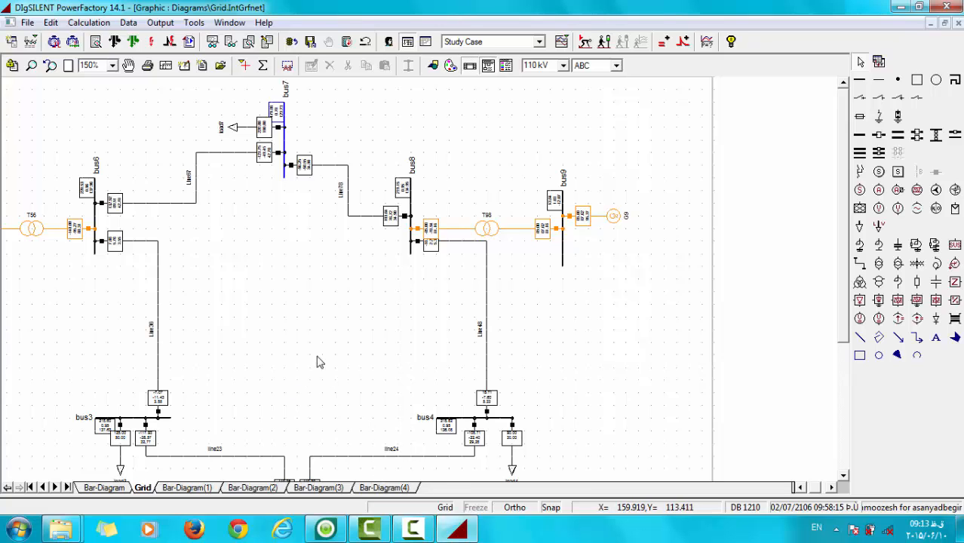
Select all six transmission lines in the grid and show a branch bar diagram of their Reactive Power in Mvar (m:Q:0)
click(487, 303)
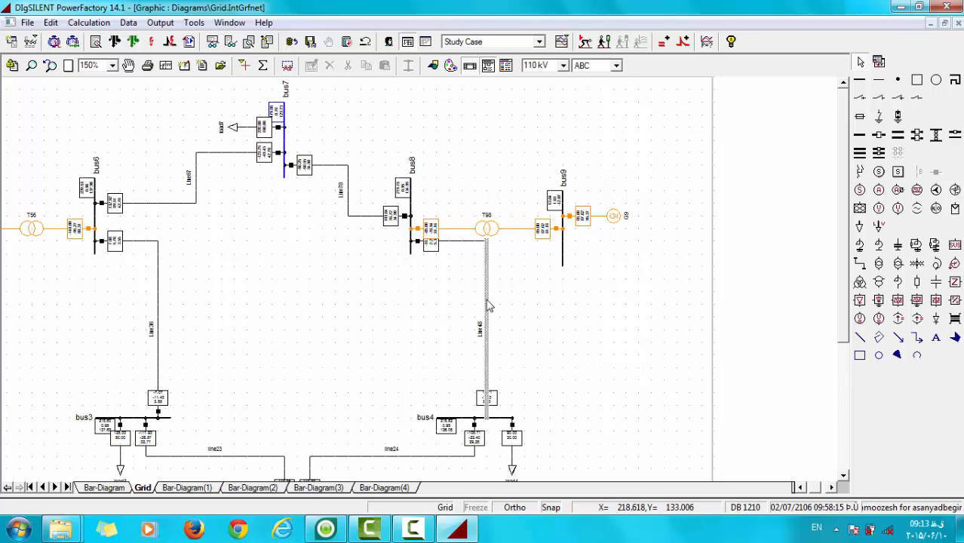
ctrl+click(158, 291)
ctrl+click(197, 192)
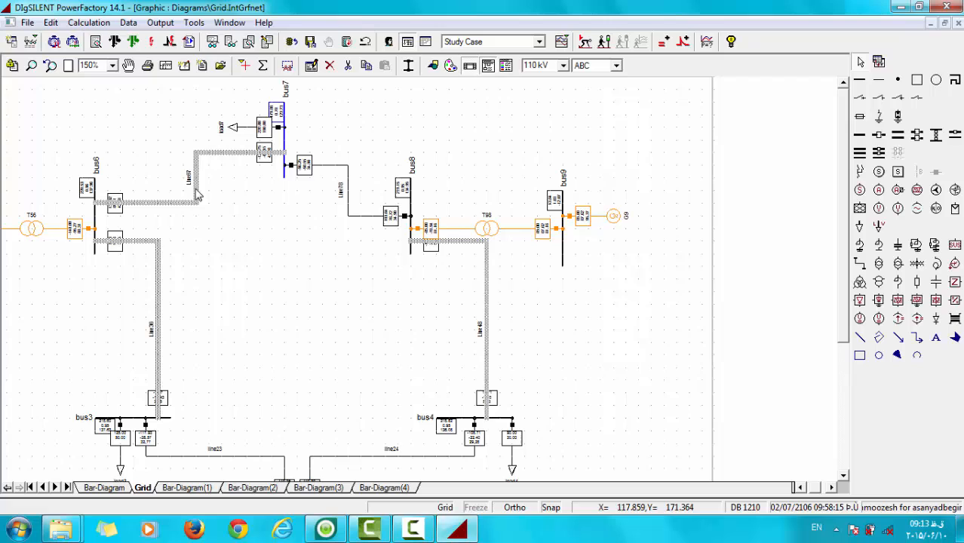
ctrl+click(347, 208)
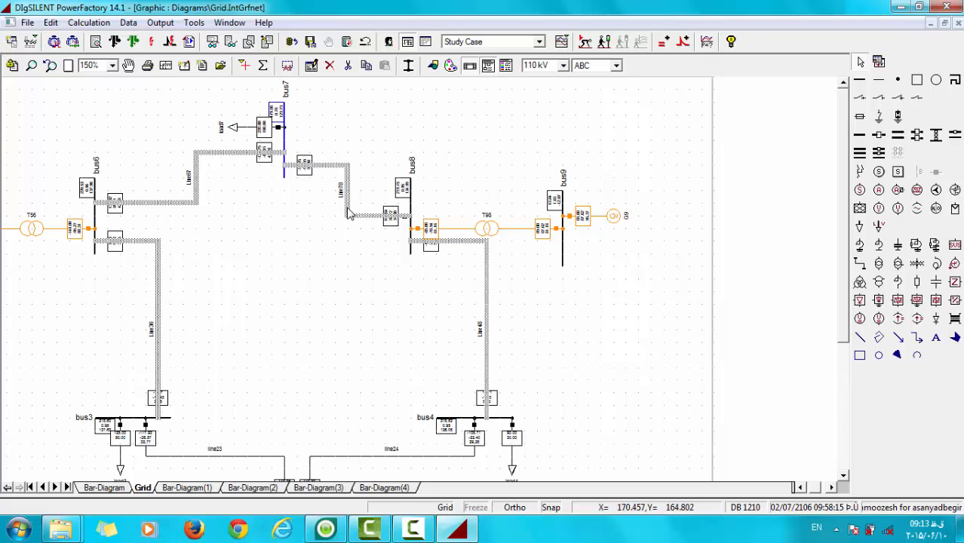
ctrl+click(252, 457)
ctrl+click(361, 458)
right_click(363, 460)
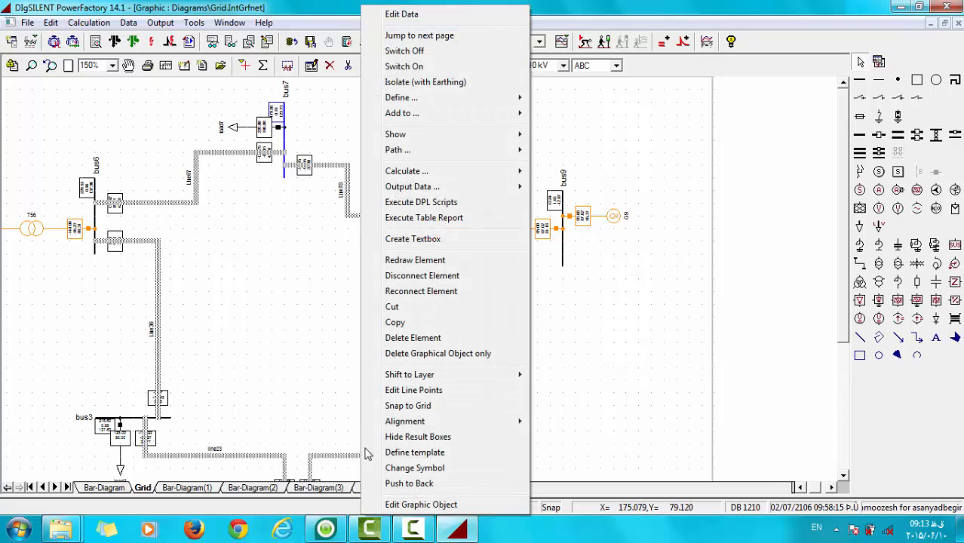
mouse_move(507, 136)
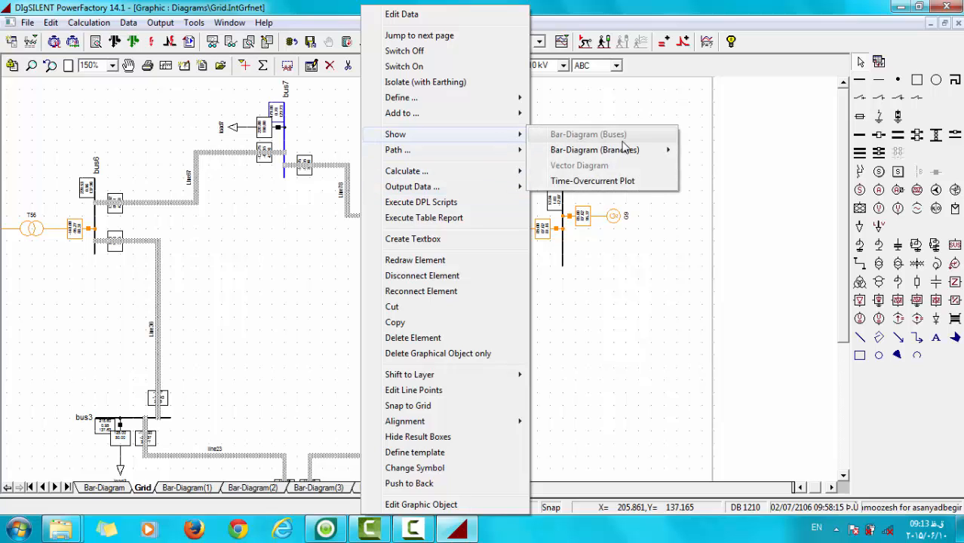
mouse_move(640, 151)
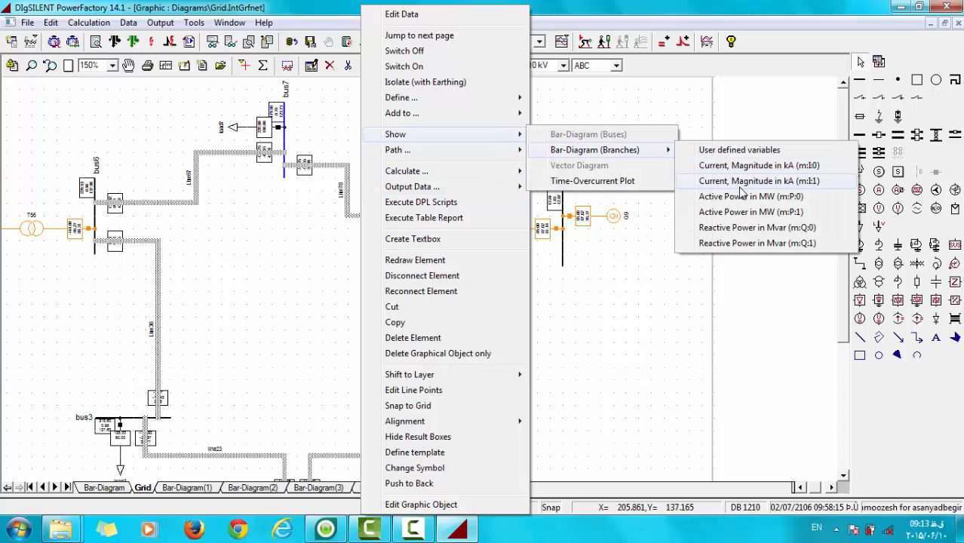
click(749, 232)
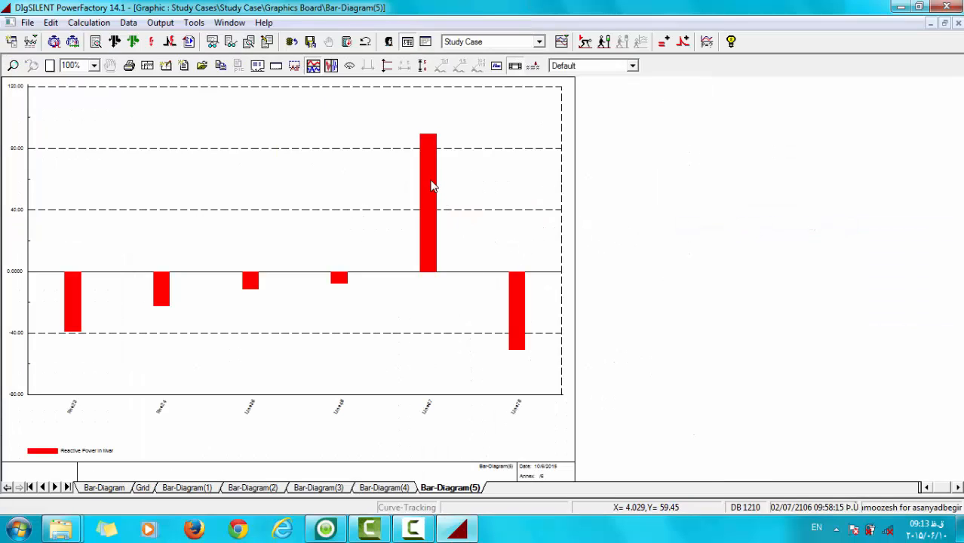
Examine the reactive power bars of Line67 and Line78 in the new bar diagram
mouse_move(432, 187)
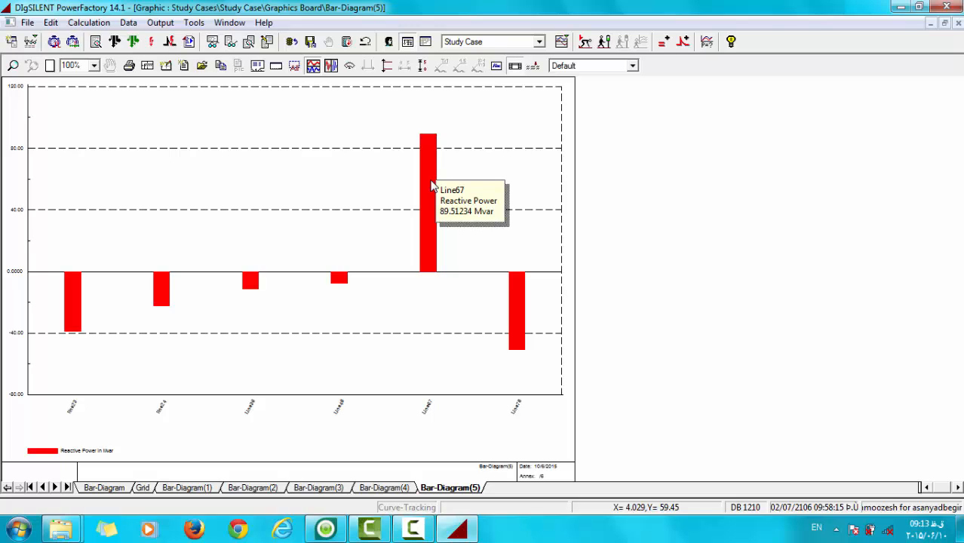
mouse_move(517, 300)
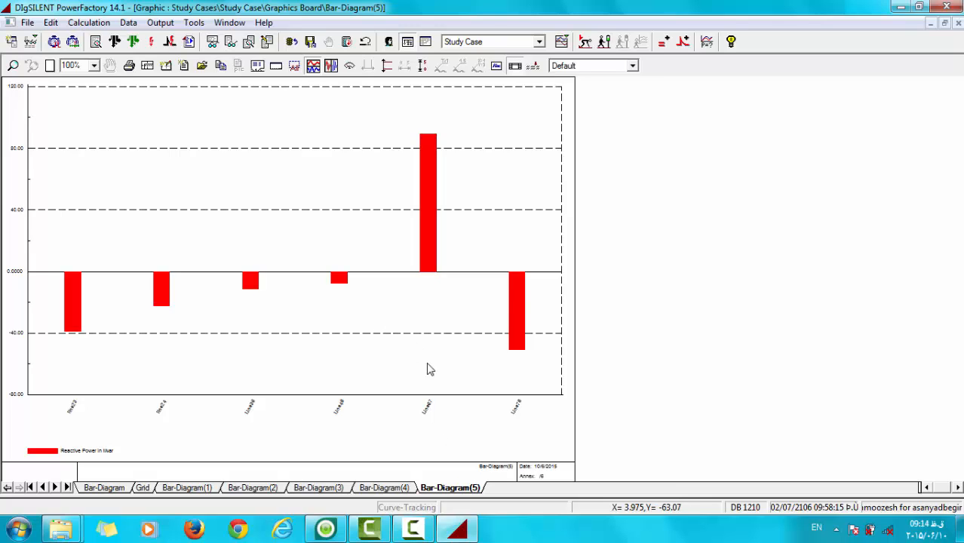
mouse_move(523, 323)
mouse_move(461, 533)
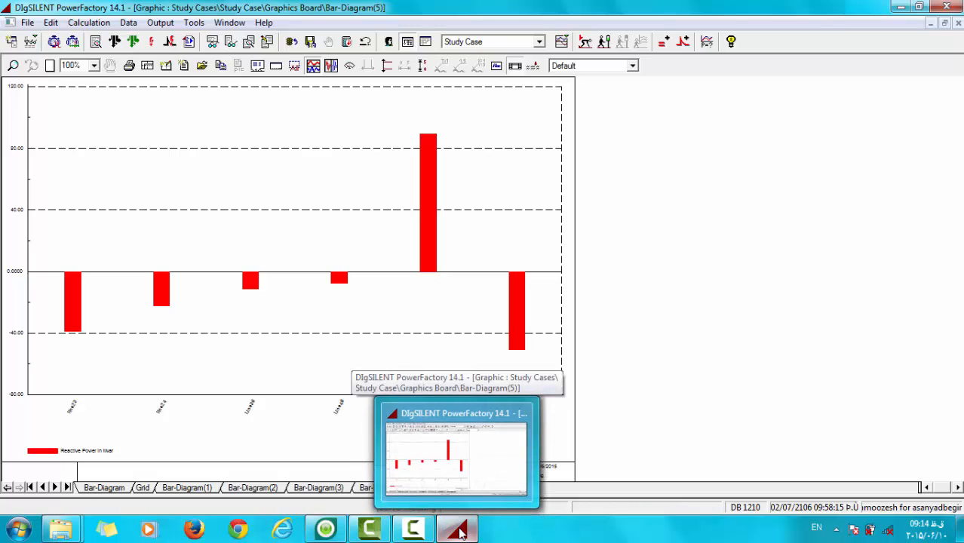
click(462, 533)
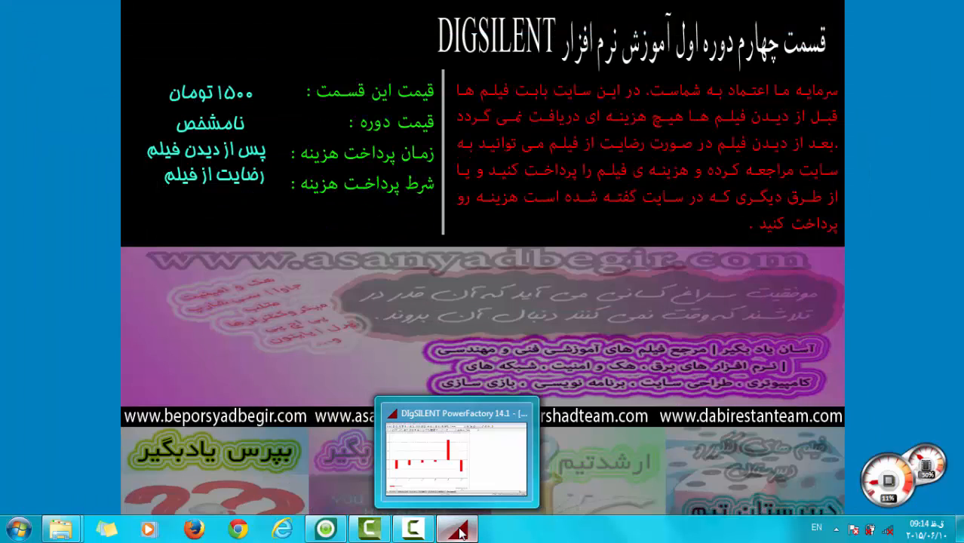
click(462, 533)
Remove the pages Bar-Diagram(1) through Bar-Diagram(5) together from the graphics board
click(147, 487)
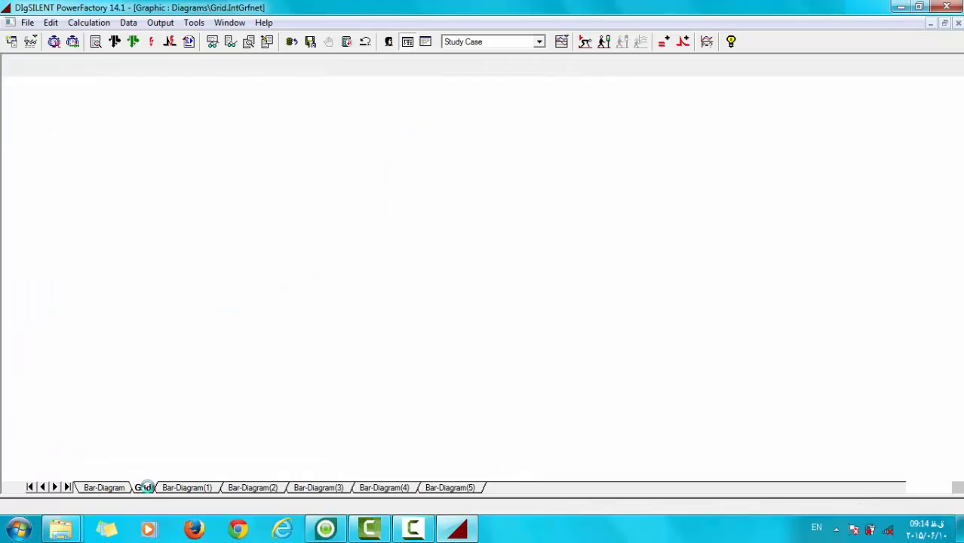
click(197, 488)
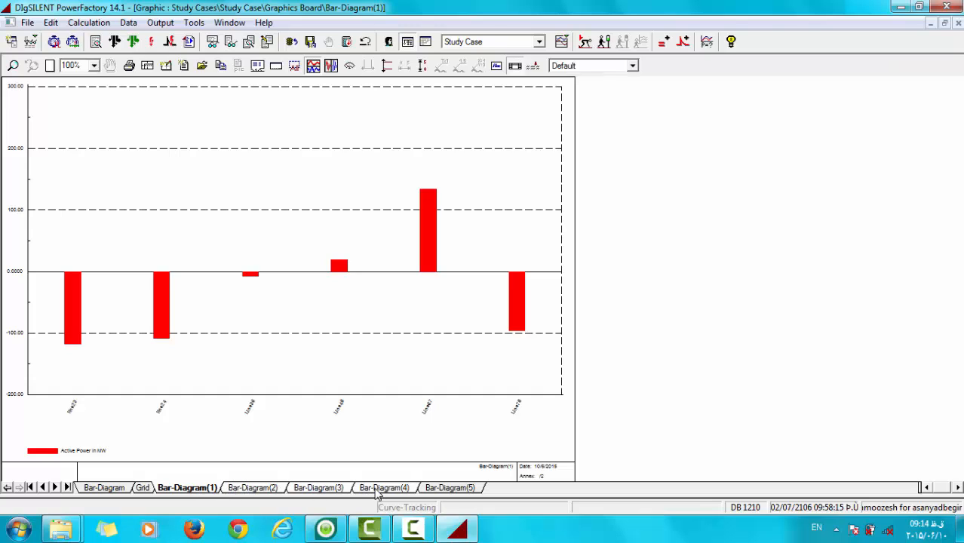
right_click(446, 489)
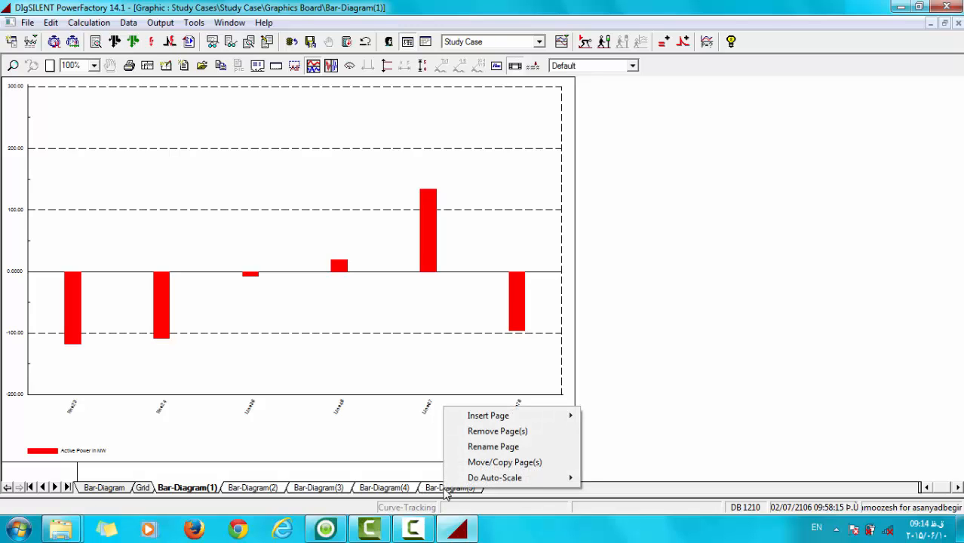
click(498, 432)
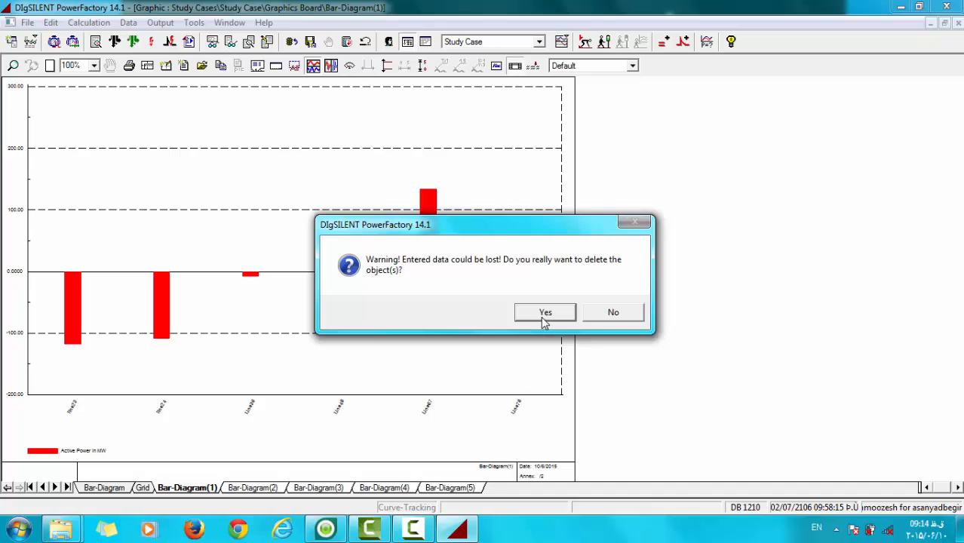
click(544, 316)
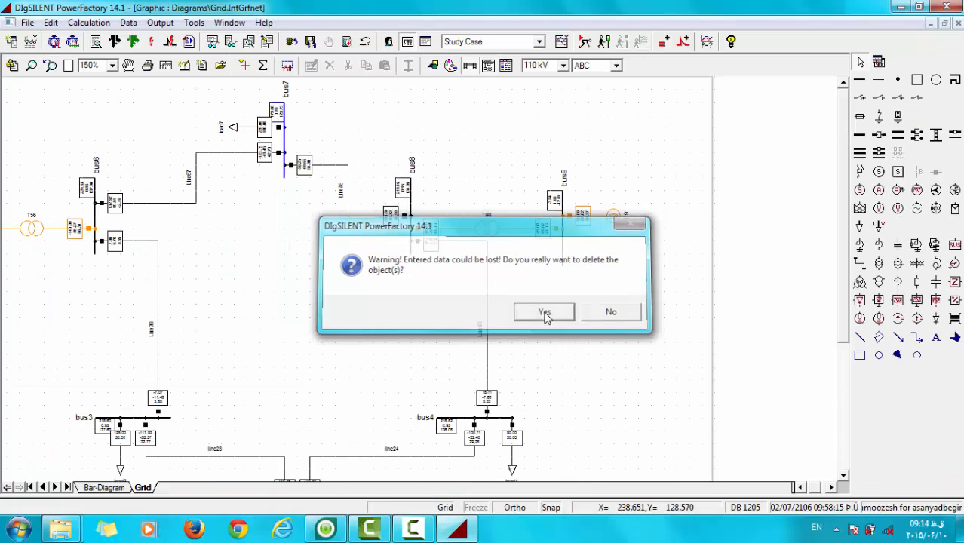
Remove the remaining Bar-Diagram page of line current magnitudes so that only the Grid page is kept
click(104, 489)
right_click(110, 489)
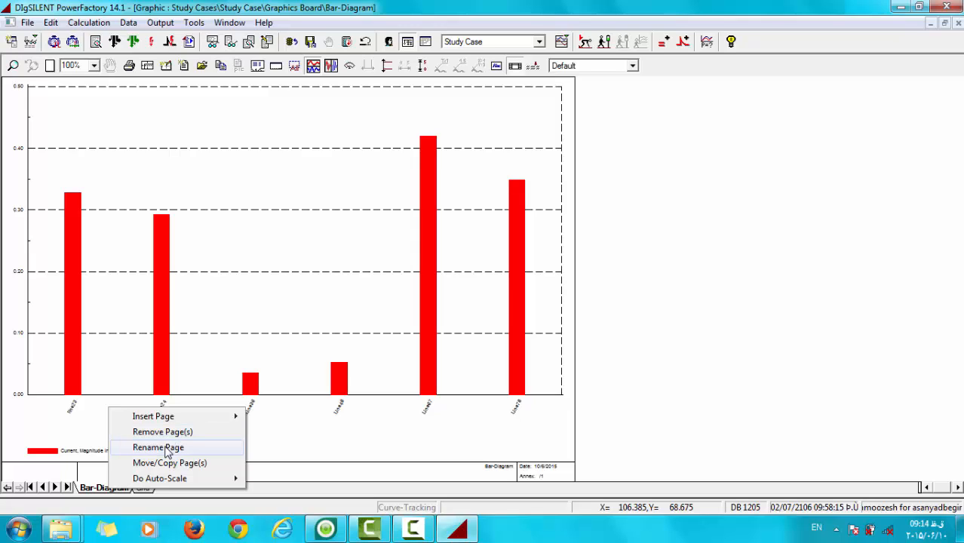
click(105, 489)
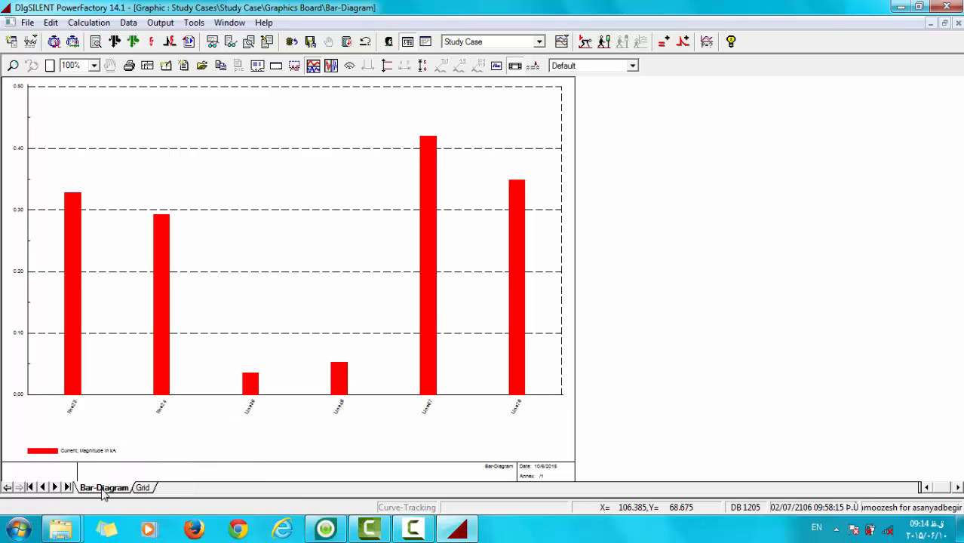
right_click(112, 490)
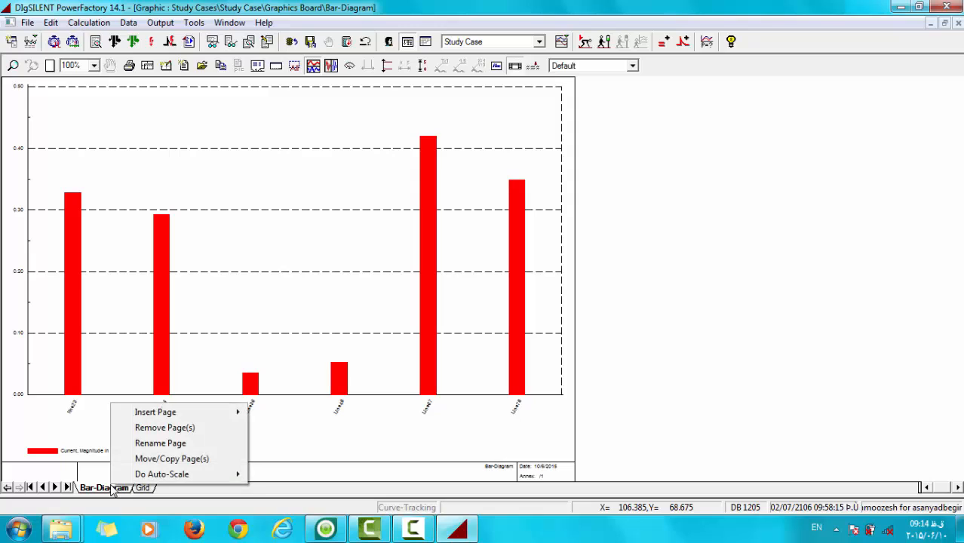
click(186, 428)
click(545, 313)
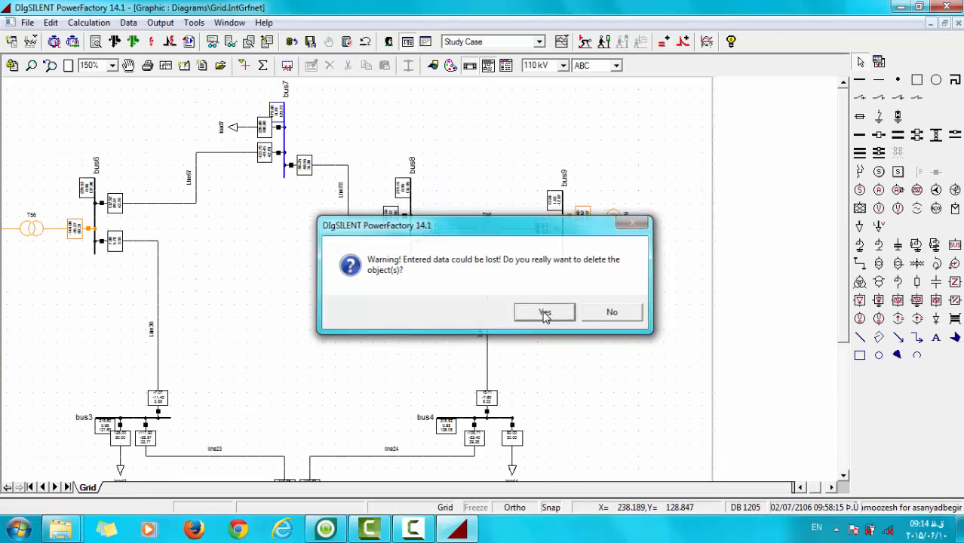
click(545, 313)
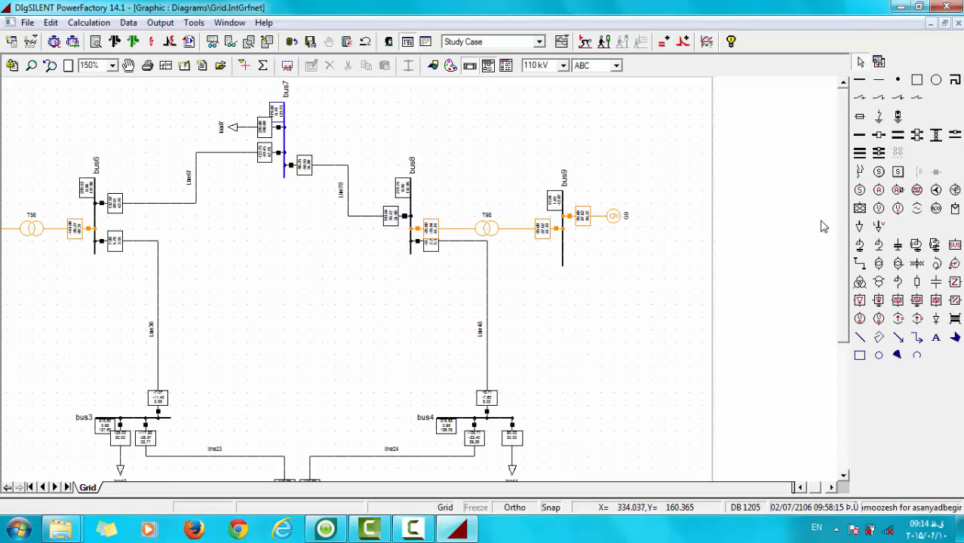
Set the apparent power of synchronous machine type G1 to 300 MVA in the type list's Basic Data, and close the list
drag(843, 241, 846, 278)
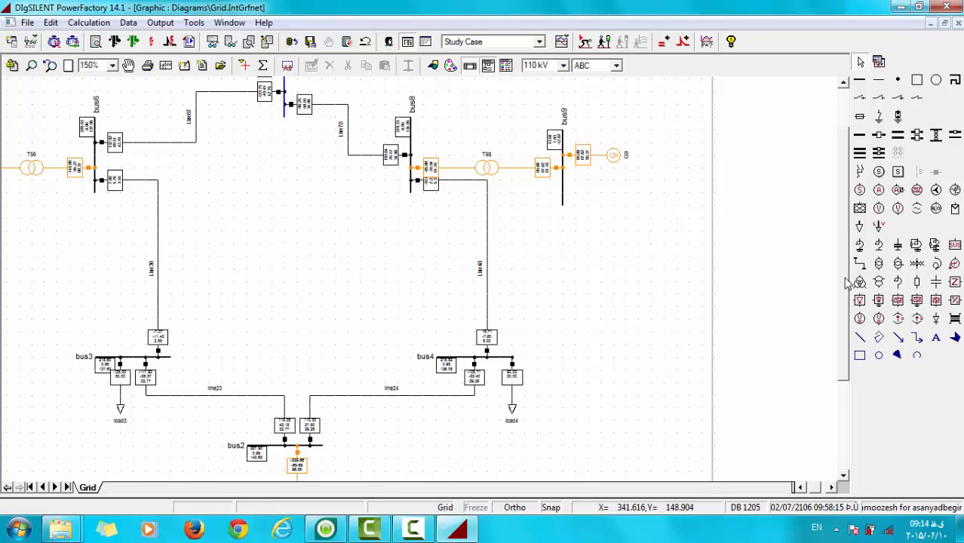
drag(846, 281, 846, 353)
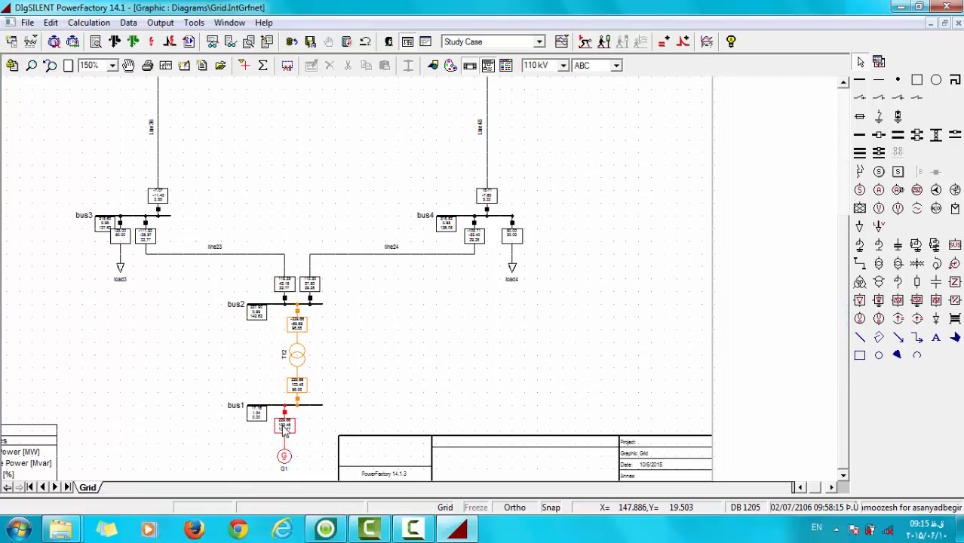
mouse_move(284, 430)
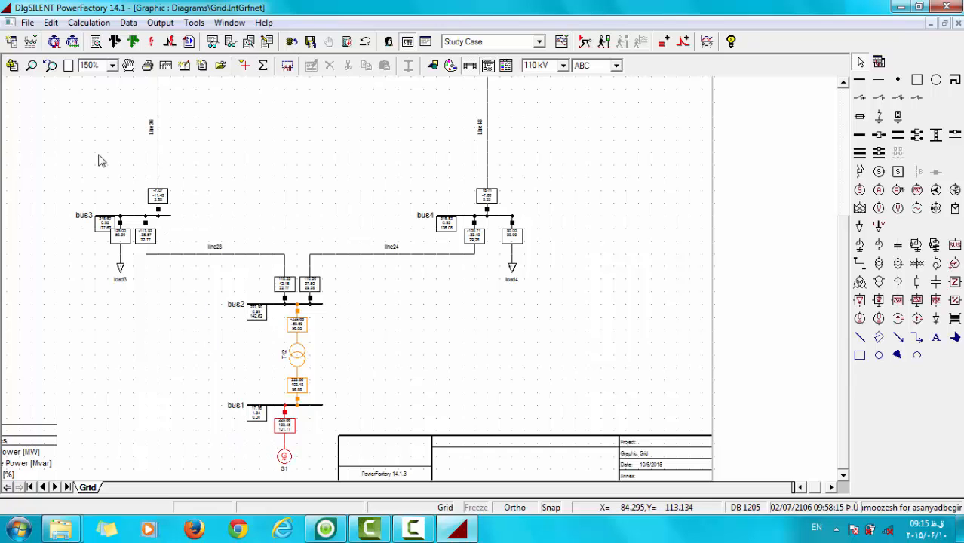
click(33, 42)
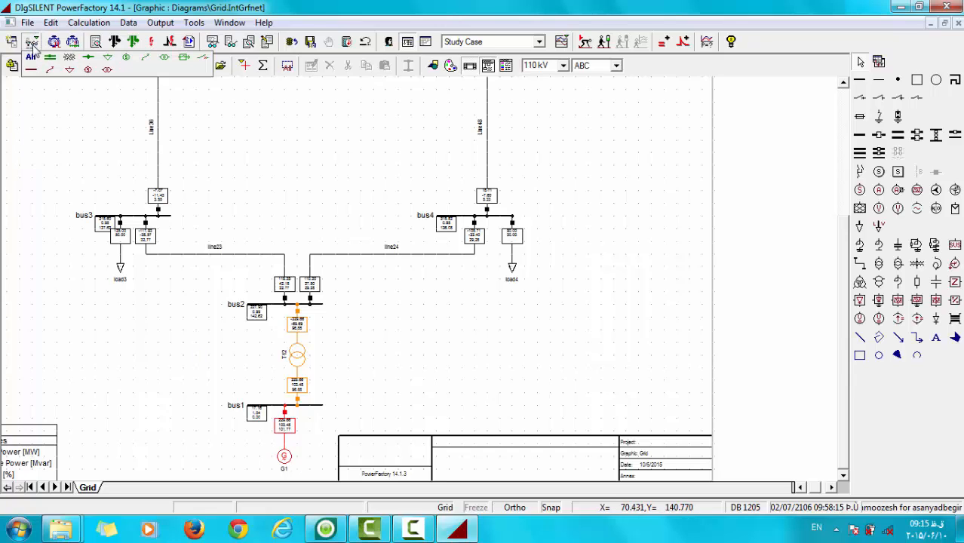
click(89, 72)
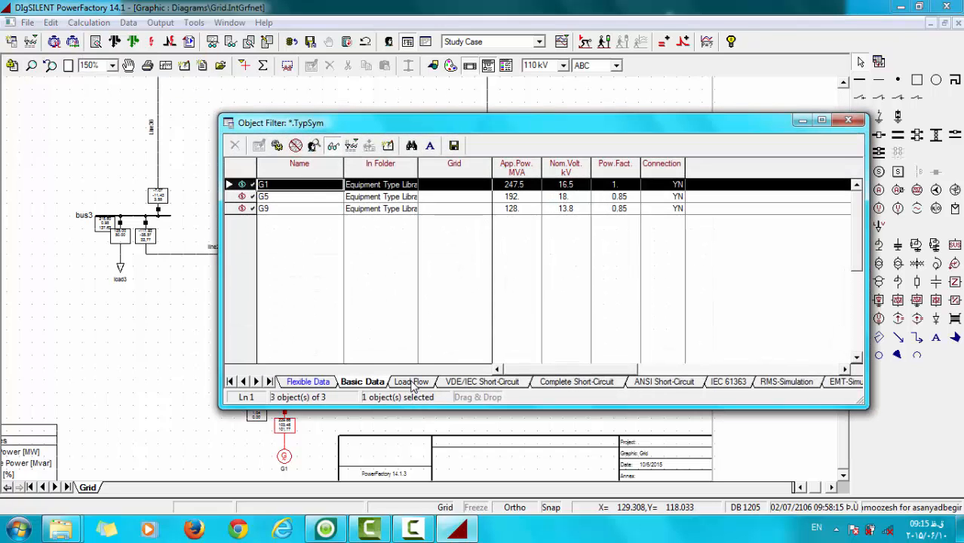
double_click(527, 187)
text(30)
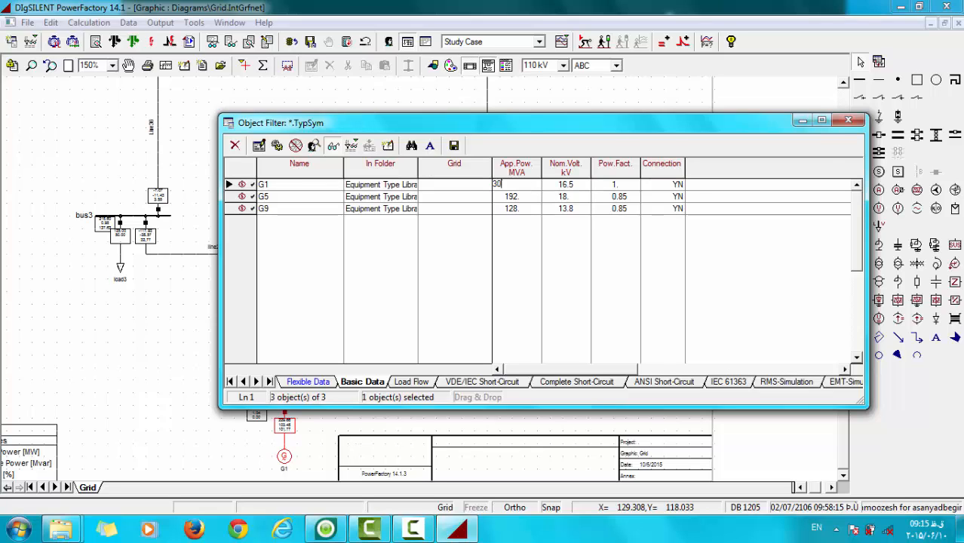
text(0)
key(Return)
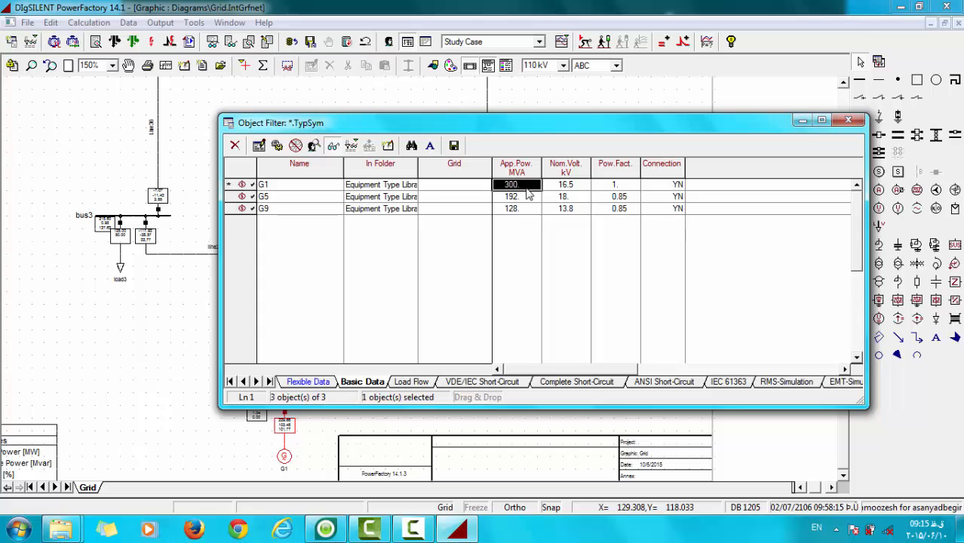
click(848, 120)
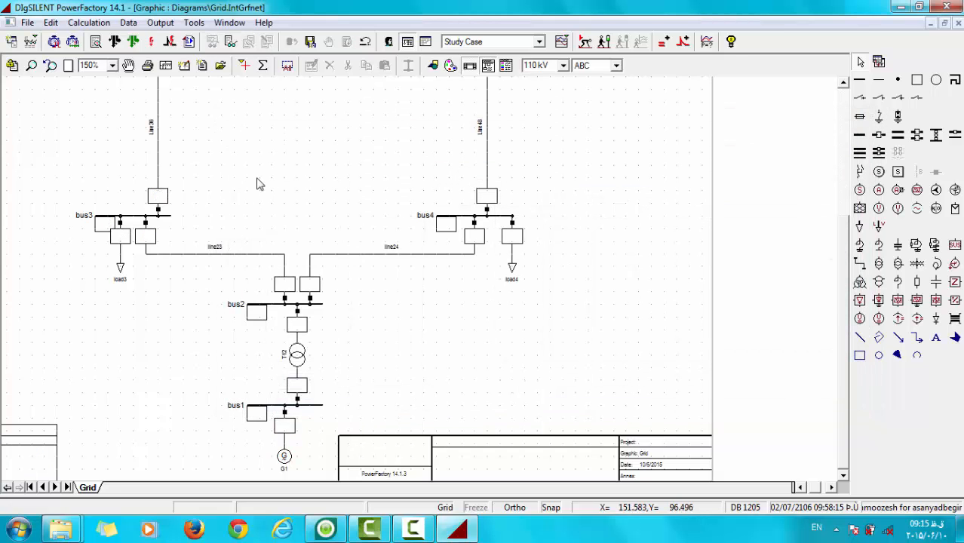
Run a balanced AC load flow and check the voltage and loading colour ranges in the diagram colouring scheme
click(115, 42)
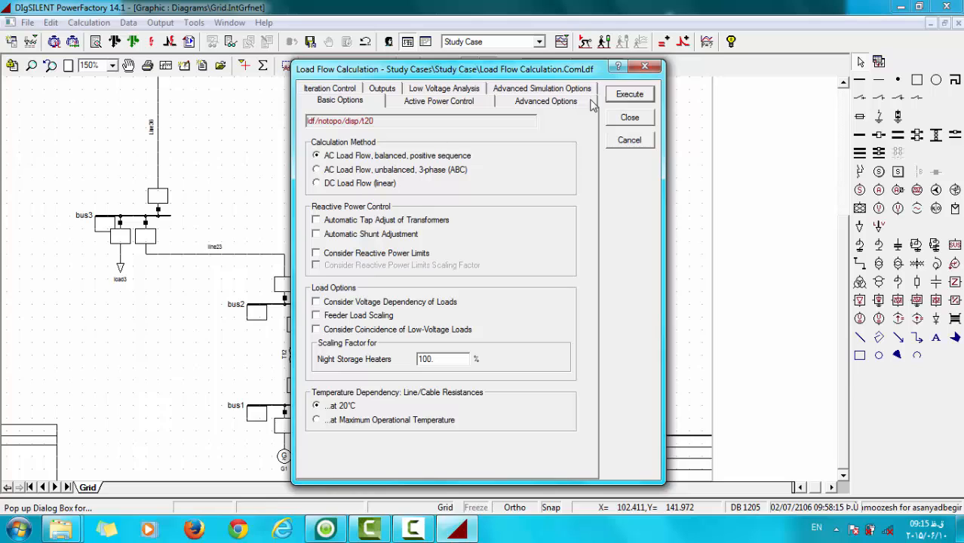
click(631, 93)
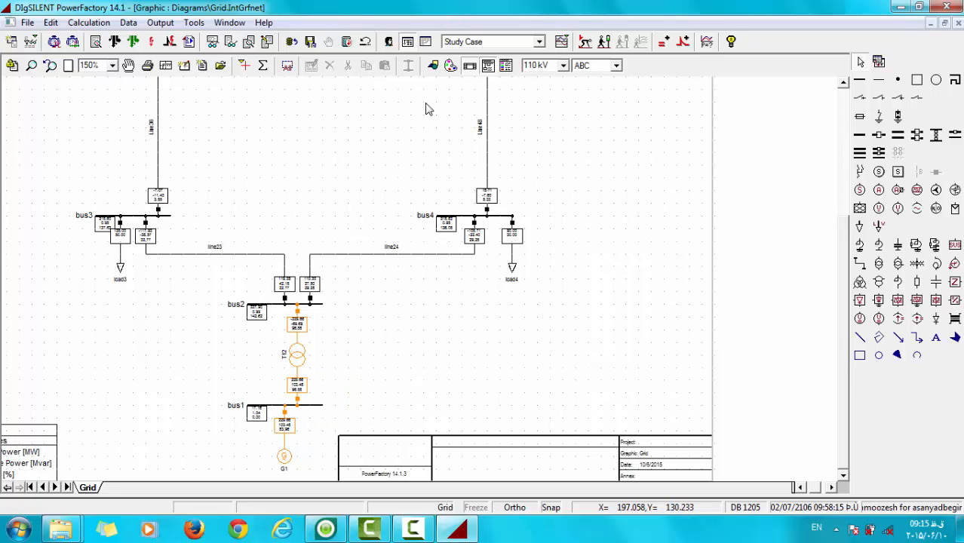
click(451, 66)
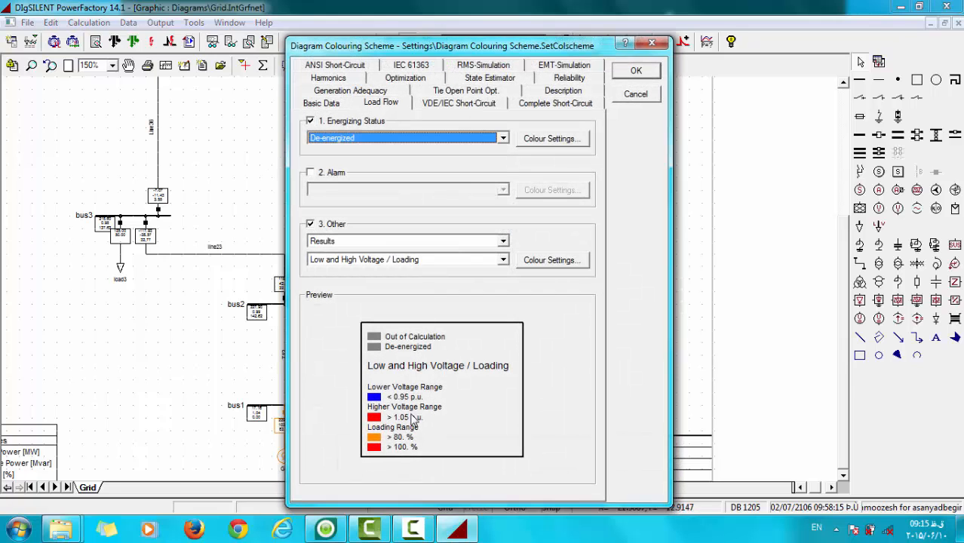
click(636, 72)
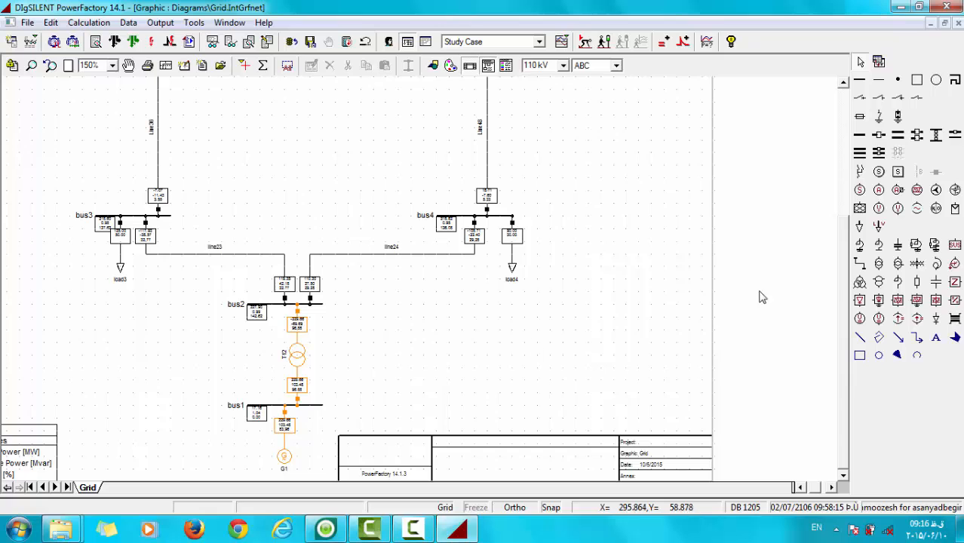
Plot a bar diagram of the voltage magnitude in p.u. (m:u) for all nine buses, bus1 through bus9
drag(843, 287, 839, 170)
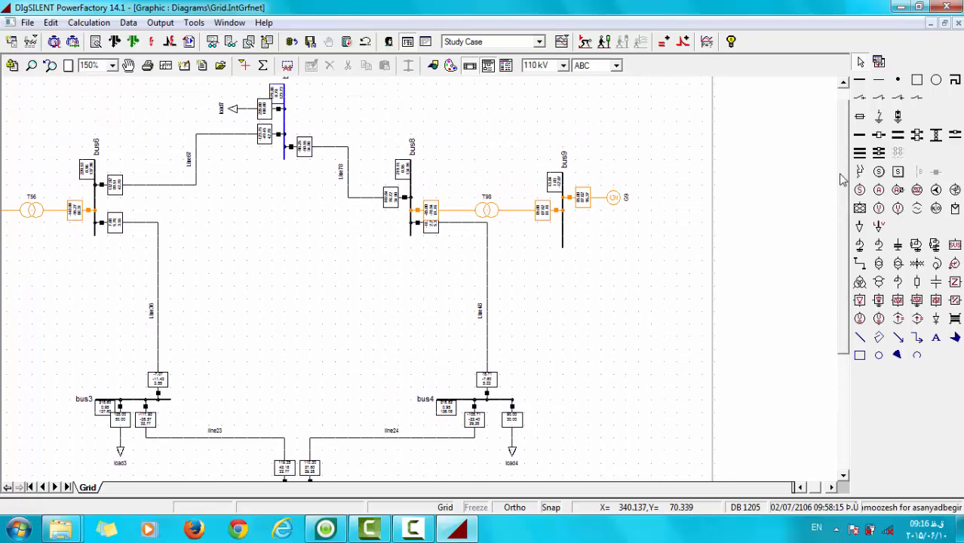
click(563, 234)
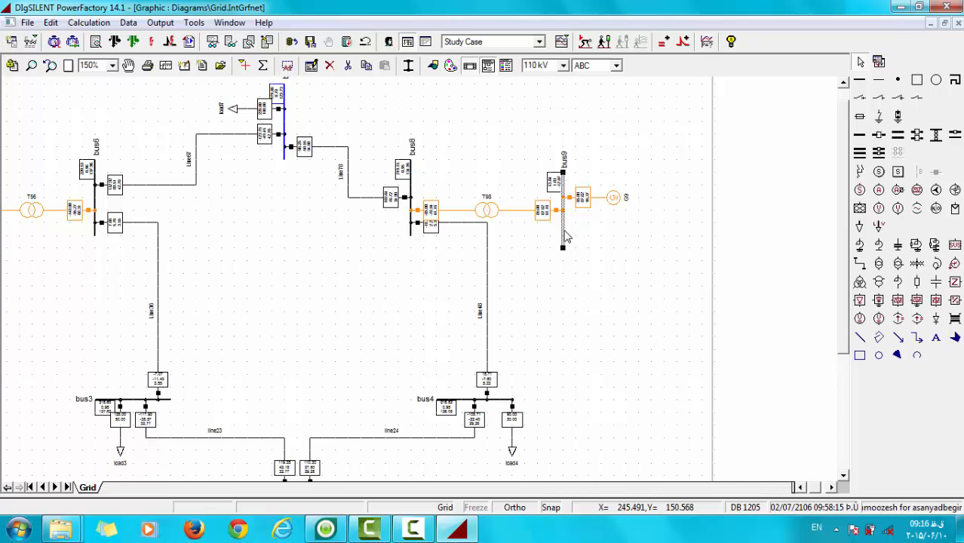
ctrl+click(411, 230)
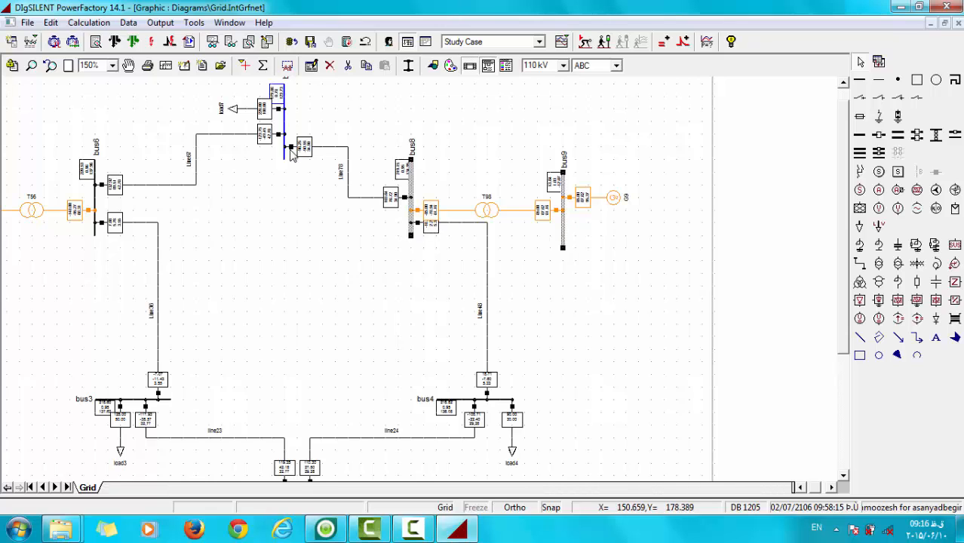
ctrl+click(284, 154)
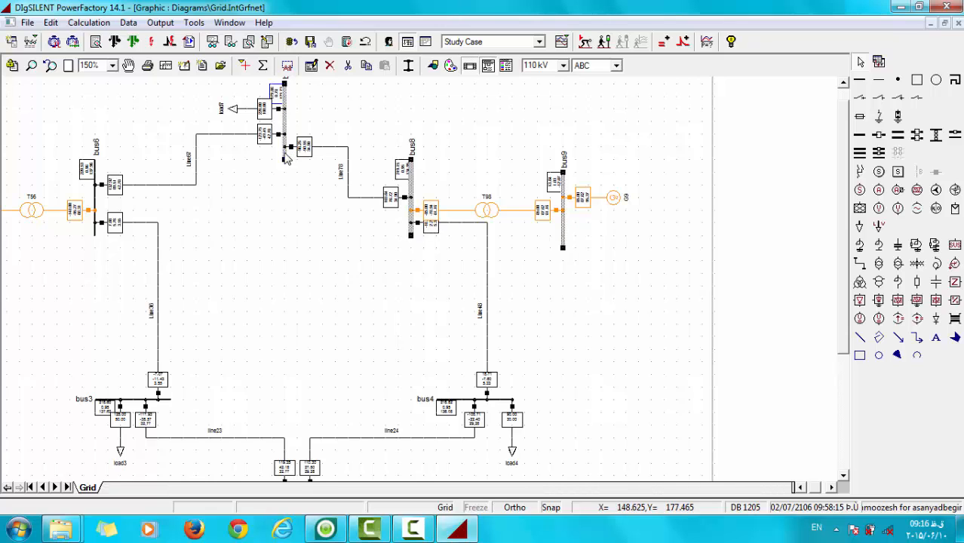
ctrl+click(95, 200)
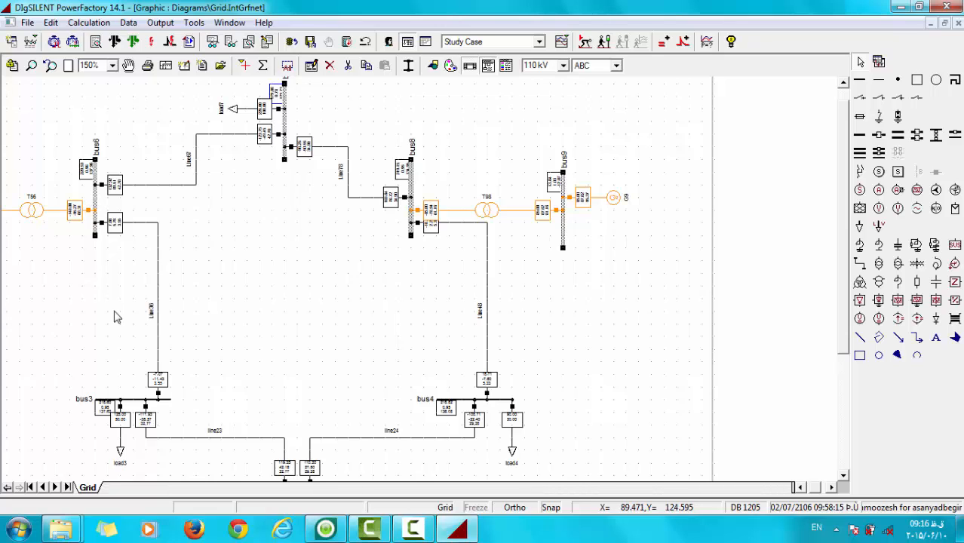
ctrl+click(133, 401)
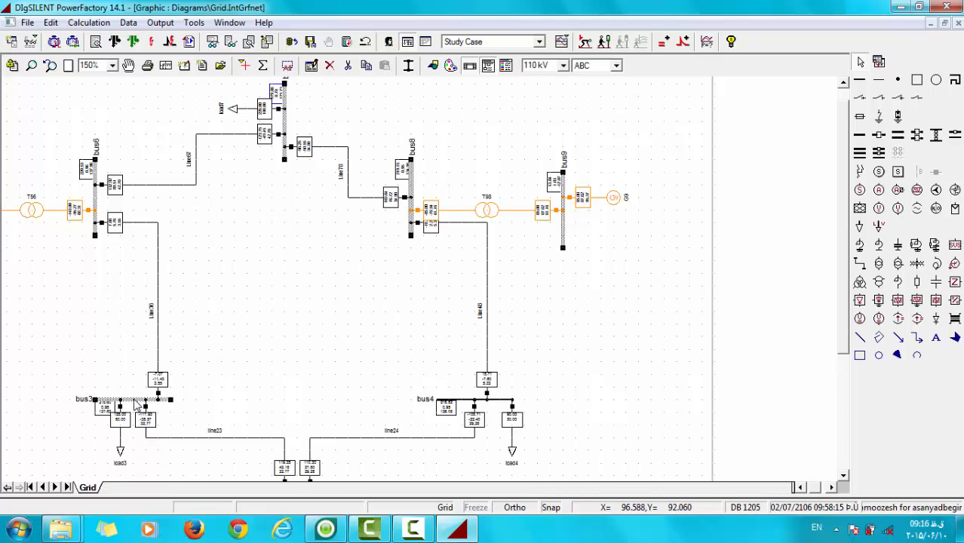
ctrl+click(468, 403)
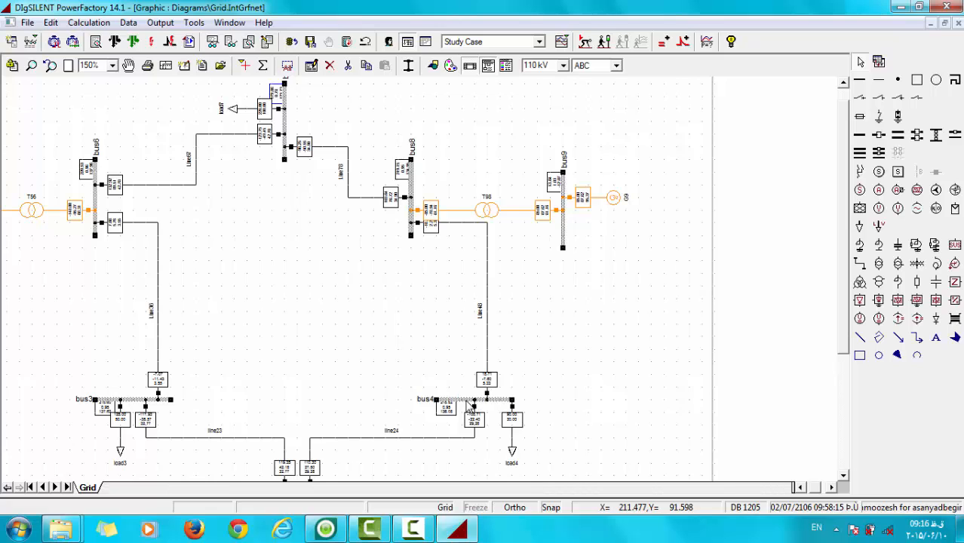
click(808, 487)
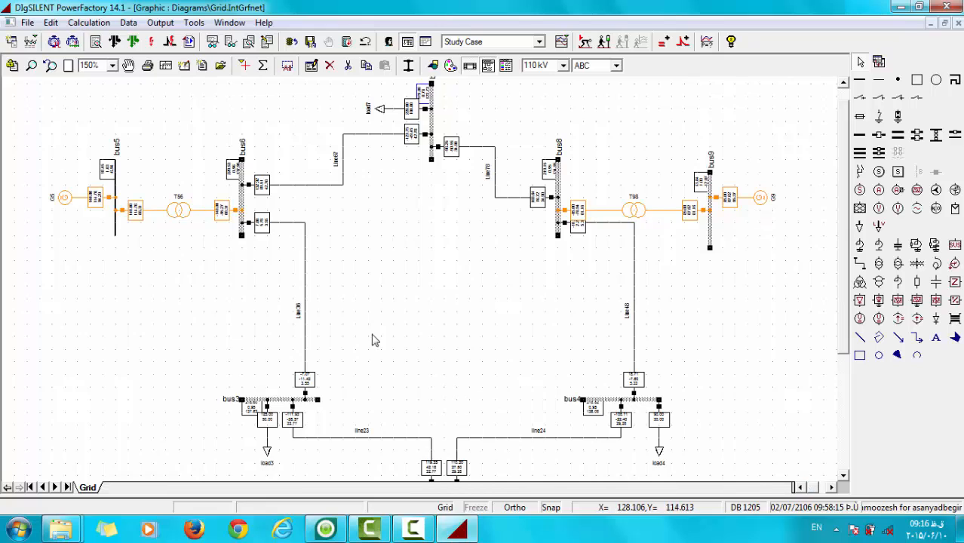
ctrl+click(115, 227)
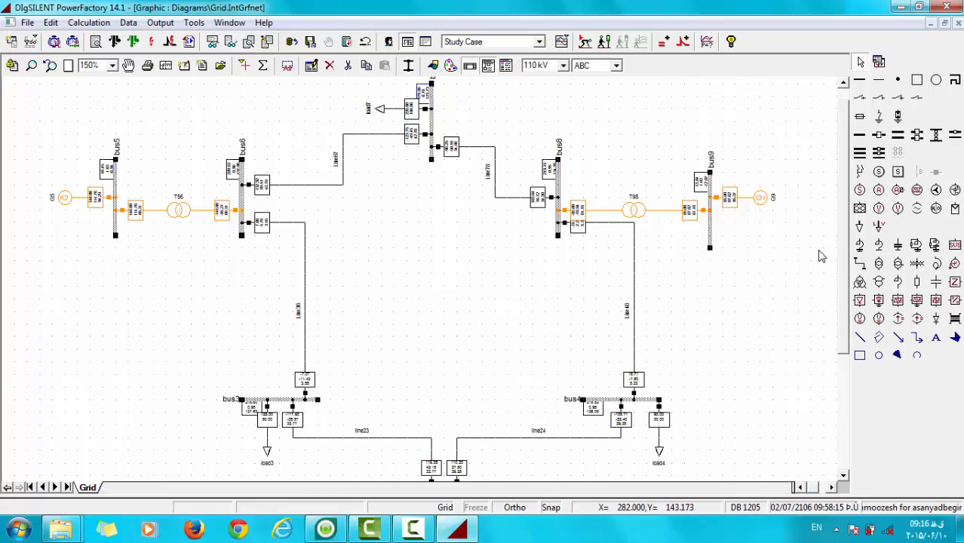
drag(842, 250, 847, 336)
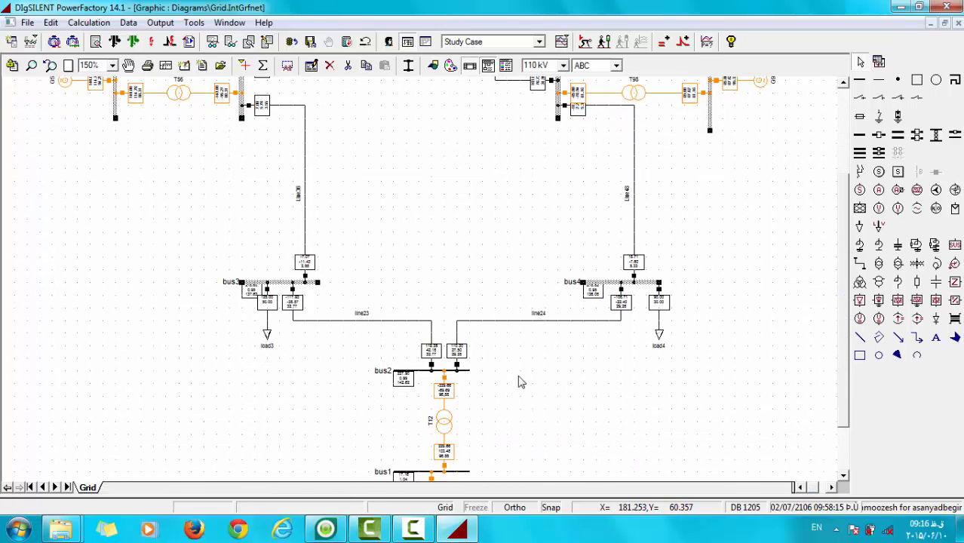
ctrl+click(465, 370)
ctrl+click(465, 472)
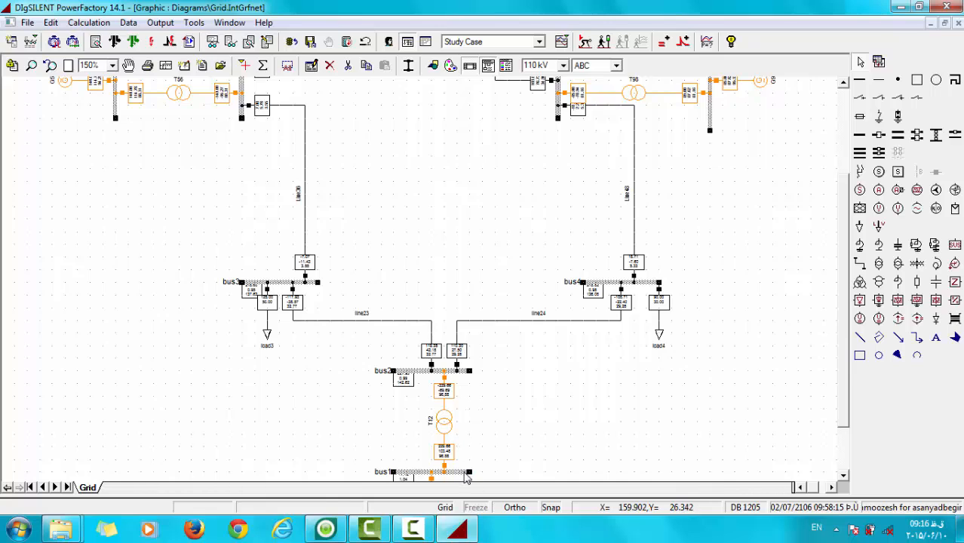
right_click(412, 376)
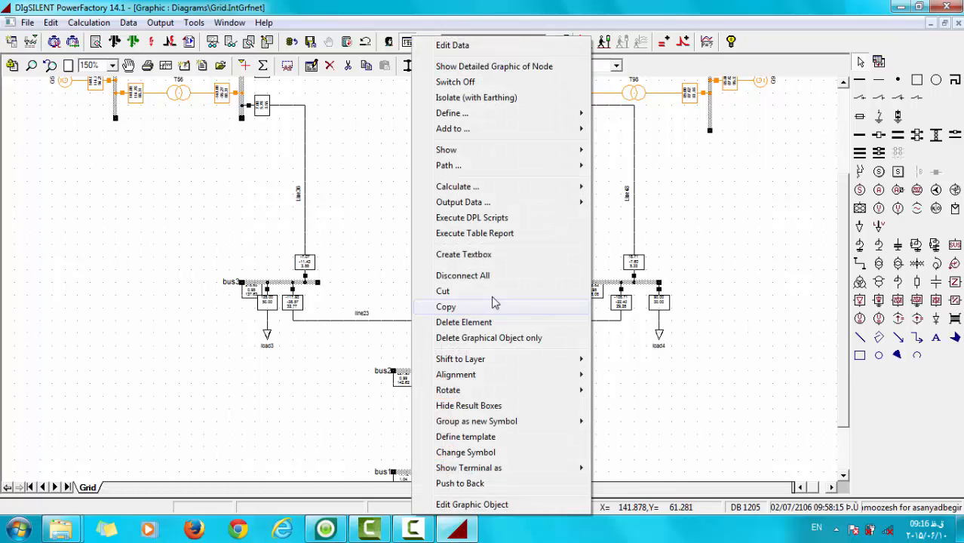
mouse_move(564, 154)
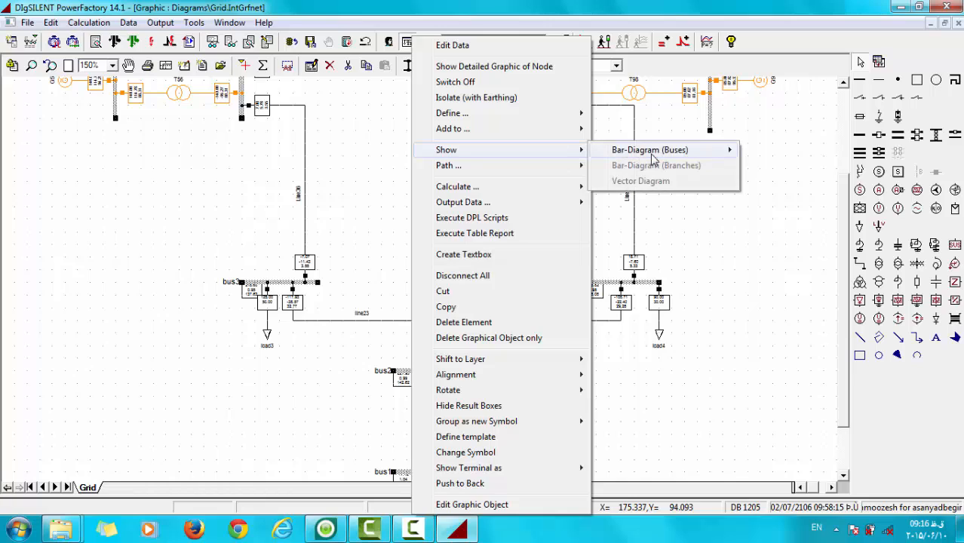
mouse_move(664, 154)
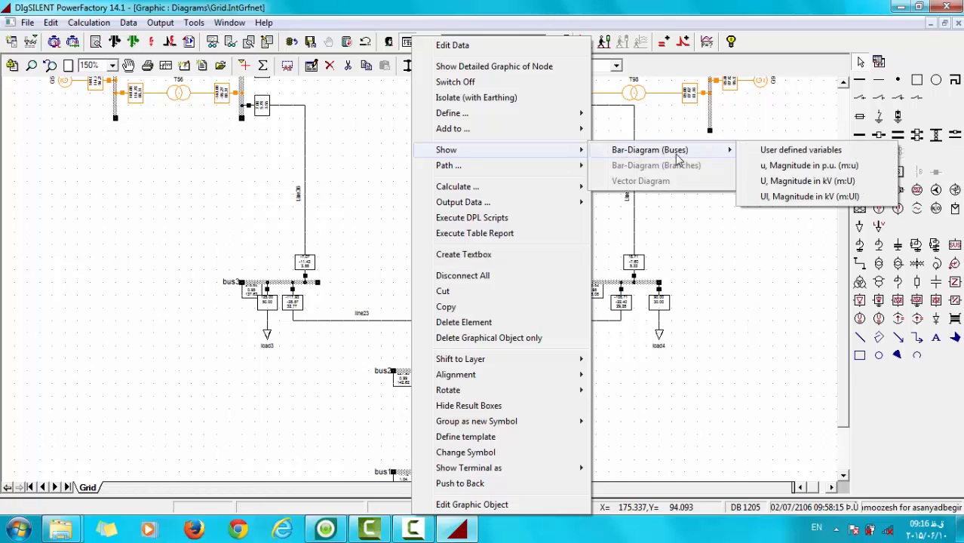
click(796, 167)
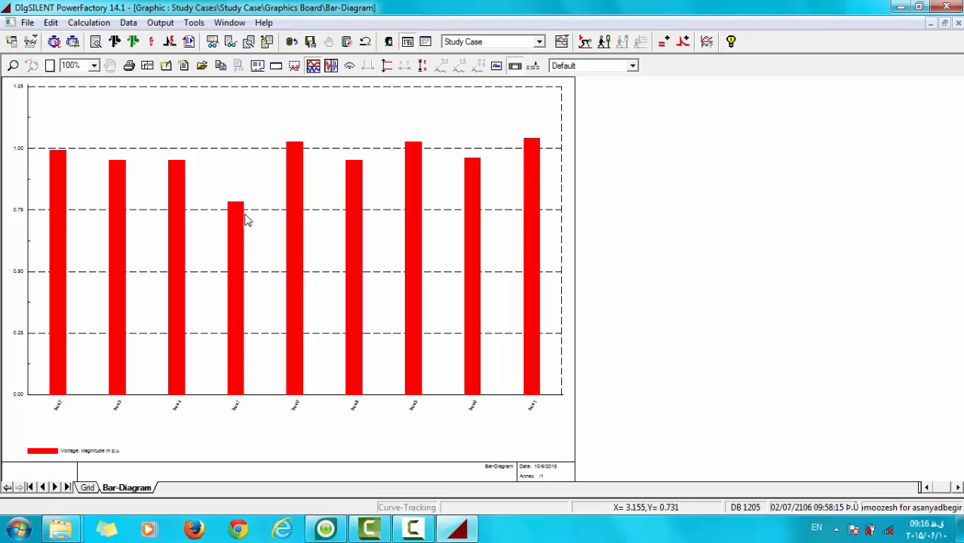
mouse_move(238, 216)
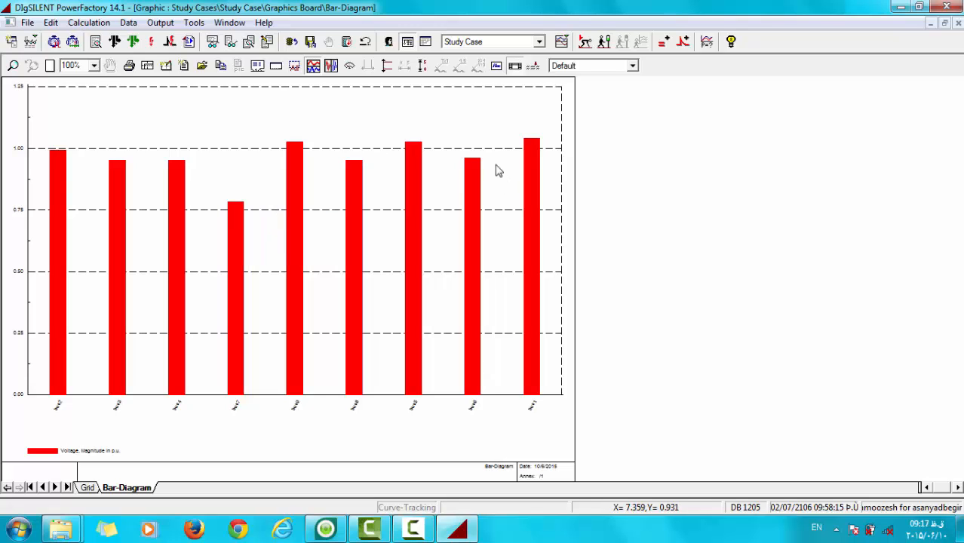
Return to the Grid page and check the result box at the bus6 end of Line36
click(88, 488)
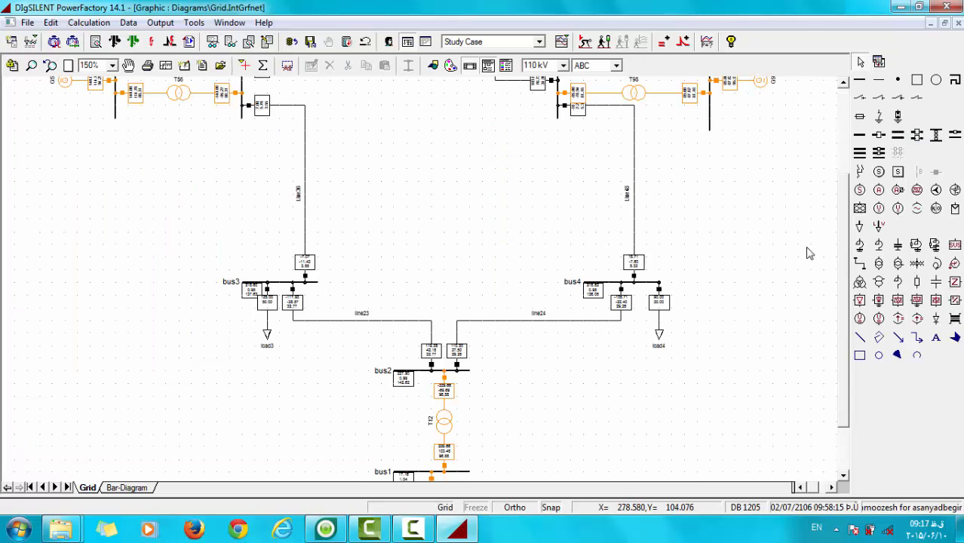
scroll(793, 261, up, 5)
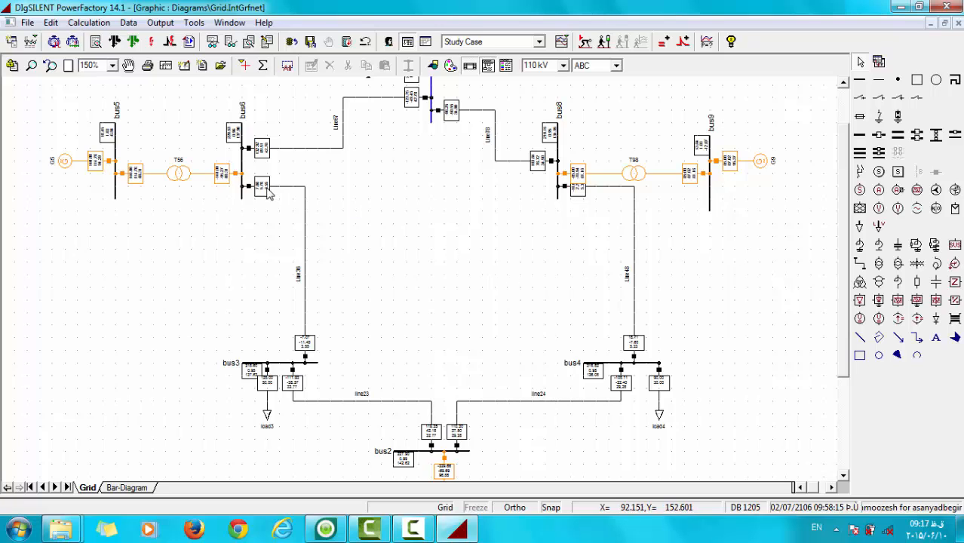
mouse_move(264, 193)
Hide the Results layer in the Grid diagram's graphic layer settings
right_click(439, 241)
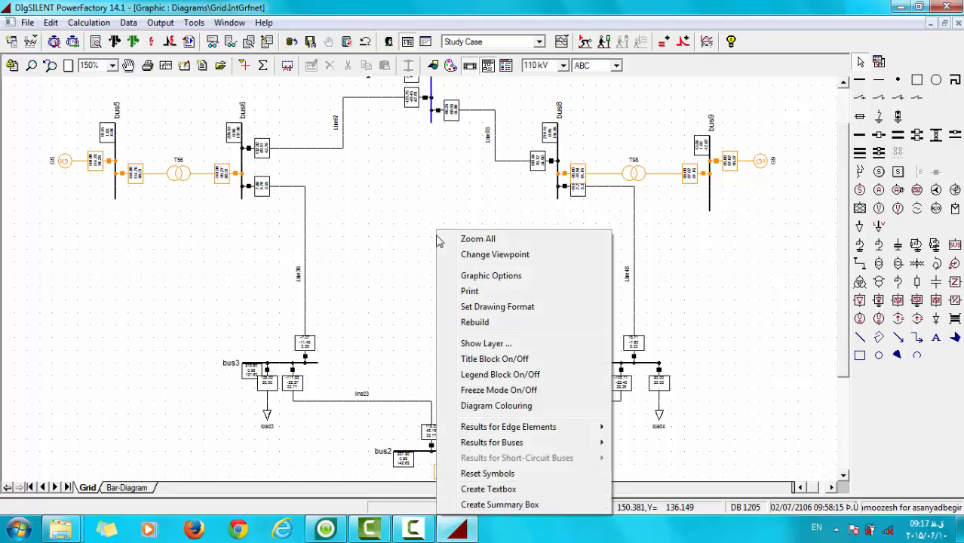
click(485, 344)
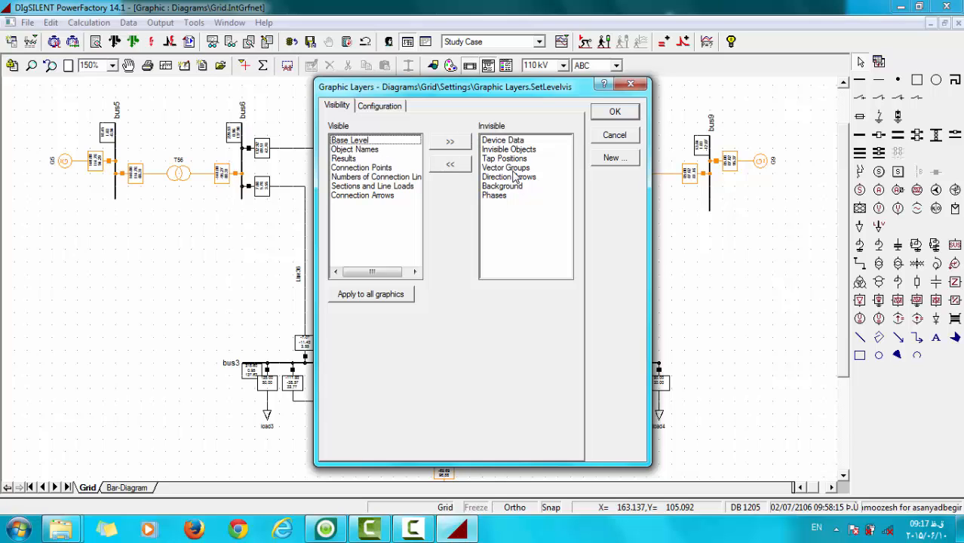
click(352, 159)
click(453, 144)
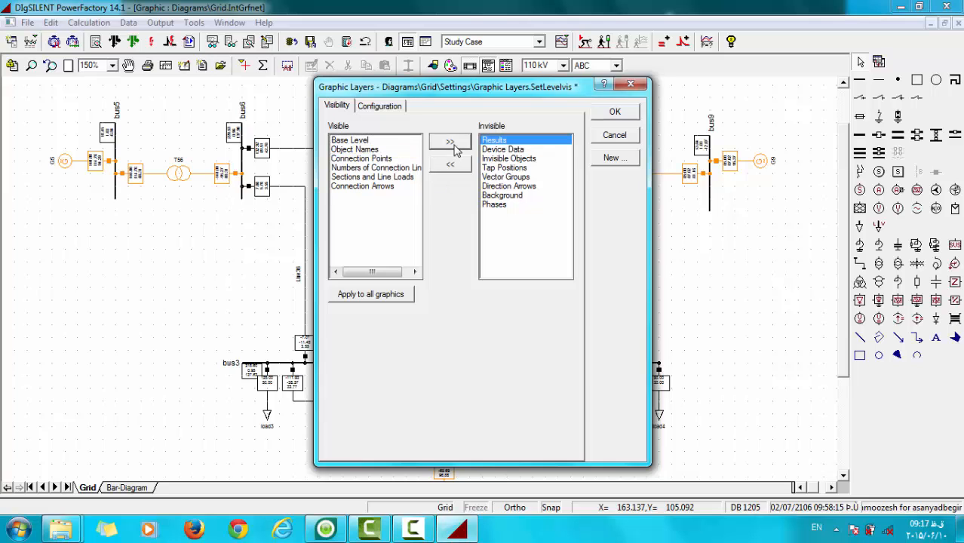
click(613, 112)
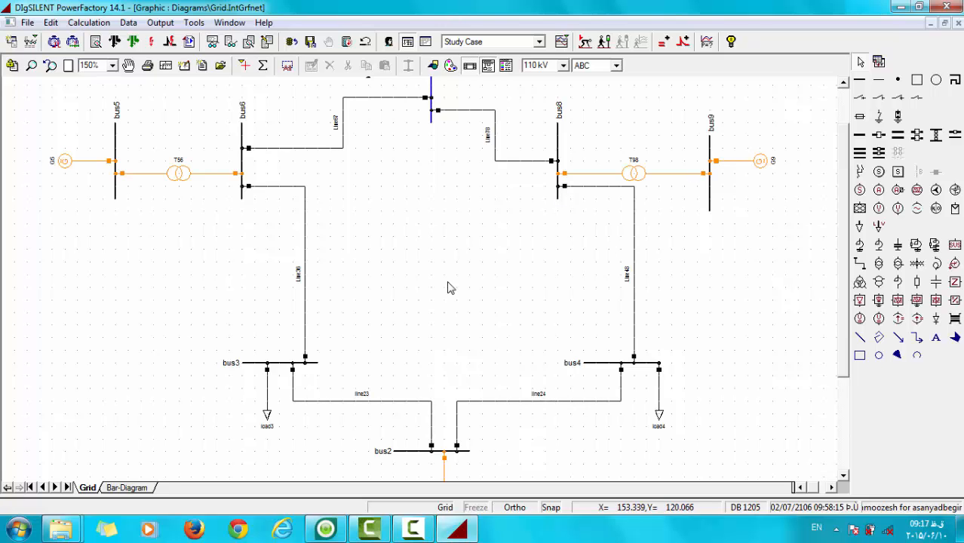
Make the Results, Phases and Direction Arrows layers visible in the Grid diagram
mouse_move(844, 357)
mouse_down()
mouse_move(844, 303)
mouse_move(848, 417)
mouse_move(843, 360)
mouse_up()
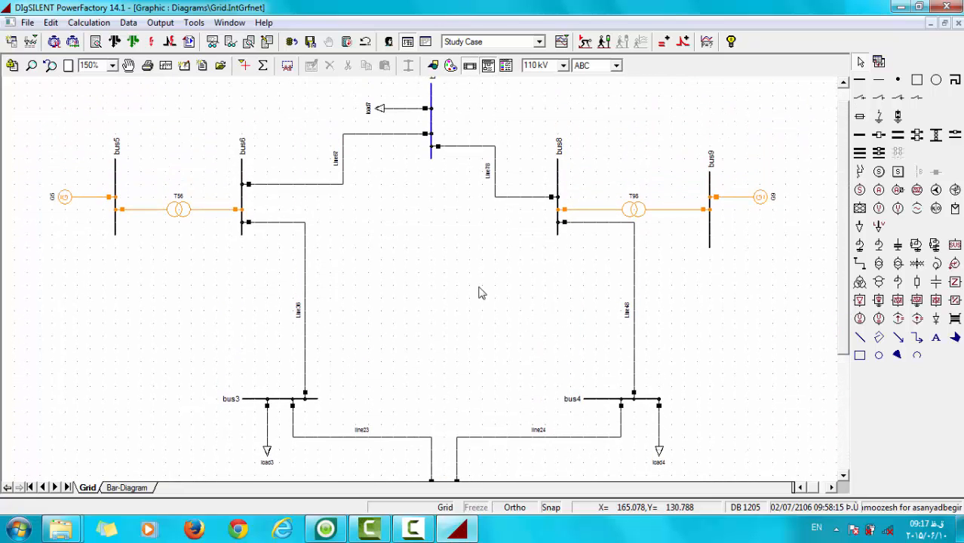
right_click(414, 274)
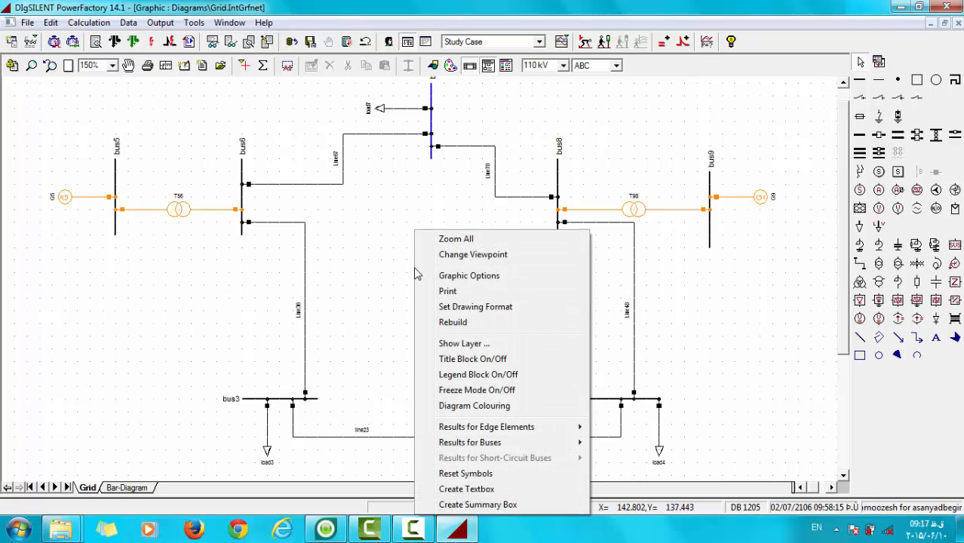
click(451, 345)
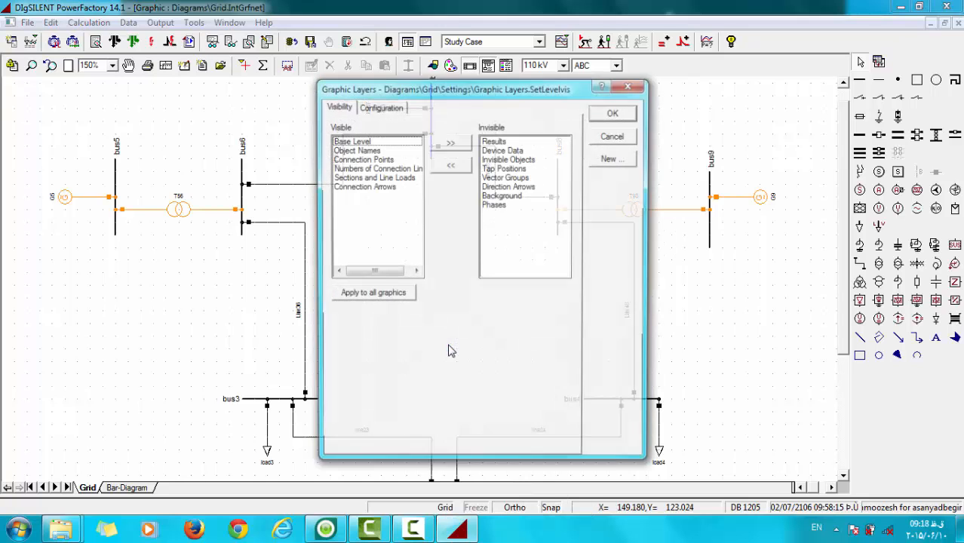
click(495, 141)
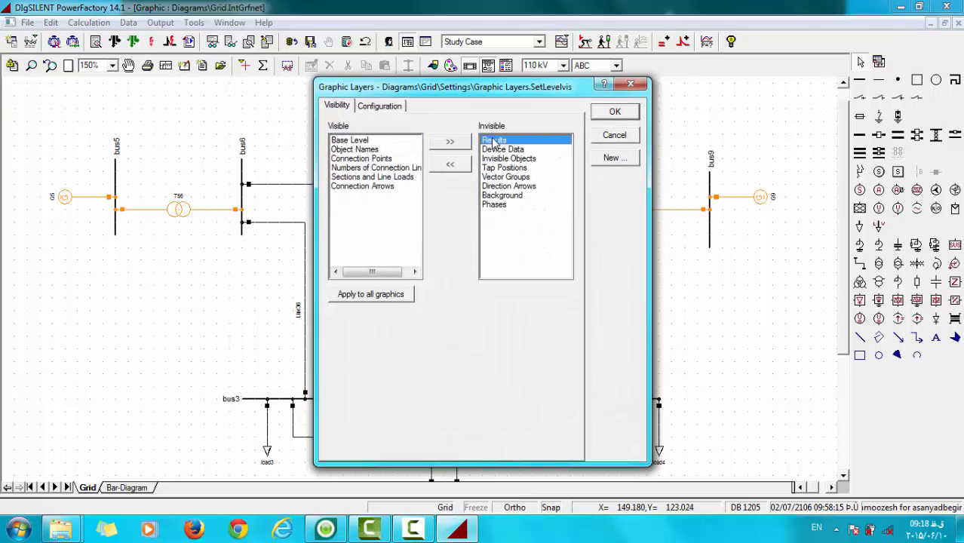
click(458, 169)
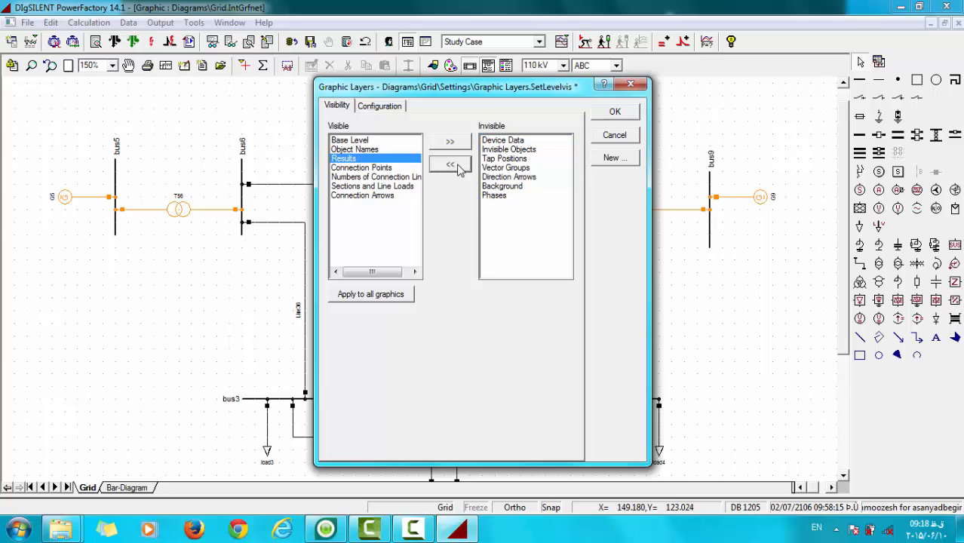
click(500, 197)
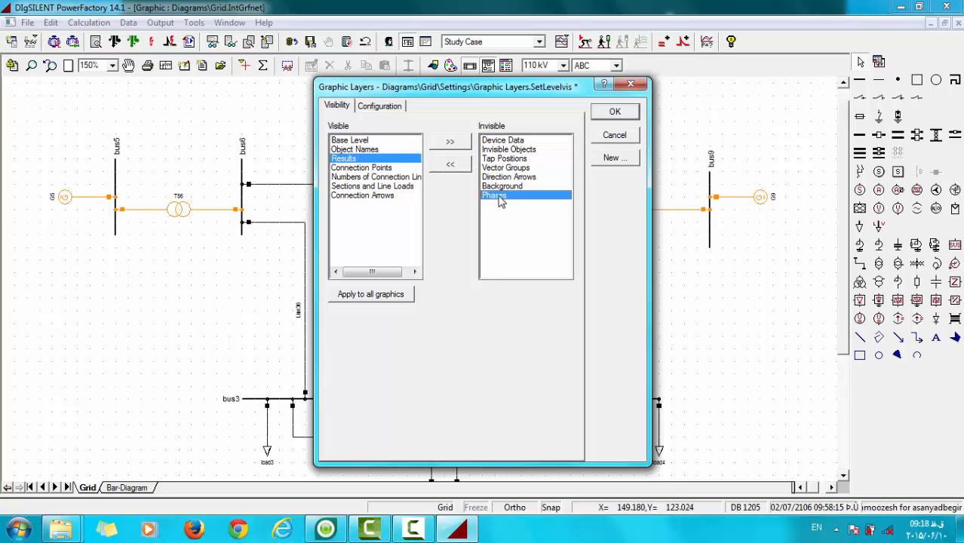
click(450, 167)
click(498, 178)
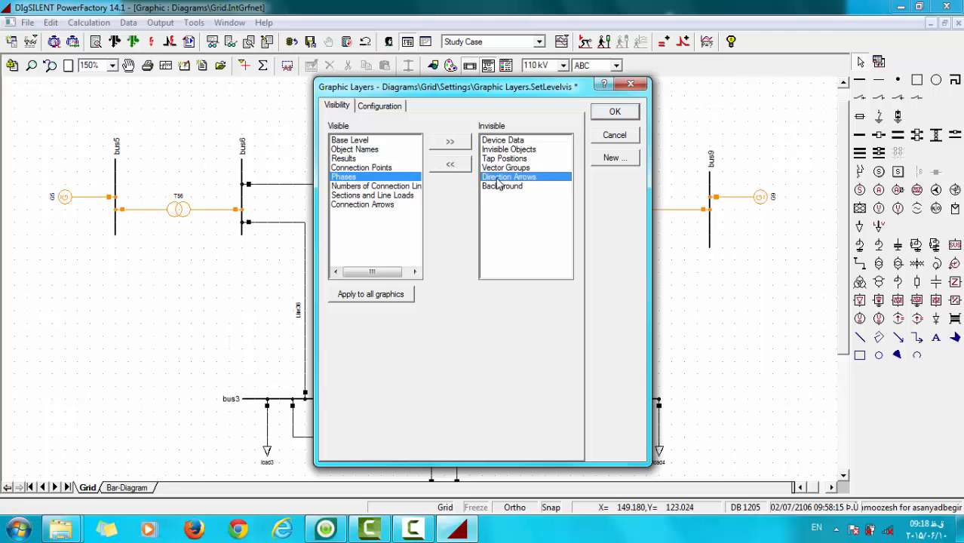
click(464, 168)
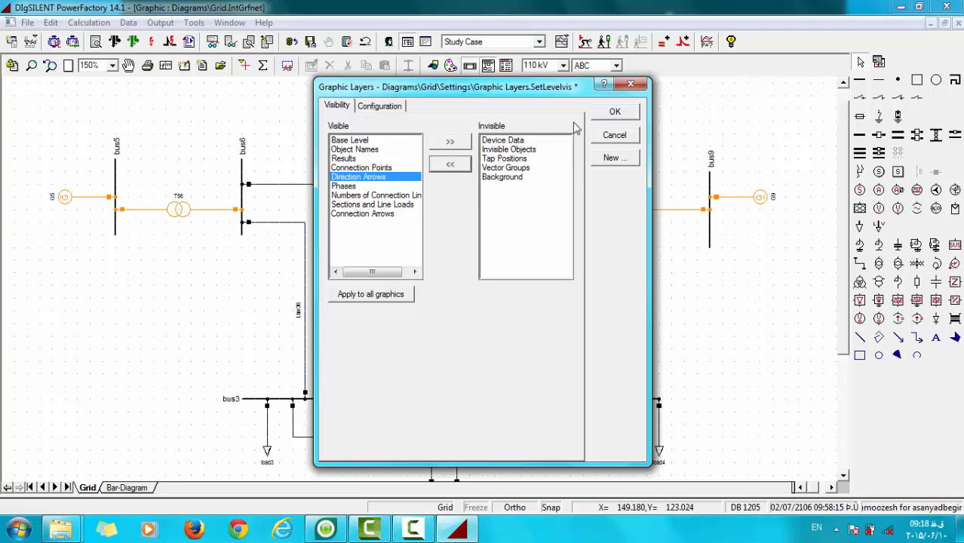
click(616, 112)
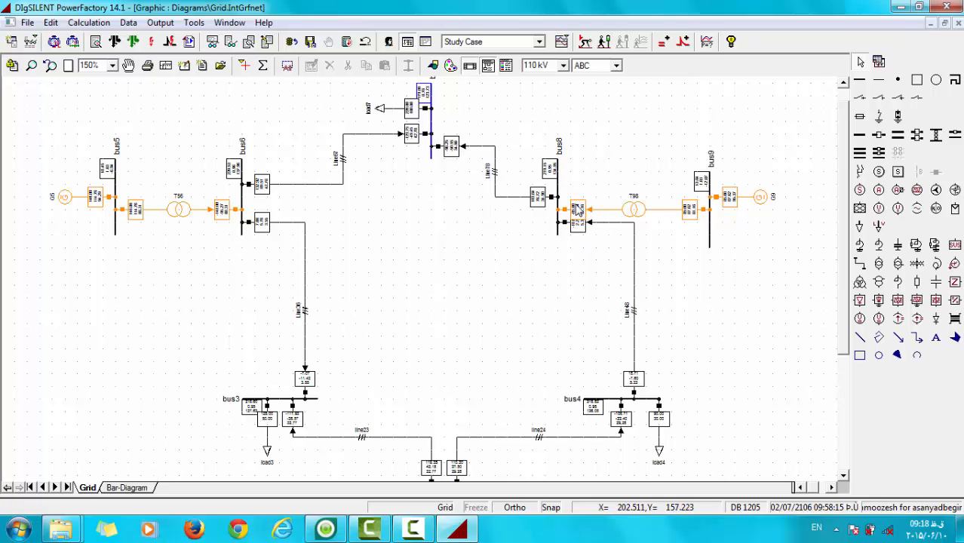
Examine the power flow direction arrows on the lines and transformers across the grid, from bus2 up to load7 at bus7
mouse_move(222, 214)
drag(843, 236, 846, 273)
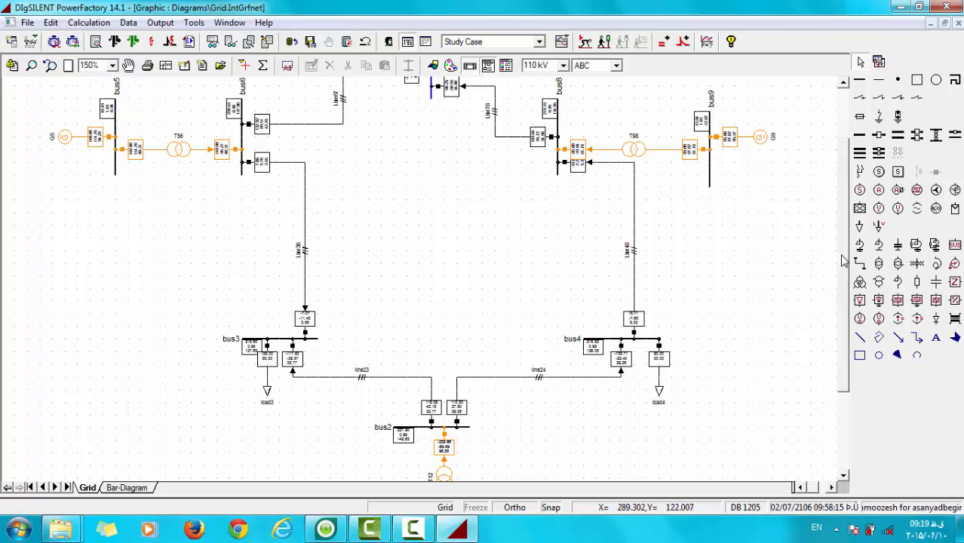
drag(843, 258, 844, 255)
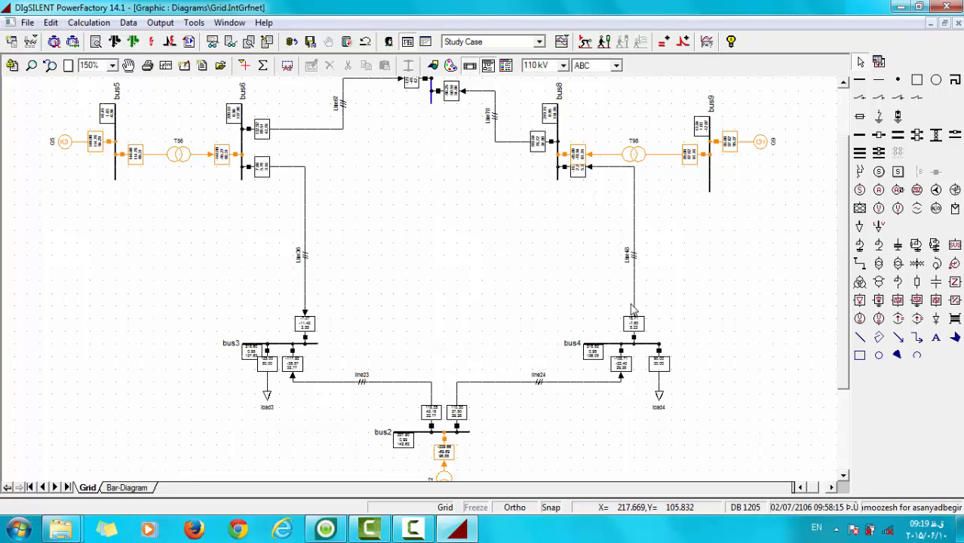
drag(842, 293, 841, 265)
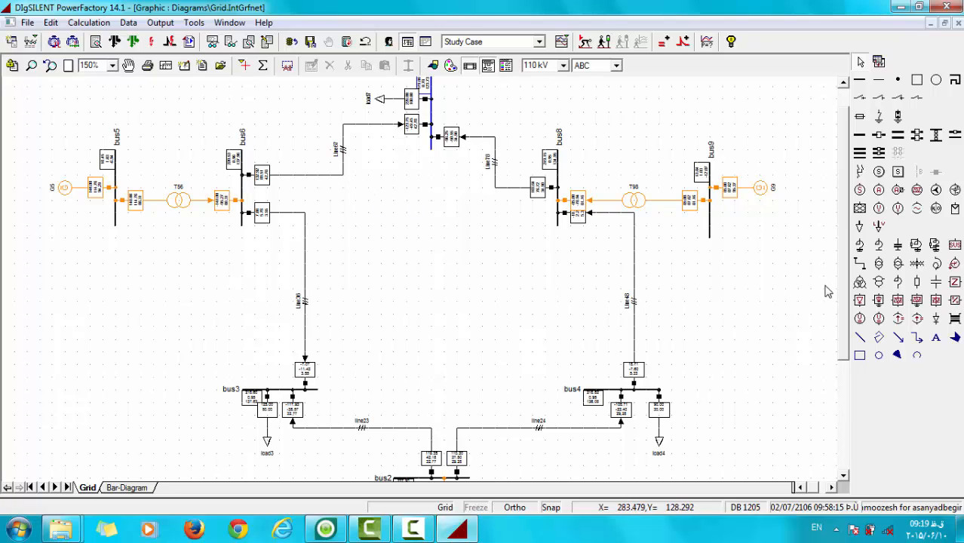
scroll(837, 266, up, 1)
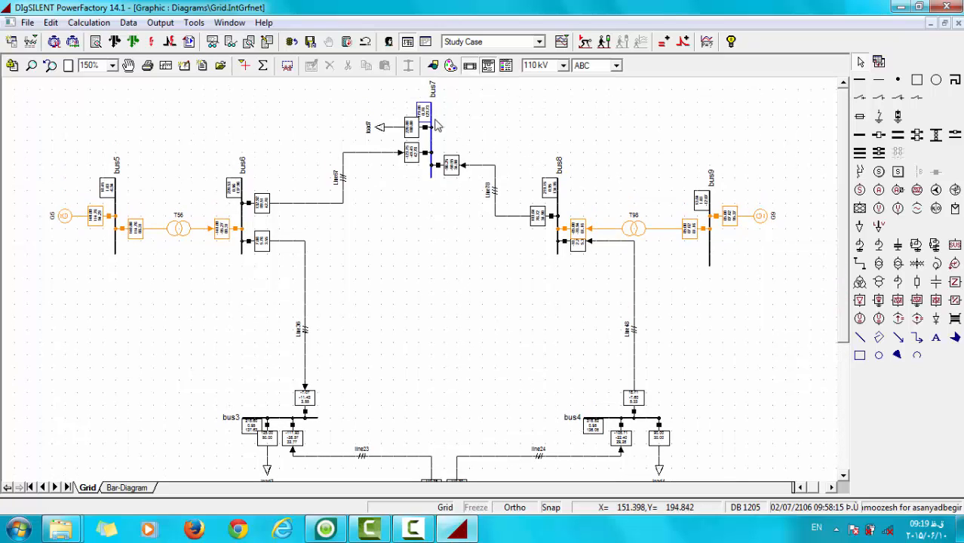
Examine the power flow and load results at bus7, bus3 and bus4 in the Grid diagram
mouse_move(431, 121)
mouse_move(277, 441)
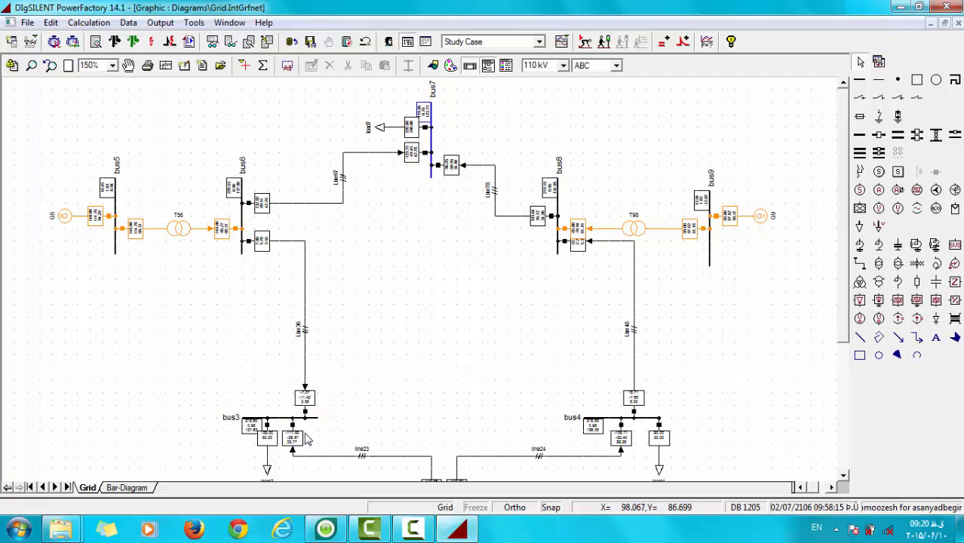
mouse_move(624, 441)
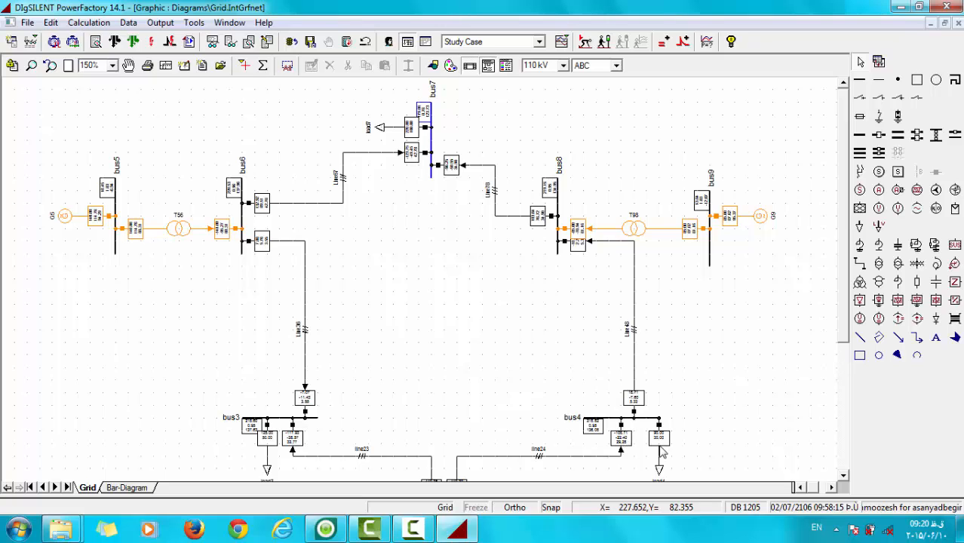
mouse_move(661, 450)
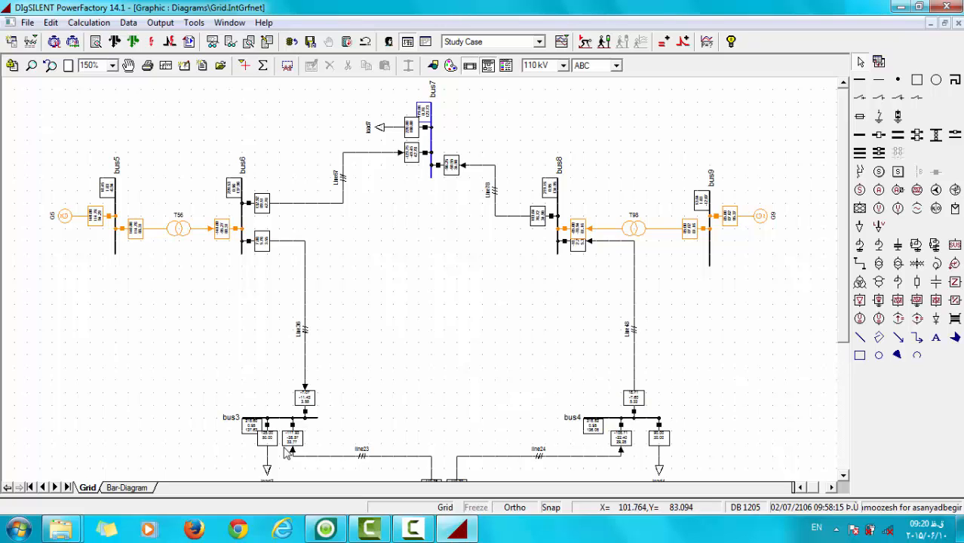
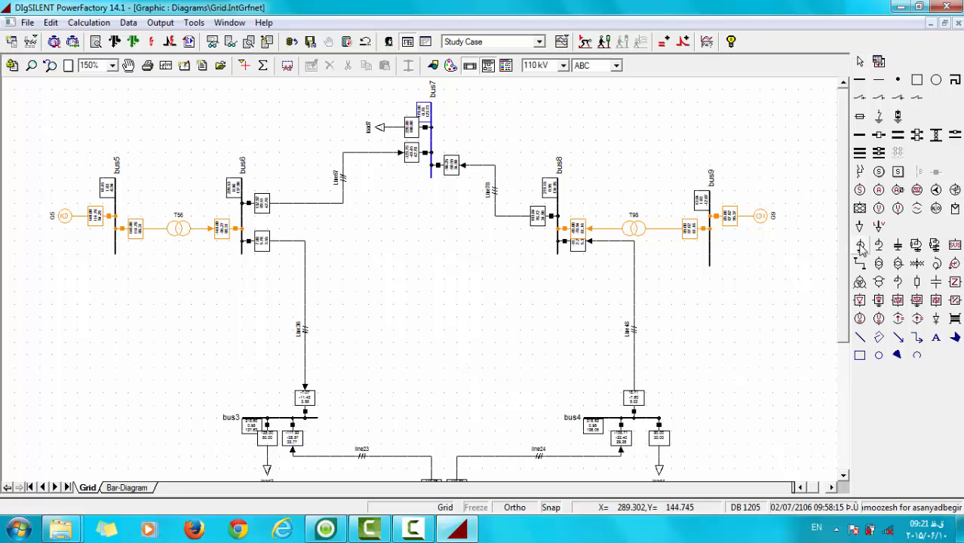
Add a Shunt/Filter element to the upper part of bus7, above load7
click(861, 247)
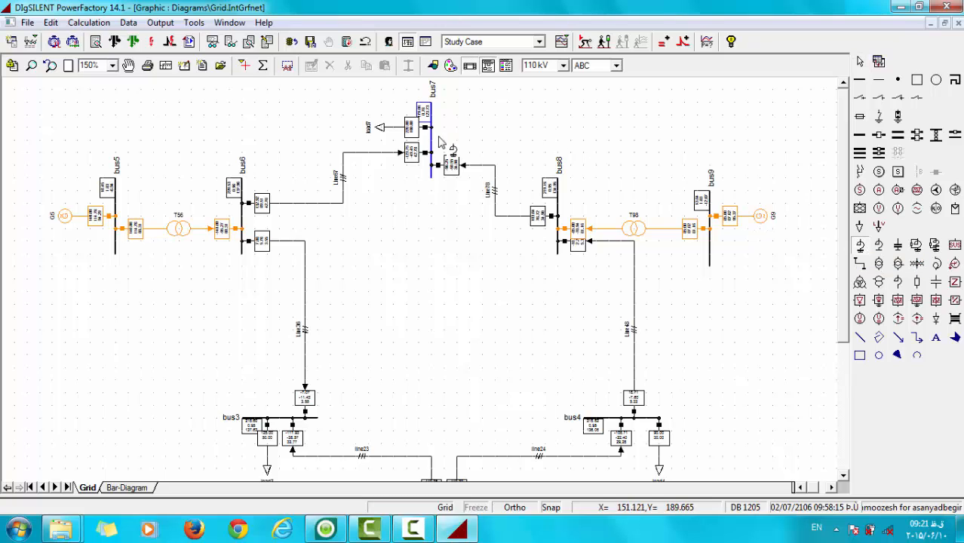
click(433, 113)
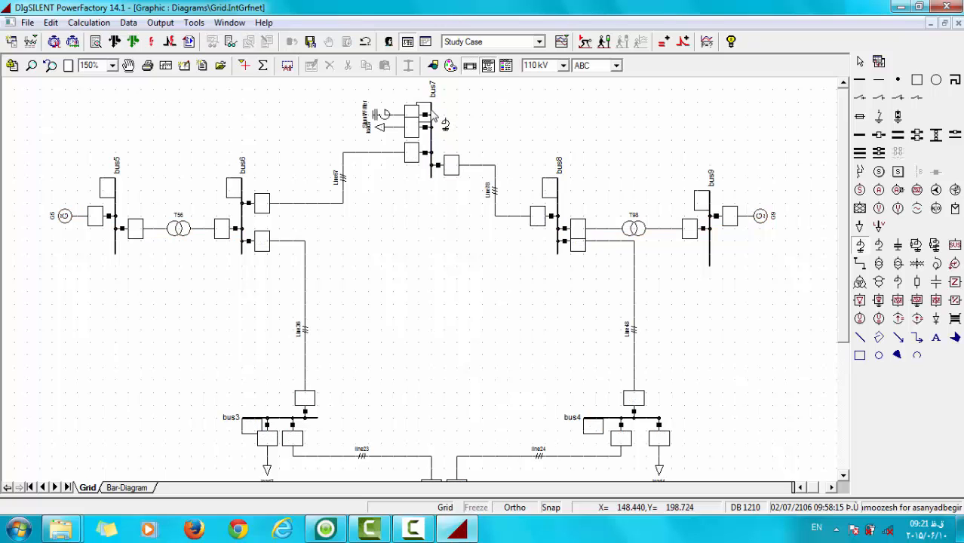
key(Escape)
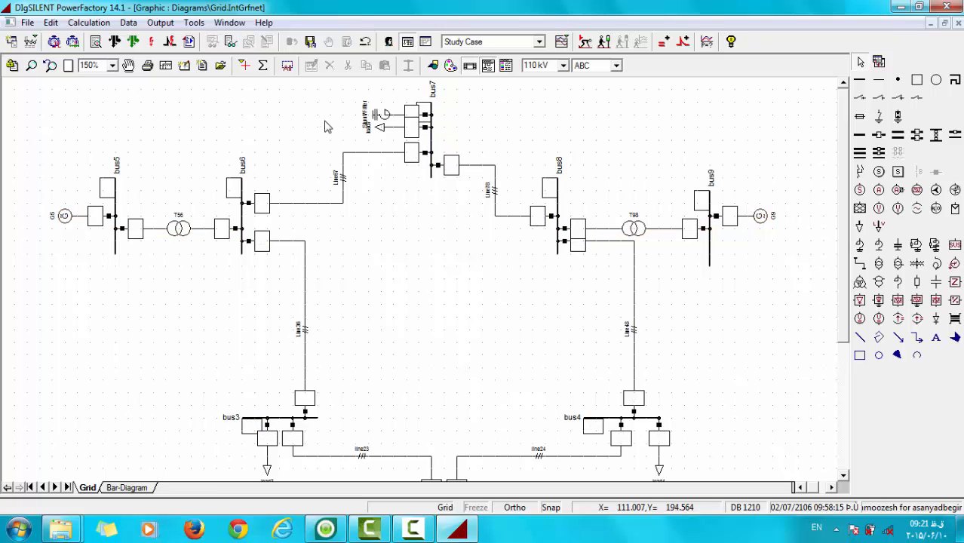
Open the properties of the new shunt at bus7 and set its shunt type to C
double_click(381, 113)
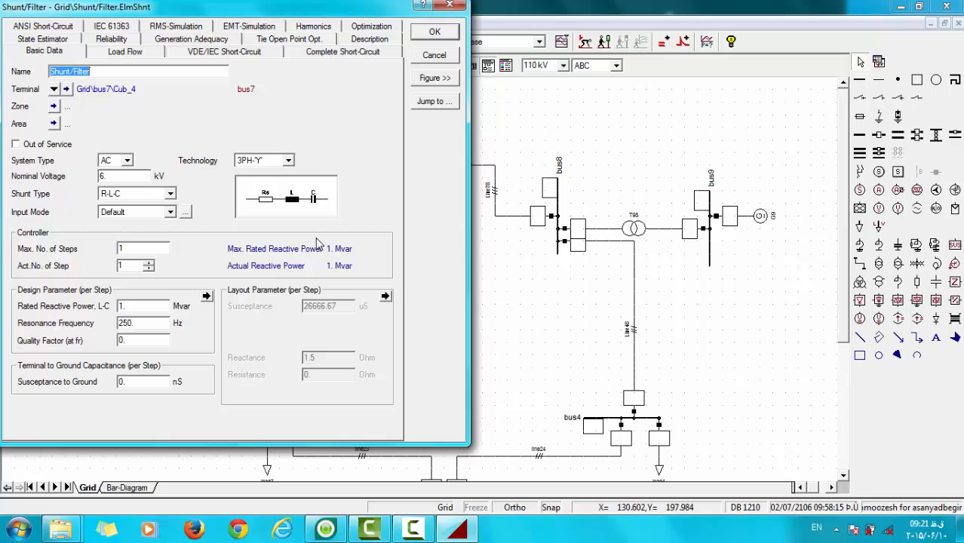
drag(335, 8, 662, 41)
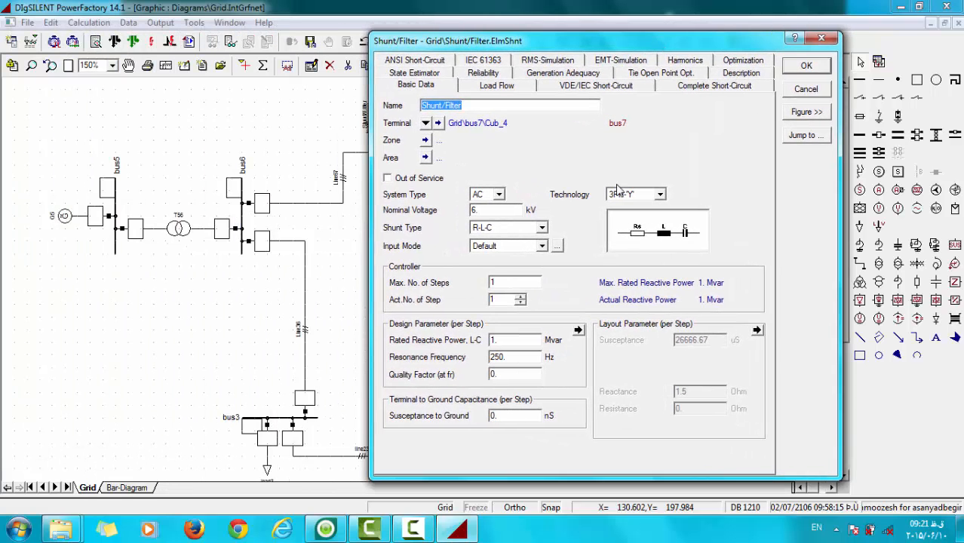
click(542, 228)
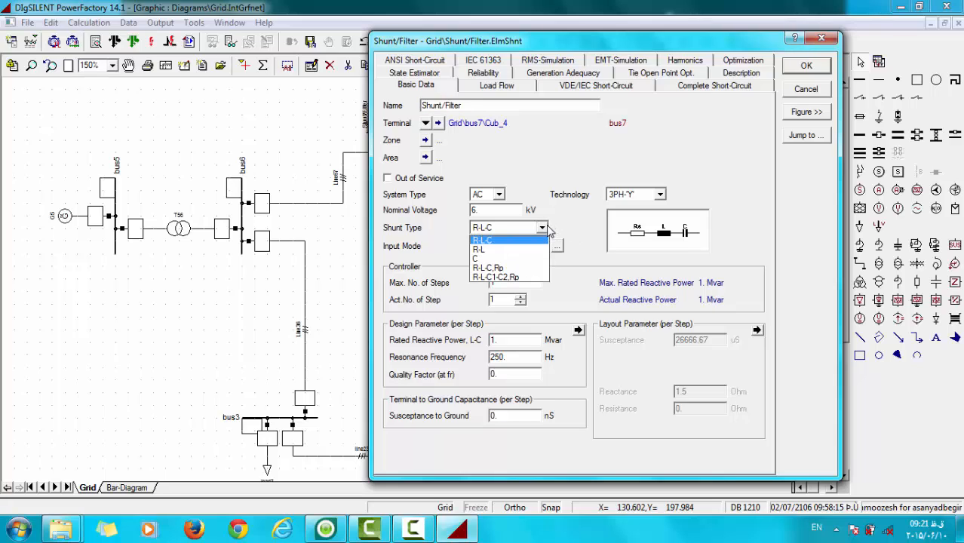
click(523, 260)
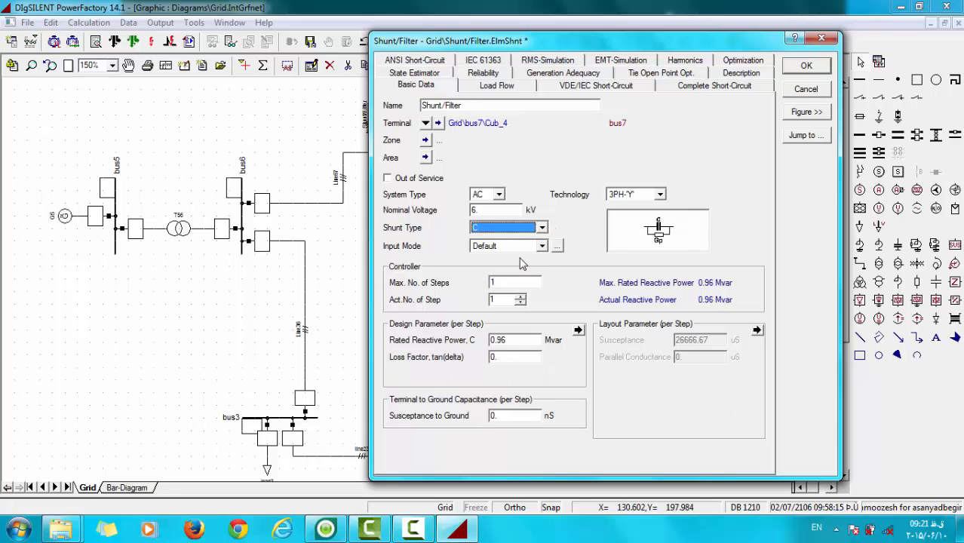
drag(599, 49, 679, 30)
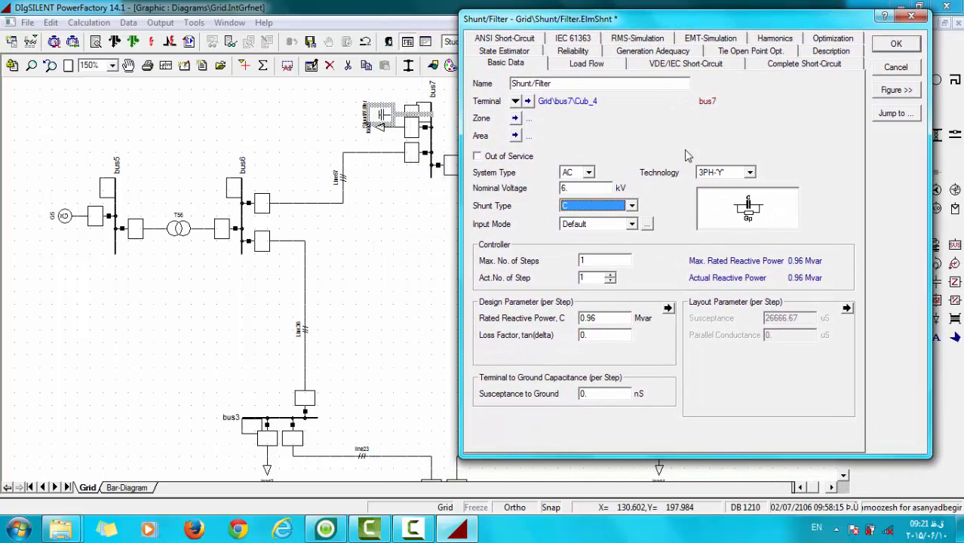
click(632, 206)
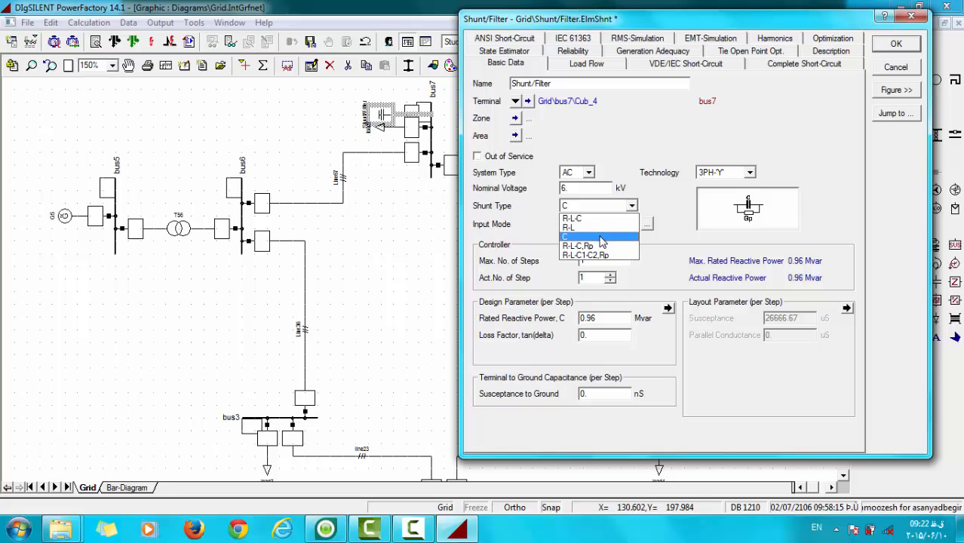
click(602, 237)
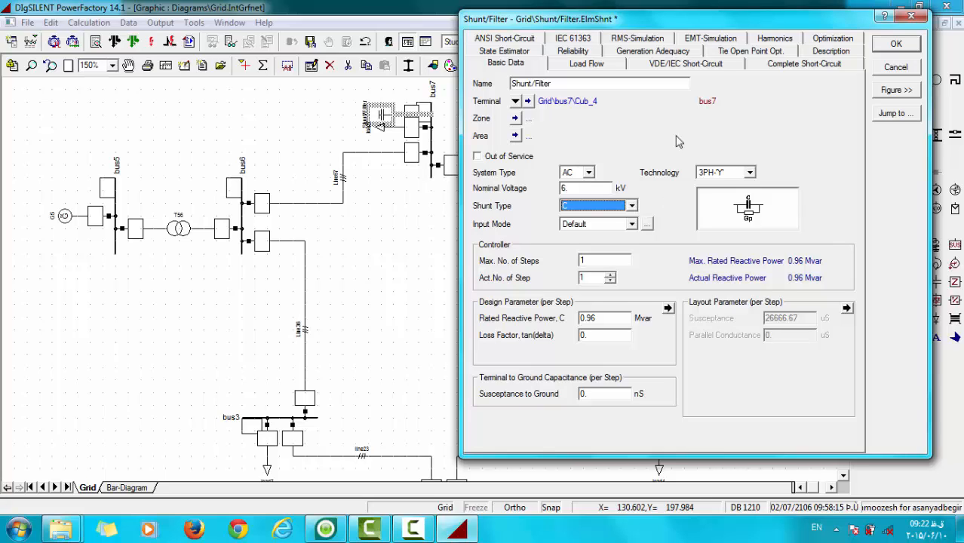
Switch the shunt's input options to Layout Parameter with Inductance/Capacitance entry
click(384, 130)
click(847, 310)
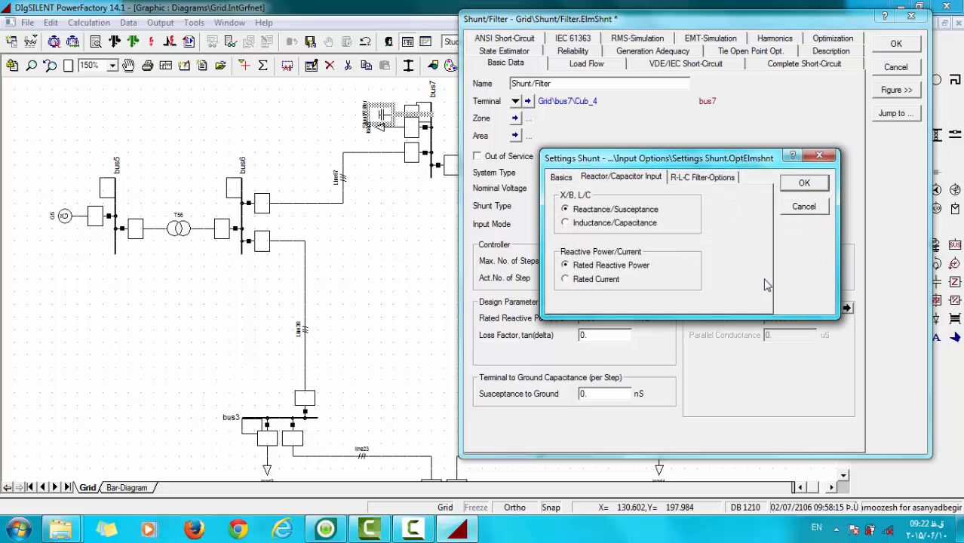
click(589, 224)
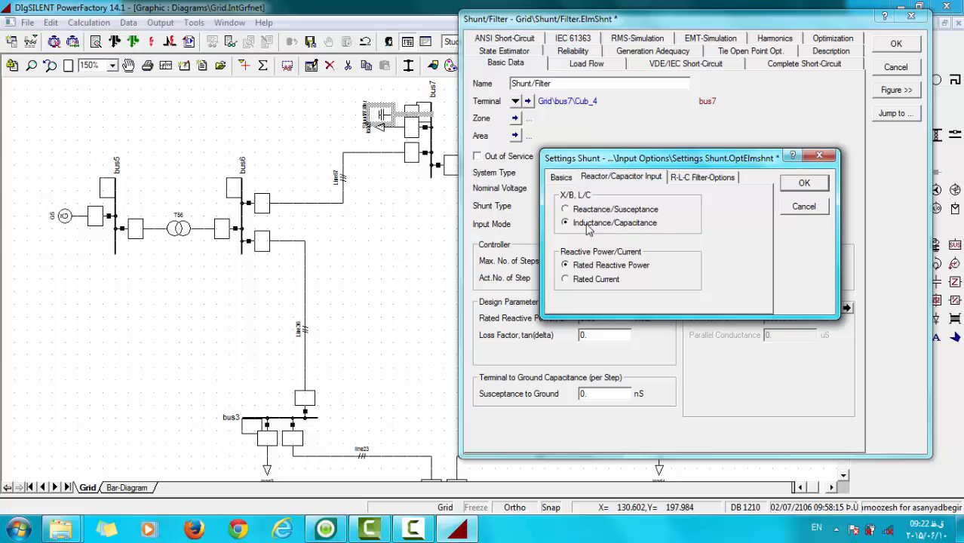
click(567, 180)
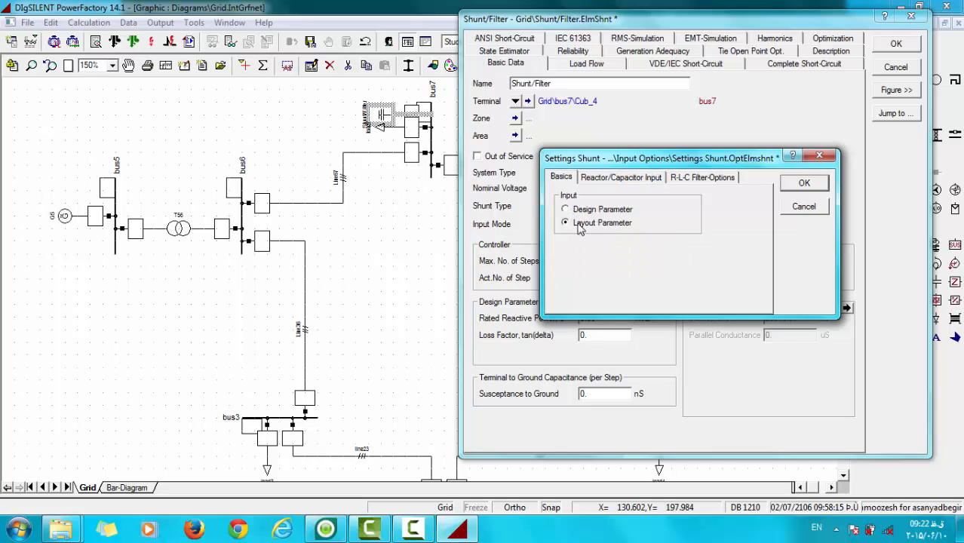
click(803, 184)
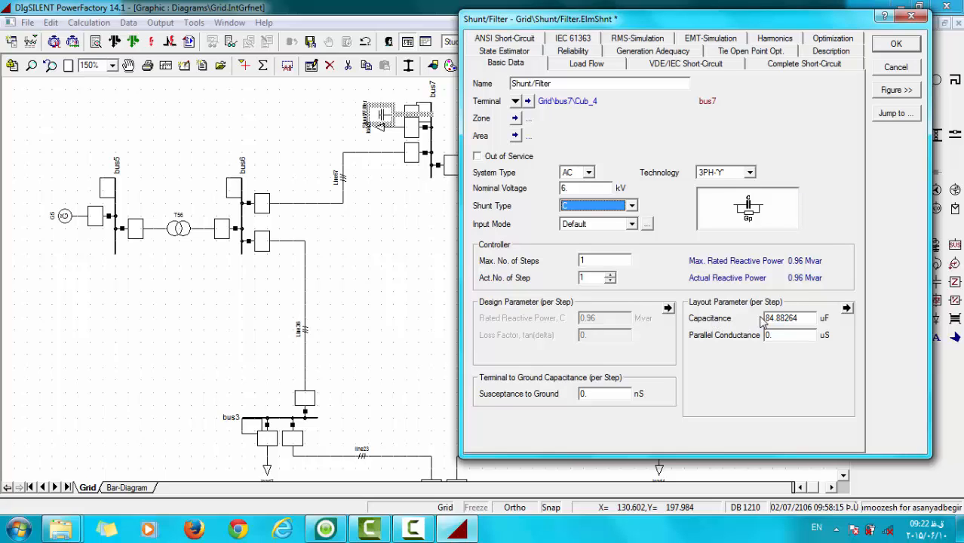
Set the shunt's capacitance to 4 uF and accept the element settings
double_click(803, 318)
text(4)
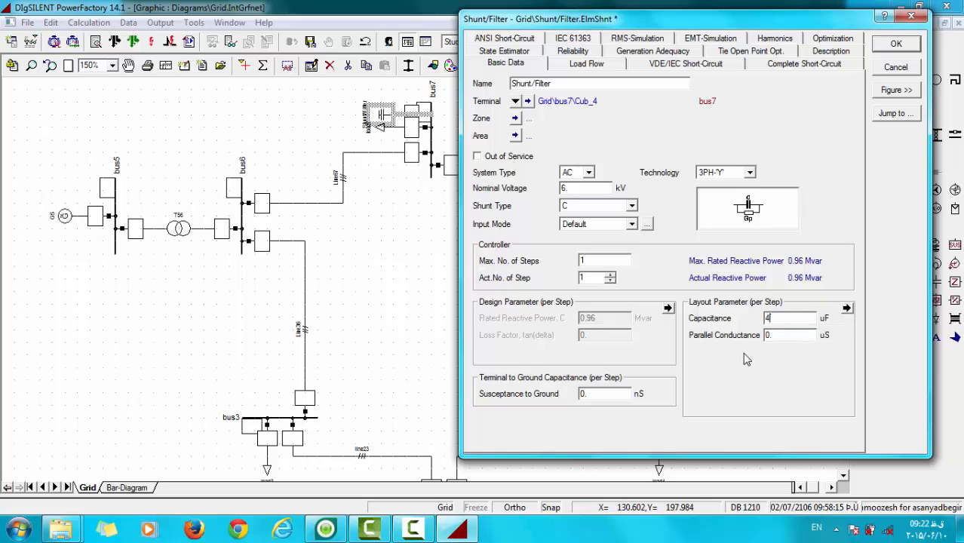
click(779, 332)
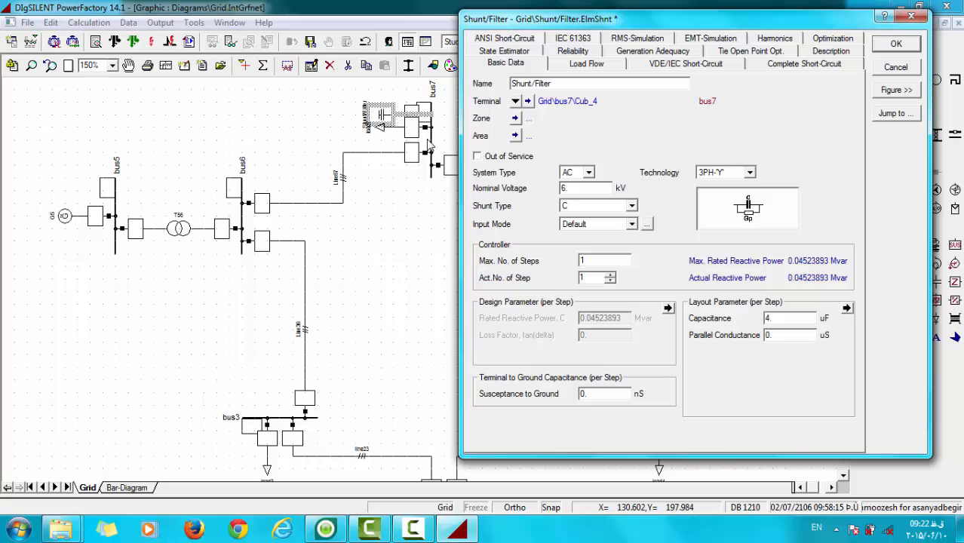
click(887, 47)
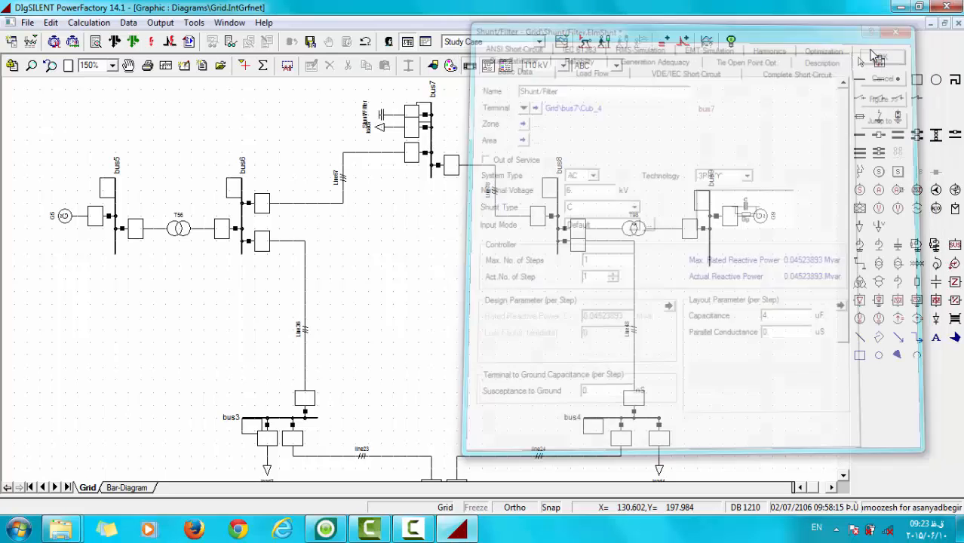
Look up bus7's nominal voltage in the list of busbar types
click(34, 42)
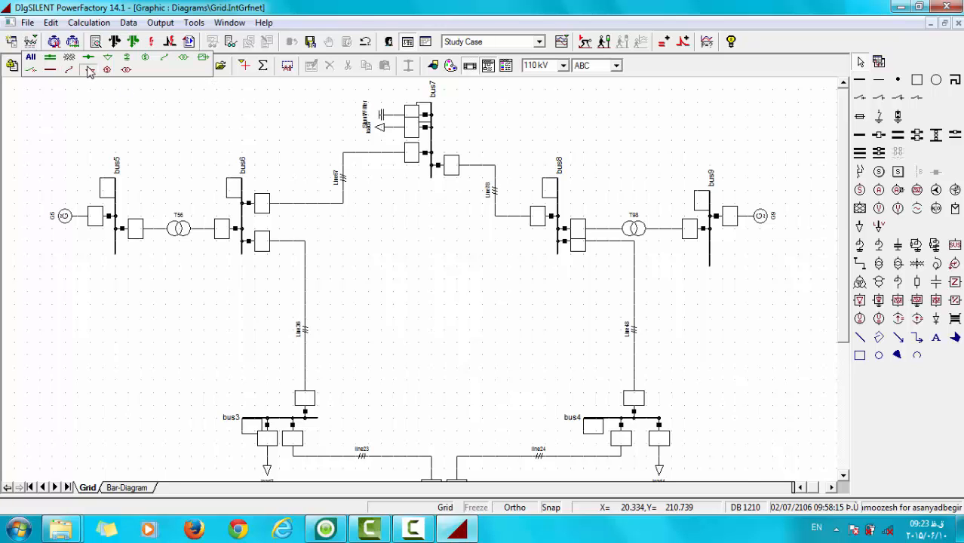
click(50, 70)
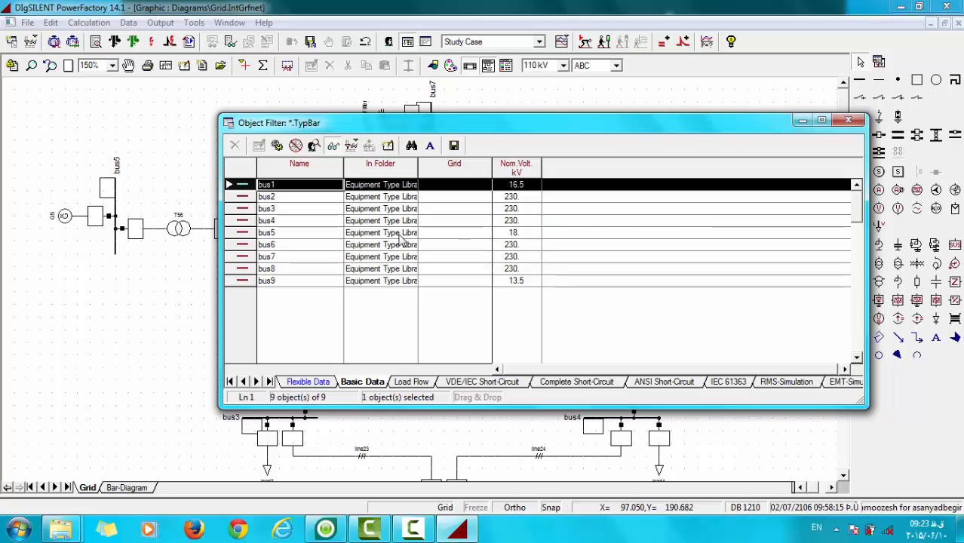
click(509, 262)
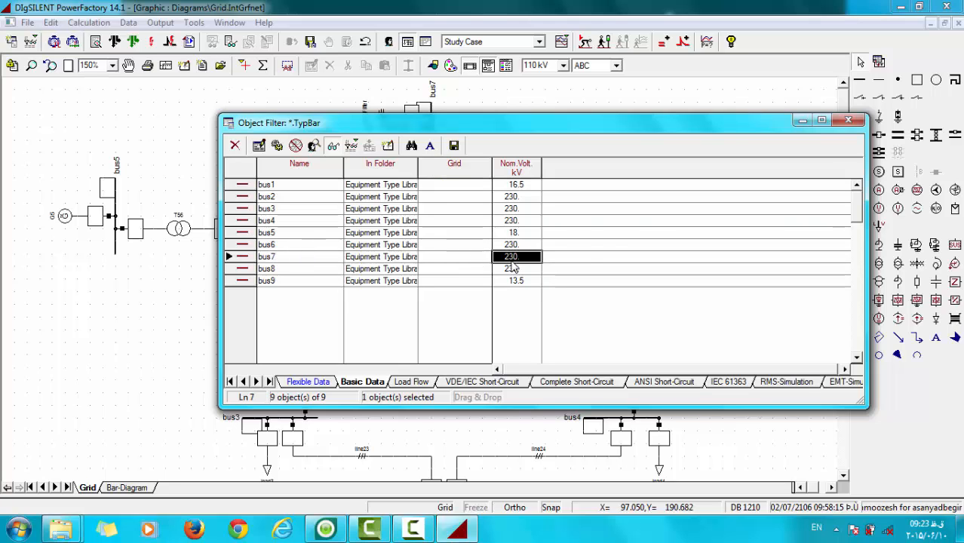
click(848, 120)
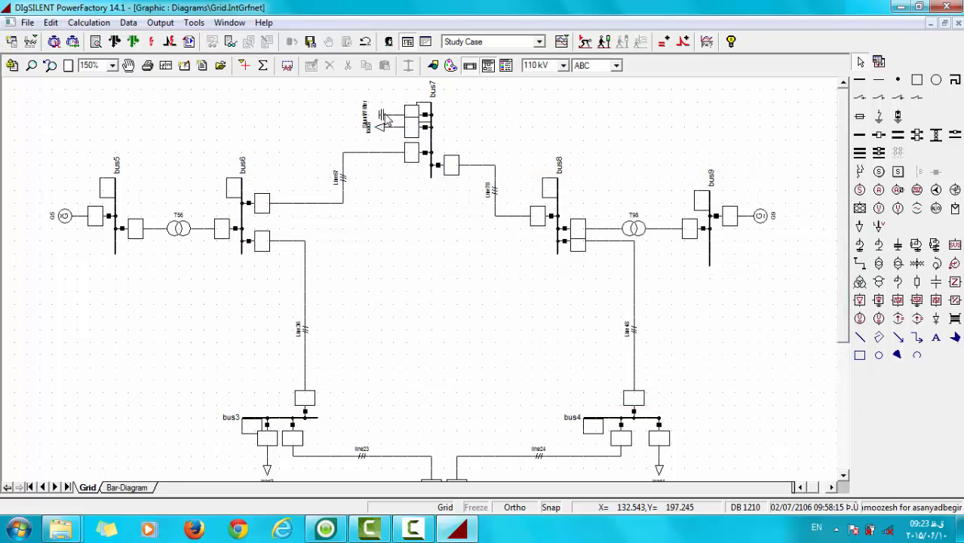
Set the nominal voltage of the shunt capacitor at bus7 to 230 kV
double_click(385, 123)
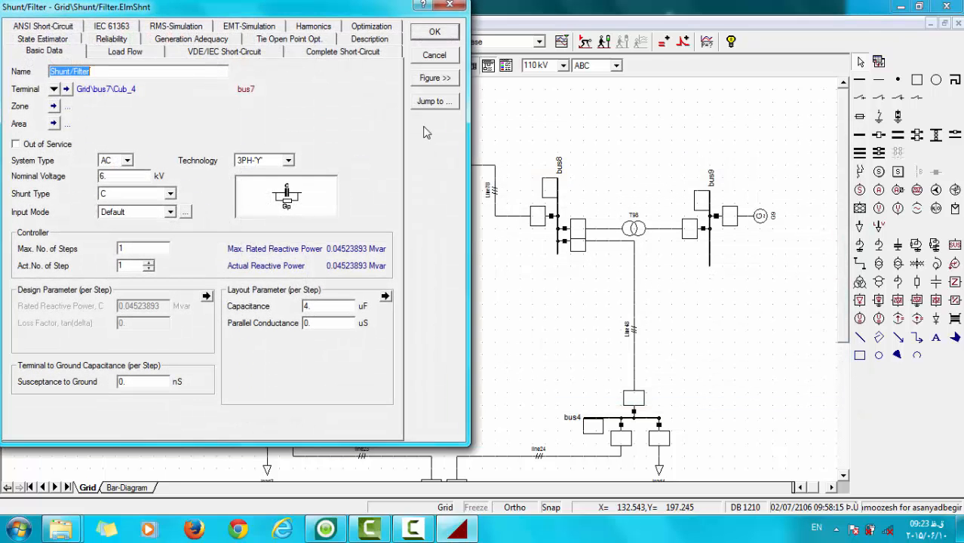
double_click(137, 179)
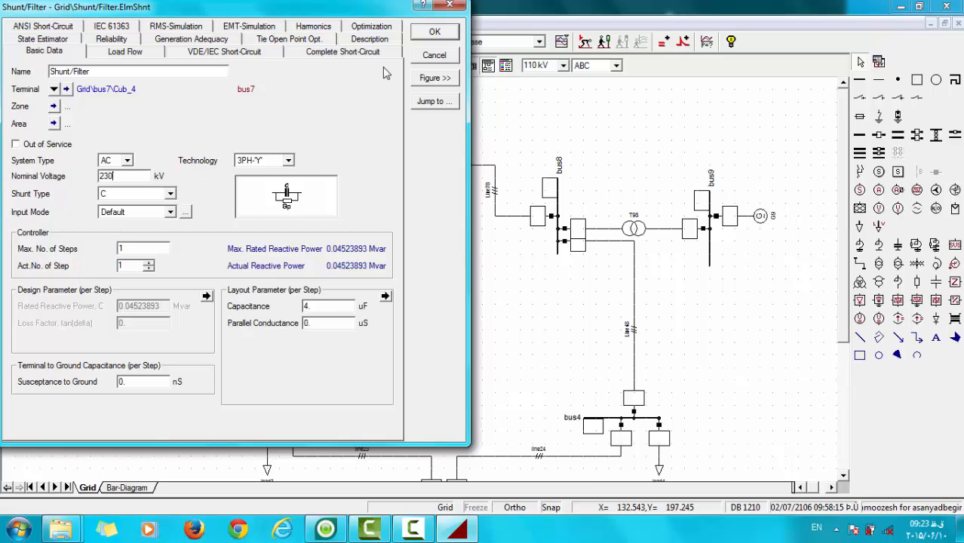
click(435, 34)
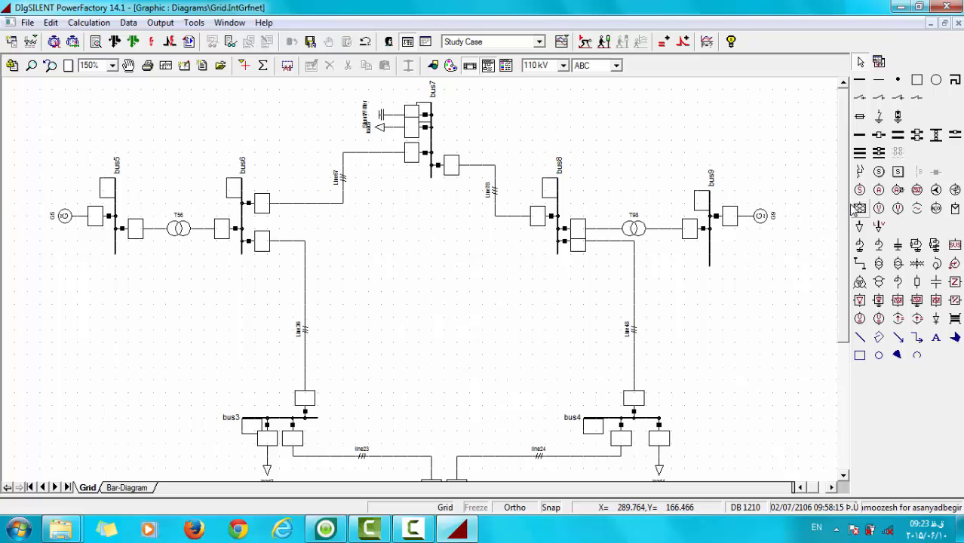
Run the load flow calculation for the grid with the capacitor connected at bus7
scroll(478, 208, down, 3)
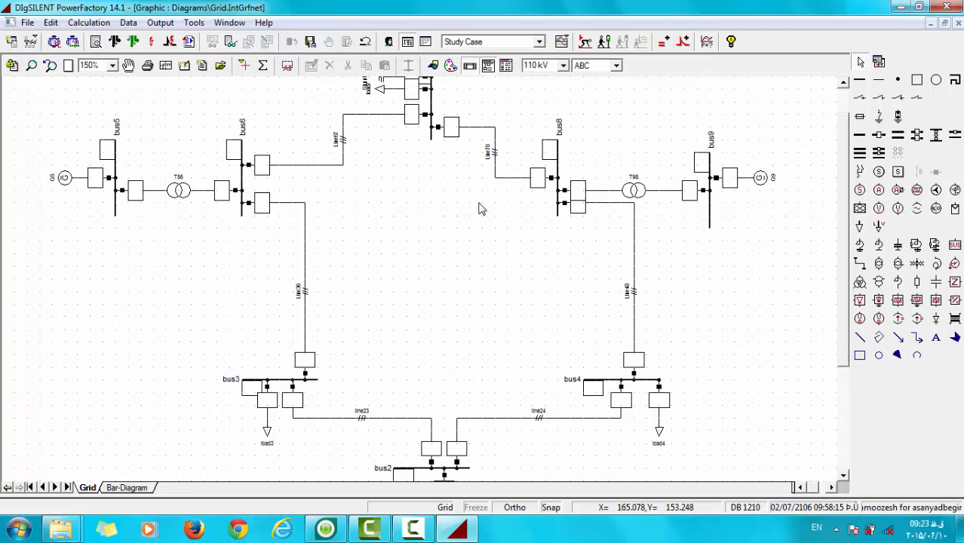
click(116, 41)
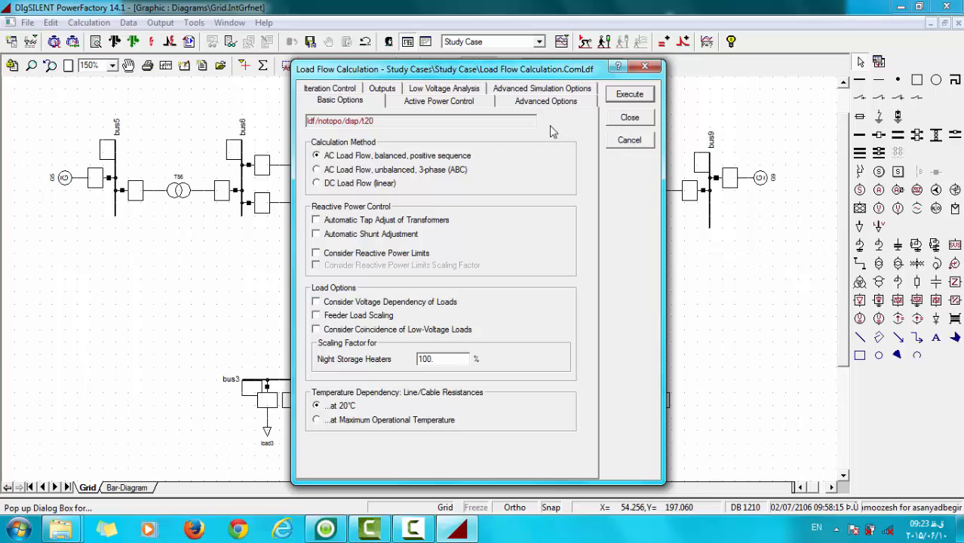
click(630, 94)
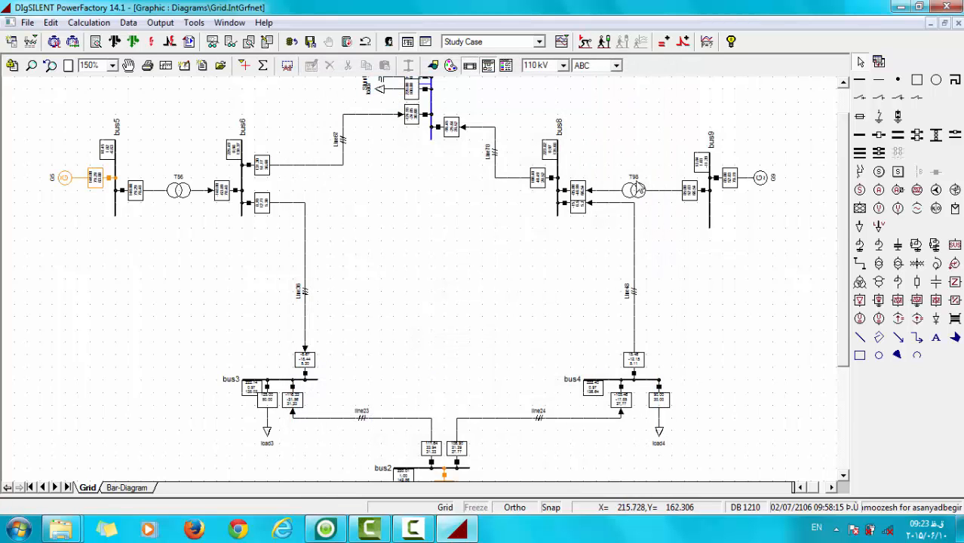
Check bus7's voltage in the Grid diagram and on the Bar-Diagram page, and return to the Grid page
scroll(839, 243, up, 1)
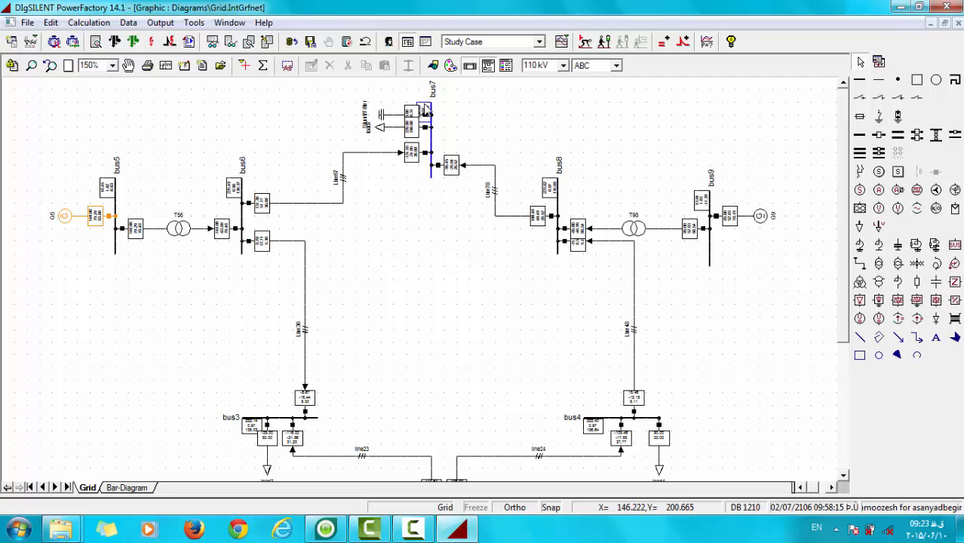
mouse_move(427, 109)
click(127, 489)
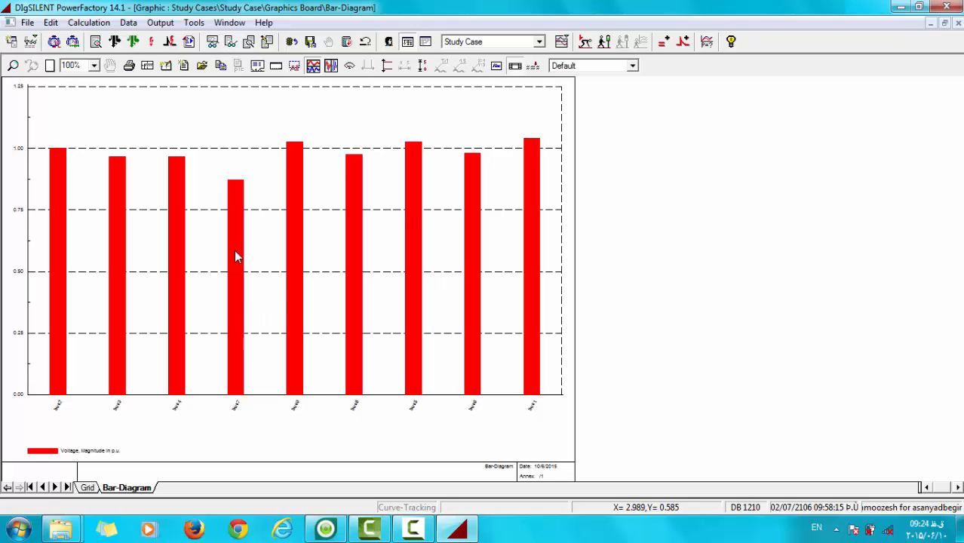
mouse_move(236, 257)
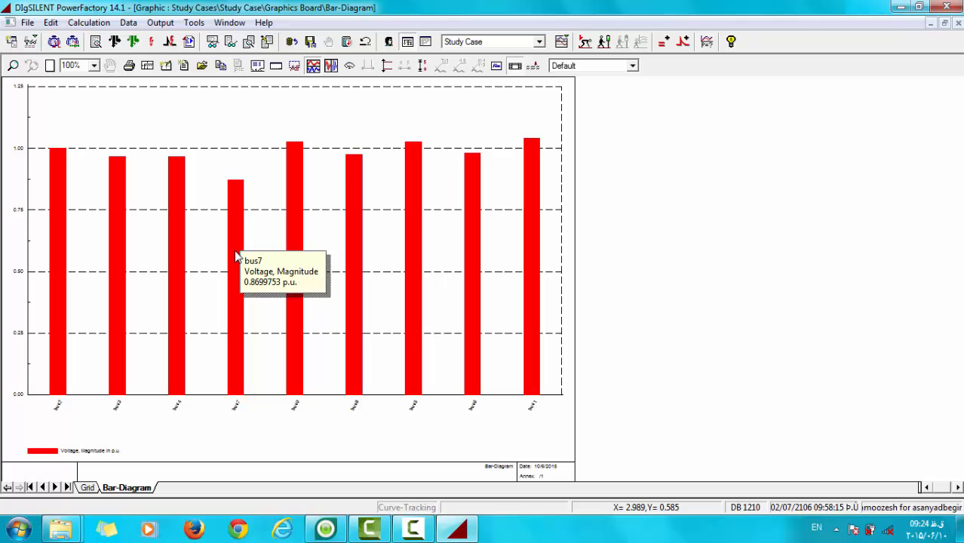
click(88, 488)
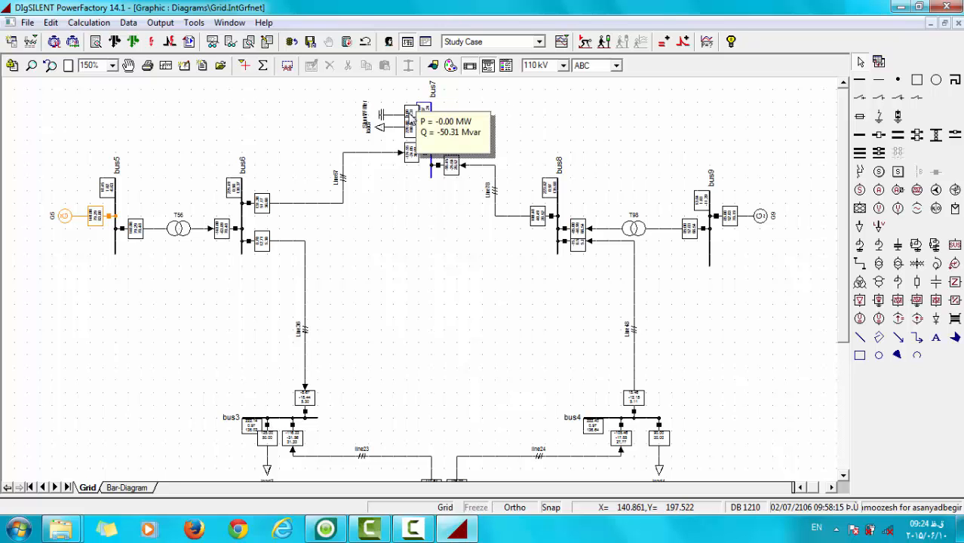
Check the capacitance setting of the shunt capacitor at bus7 and its reactive power in the diagram
double_click(381, 117)
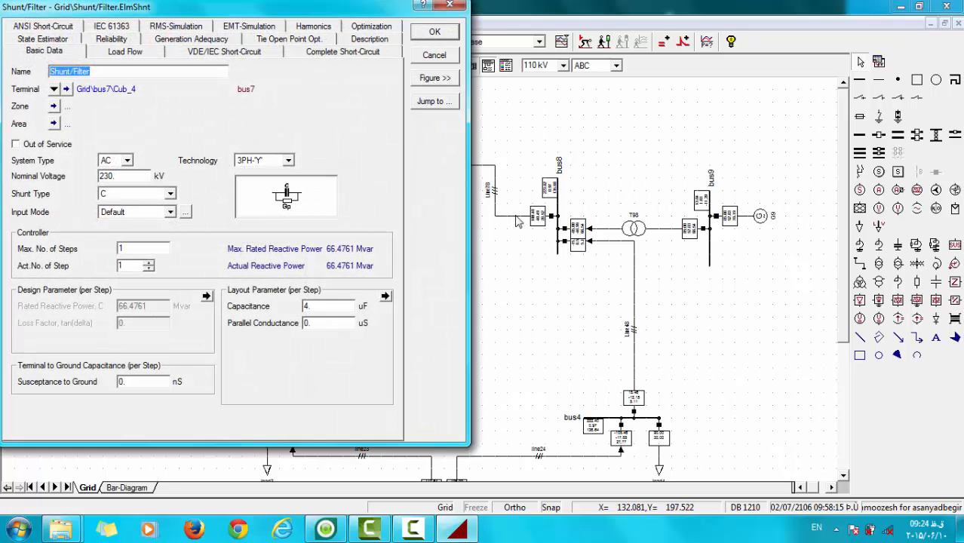
click(320, 307)
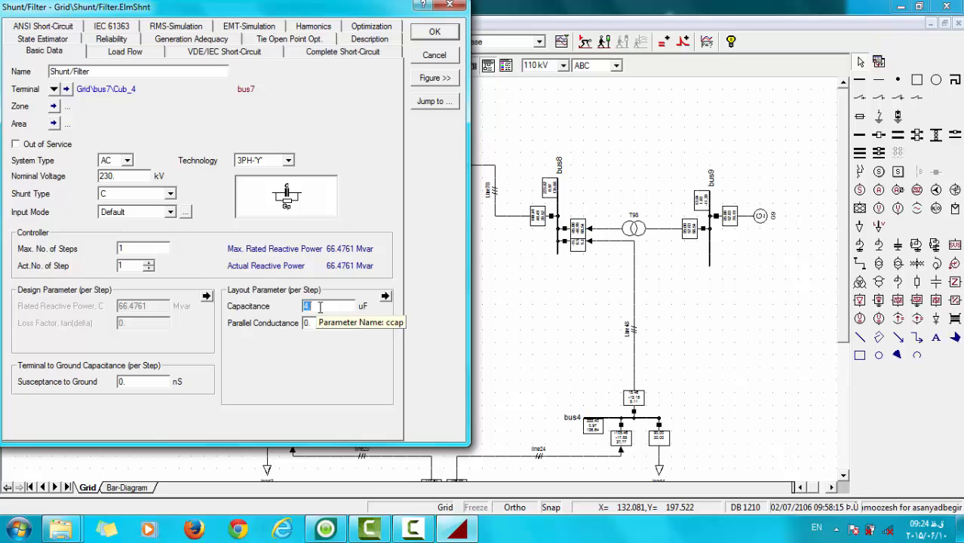
click(435, 32)
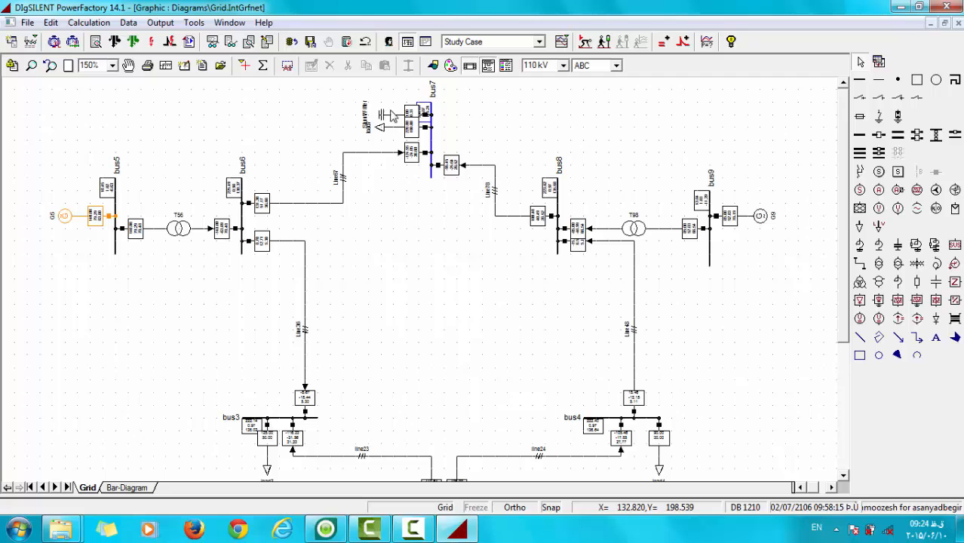
mouse_move(407, 113)
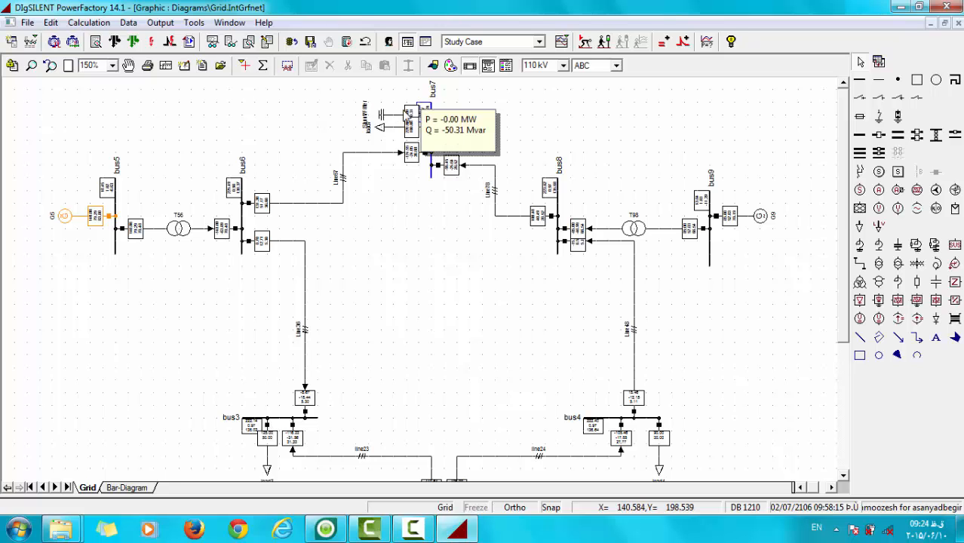
Set the capacitance of the shunt capacitor at bus7 to 8 uF
click(383, 114)
double_click(383, 114)
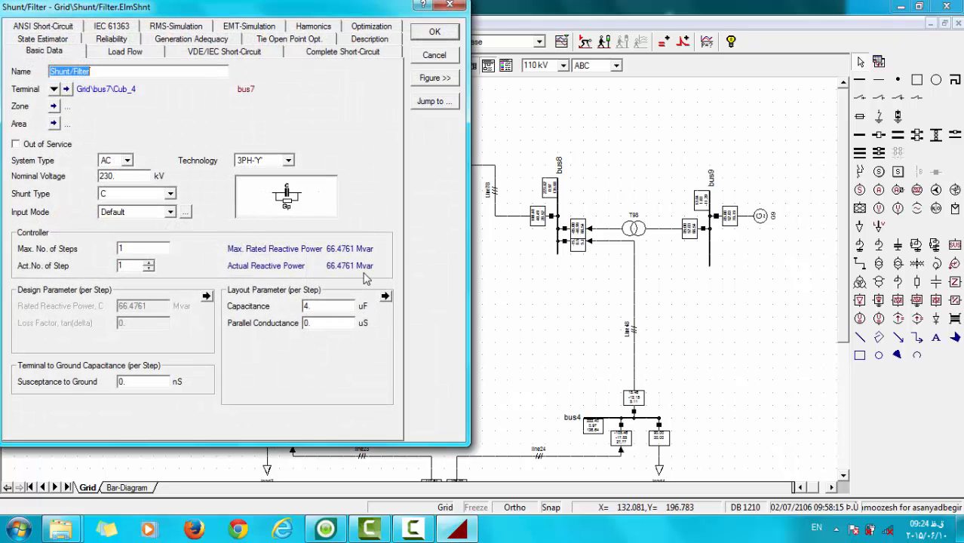
double_click(338, 305)
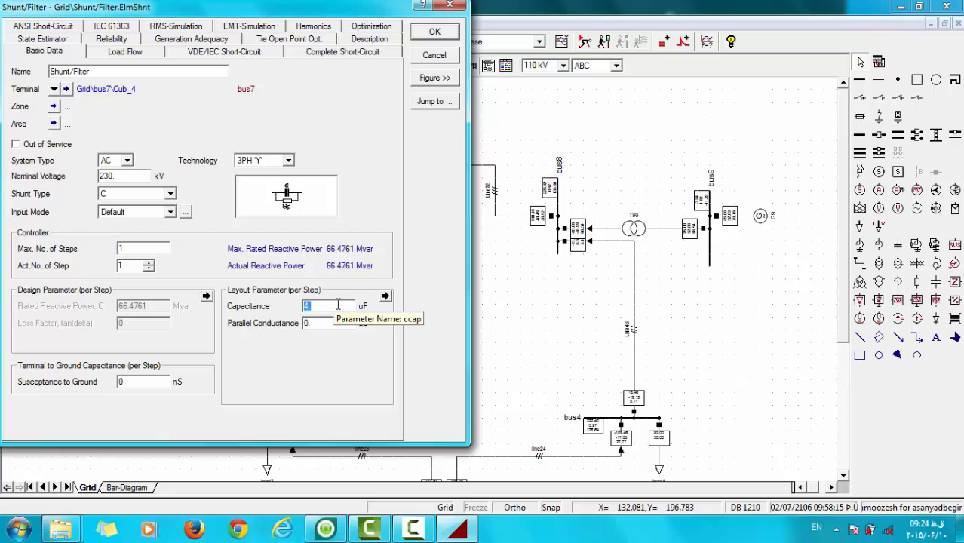
text(8)
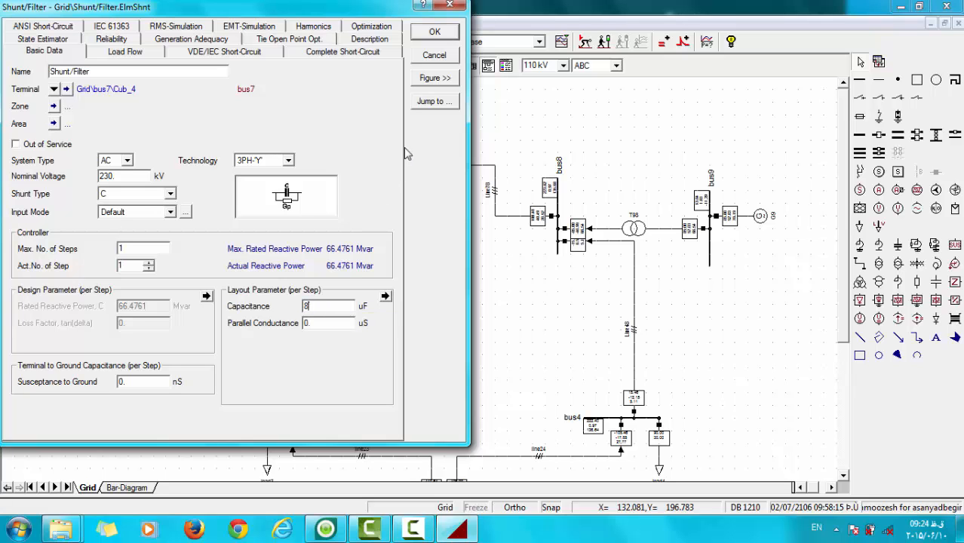
click(435, 32)
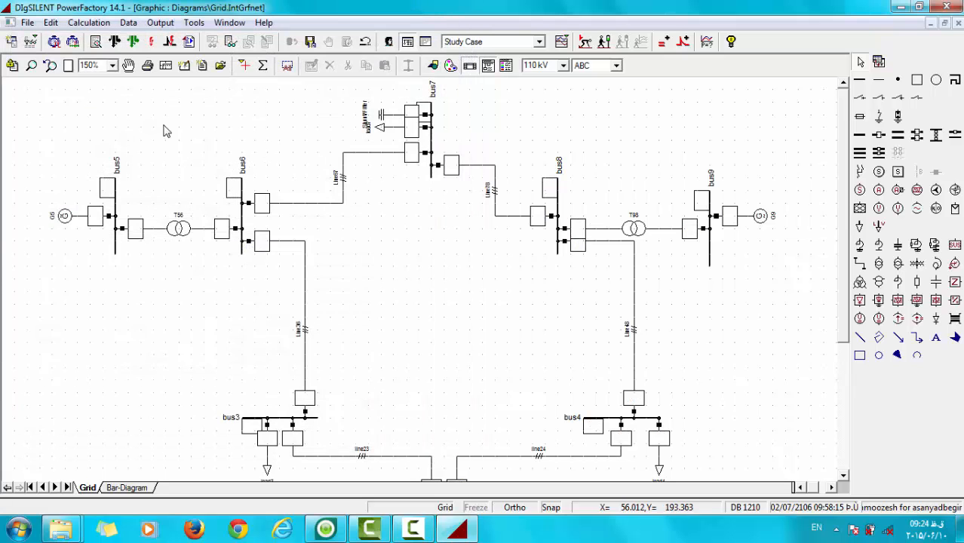
Run the balanced AC load flow for the grid and check the capacitor's results at bus7
click(115, 41)
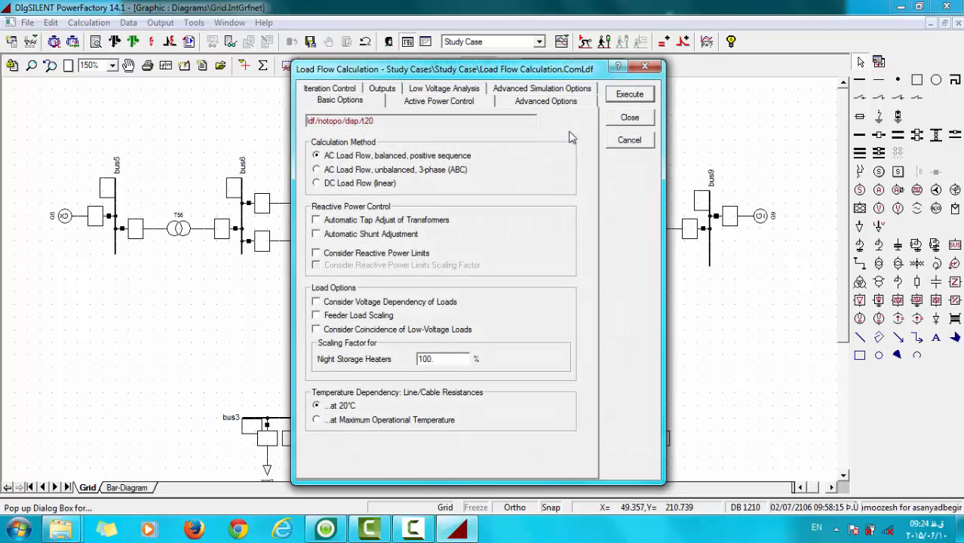
click(642, 96)
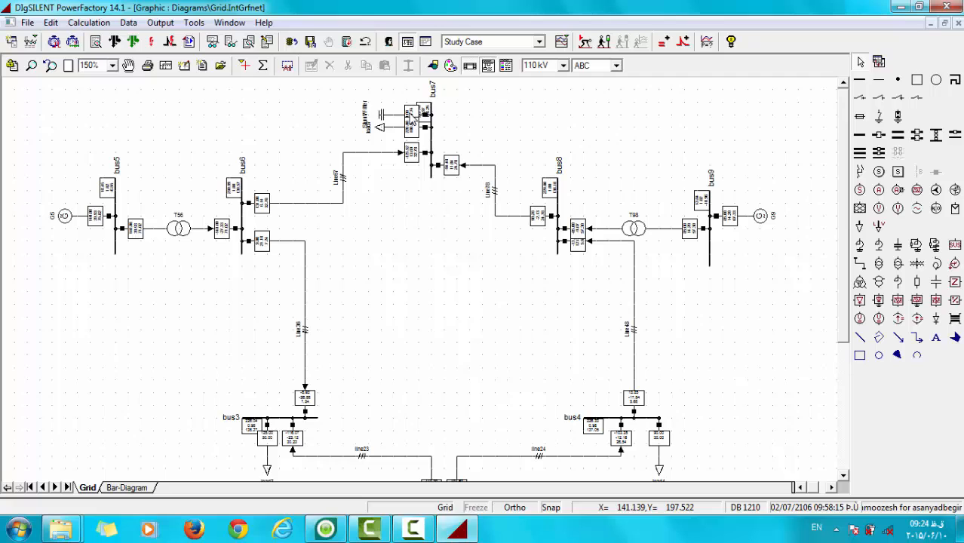
mouse_move(414, 119)
mouse_move(843, 169)
mouse_down()
mouse_move(842, 285)
mouse_move(840, 157)
mouse_up()
Output the Complete System Report with voltage profiles and grid interchange, and show its Total System Summary
click(212, 42)
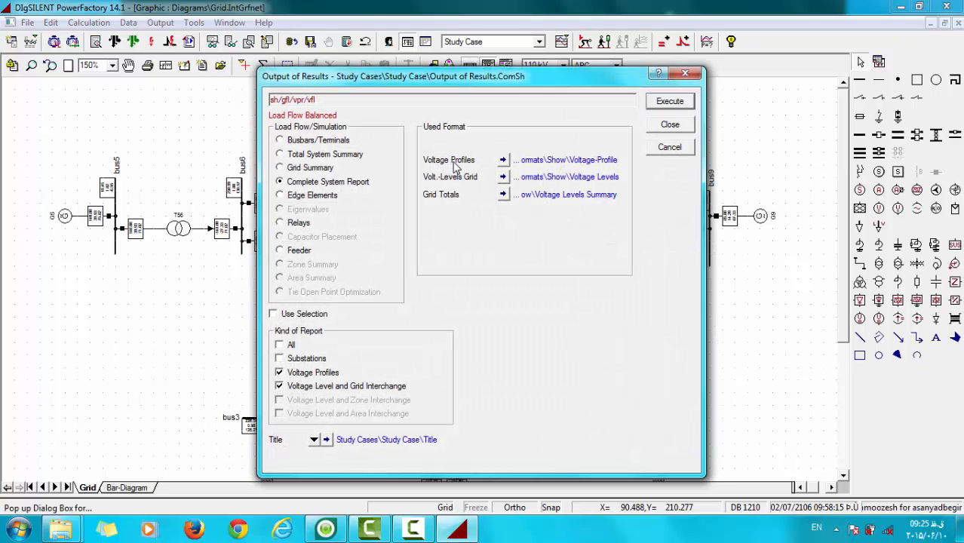
click(671, 101)
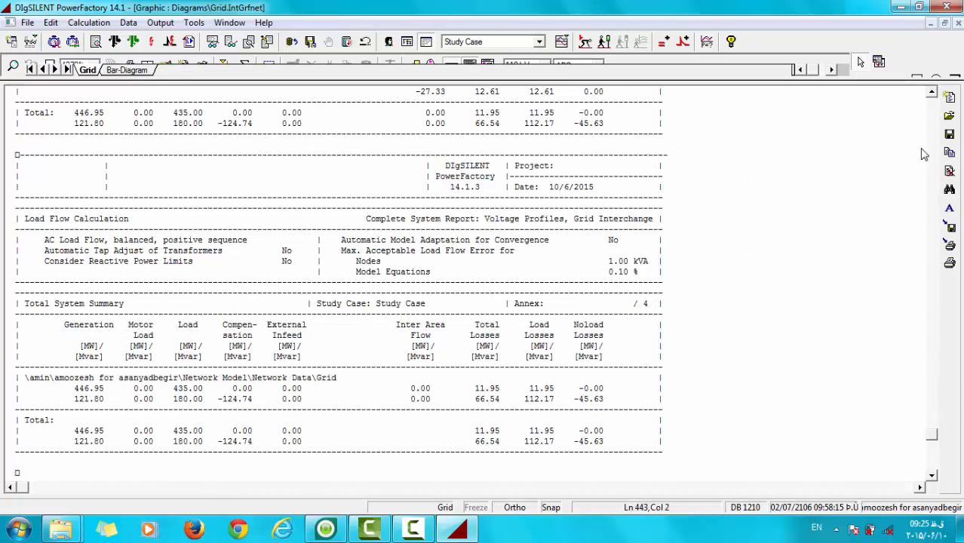
drag(933, 436, 931, 446)
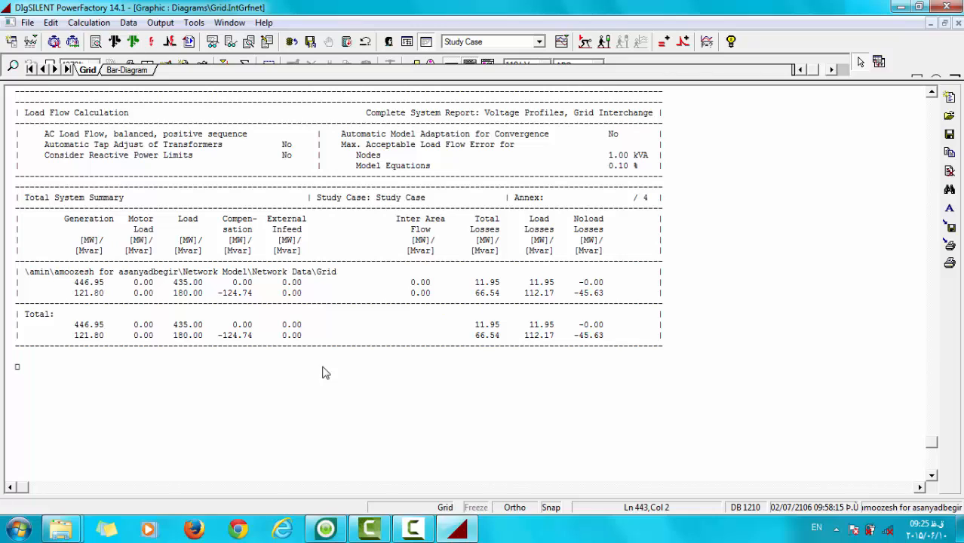
Open Calculator, compute 66.54 - 124.74 + 180 to verify the total reactive generation against the summary, and close it
click(20, 531)
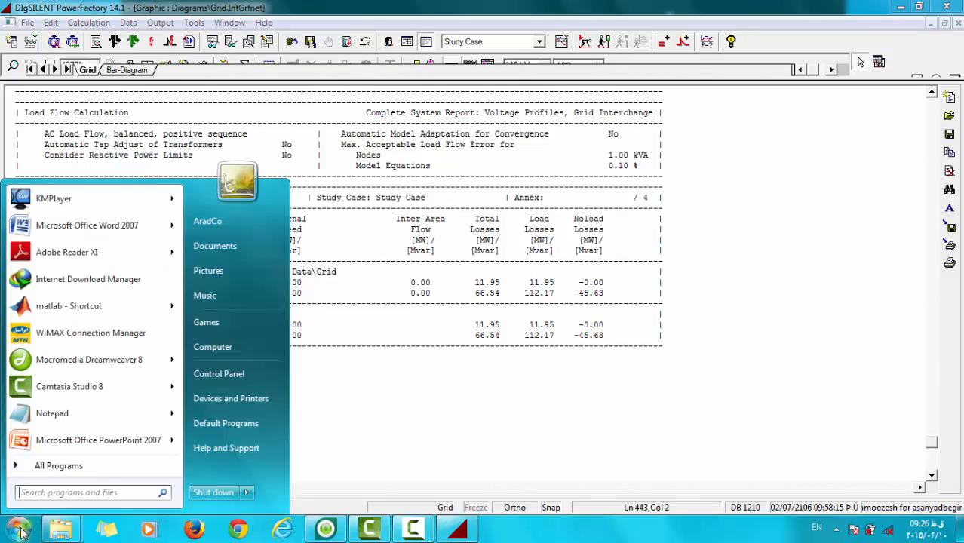
text(calc)
key(Return)
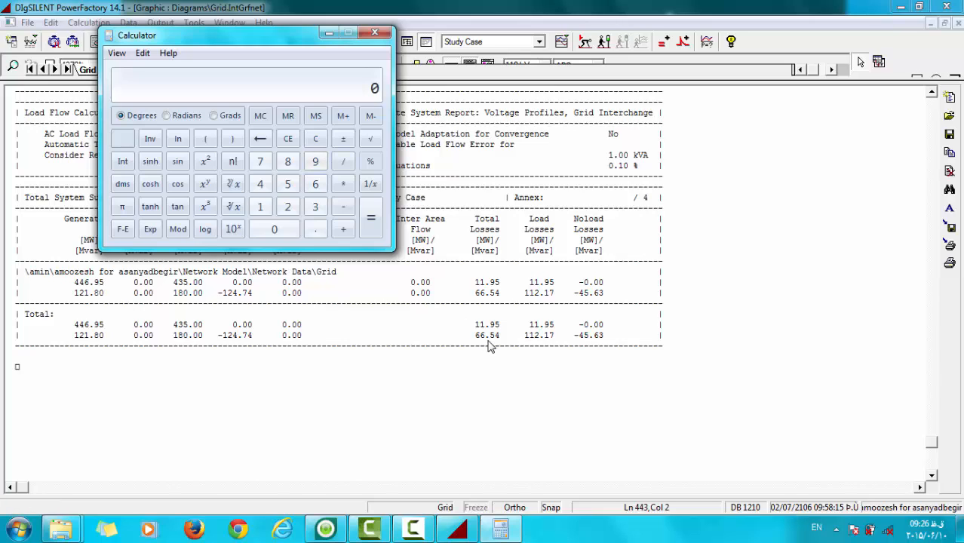
text(66.)
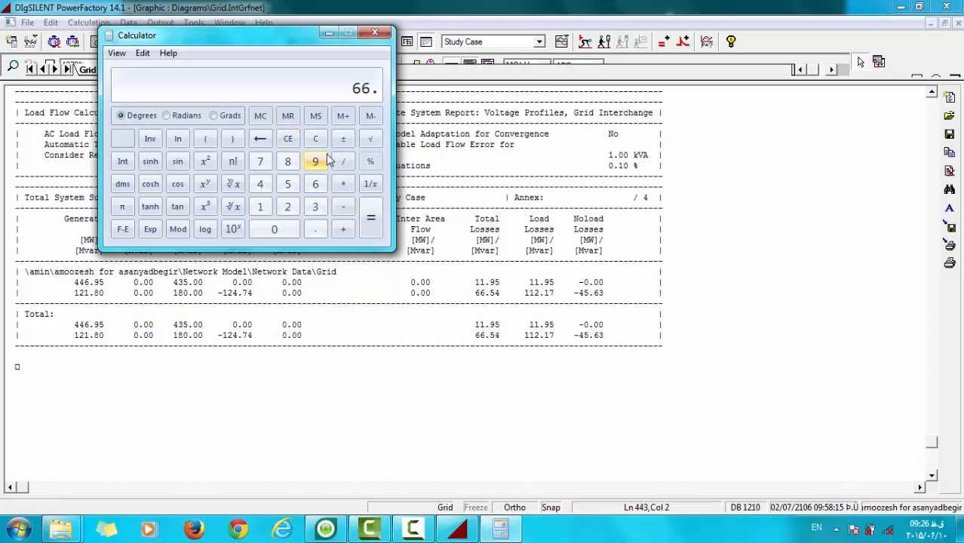
text(54 - 124.74)
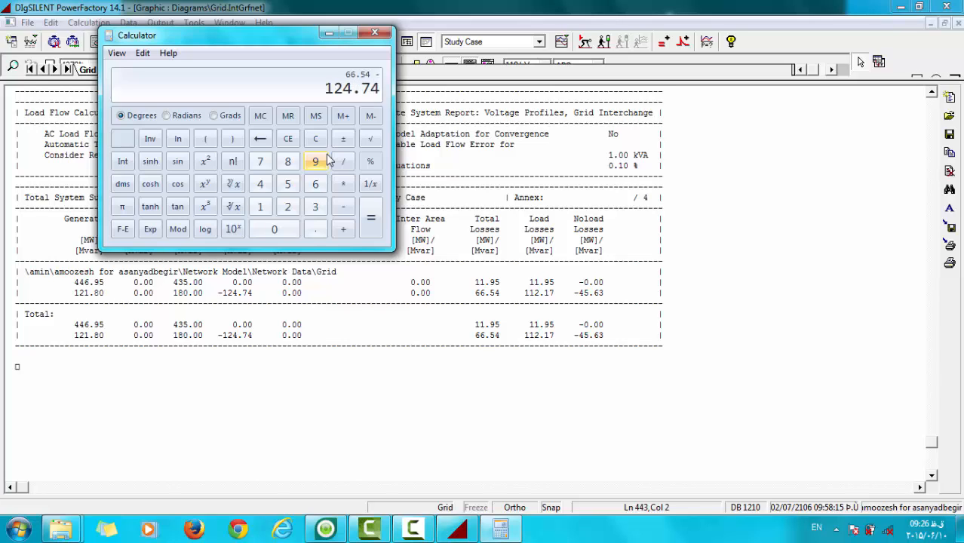
key(plus)
text(180)
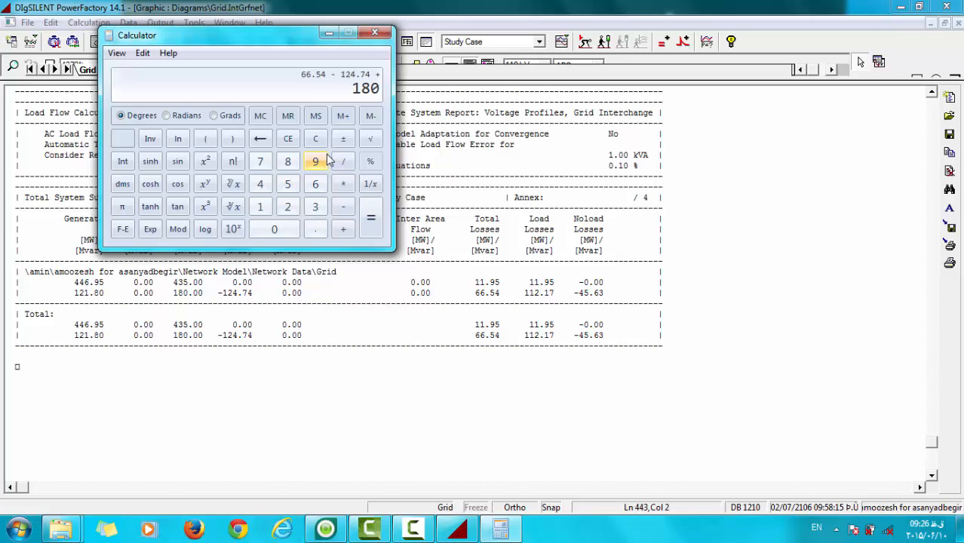
key(Return)
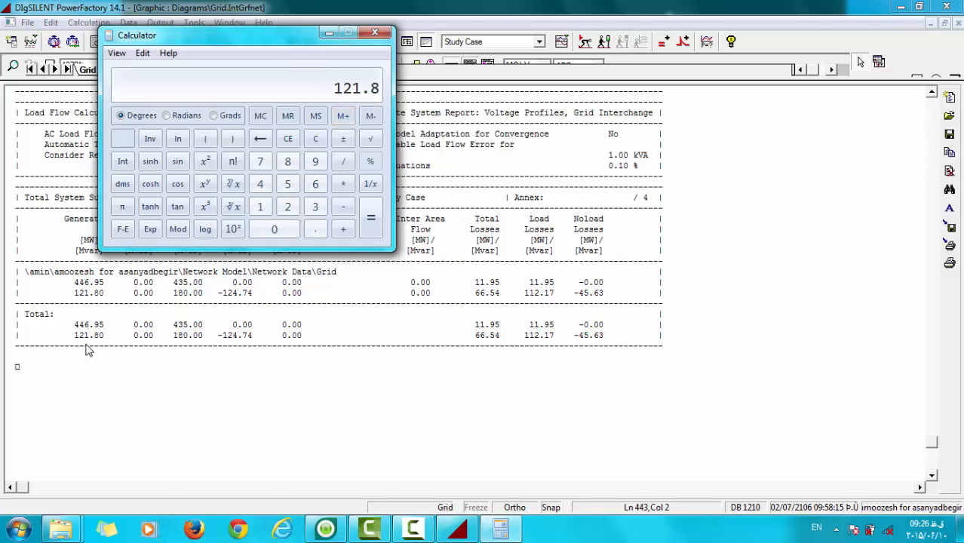
drag(278, 34, 520, 54)
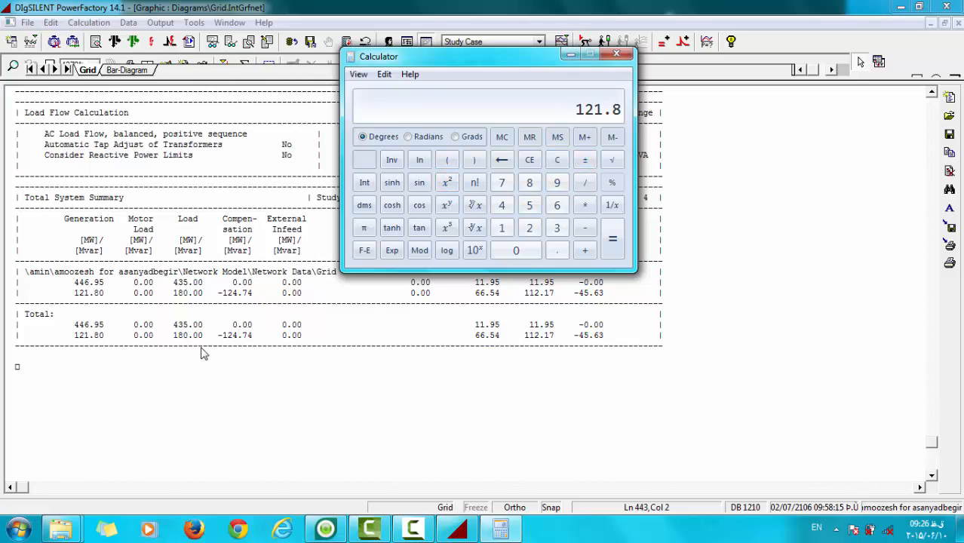
click(617, 54)
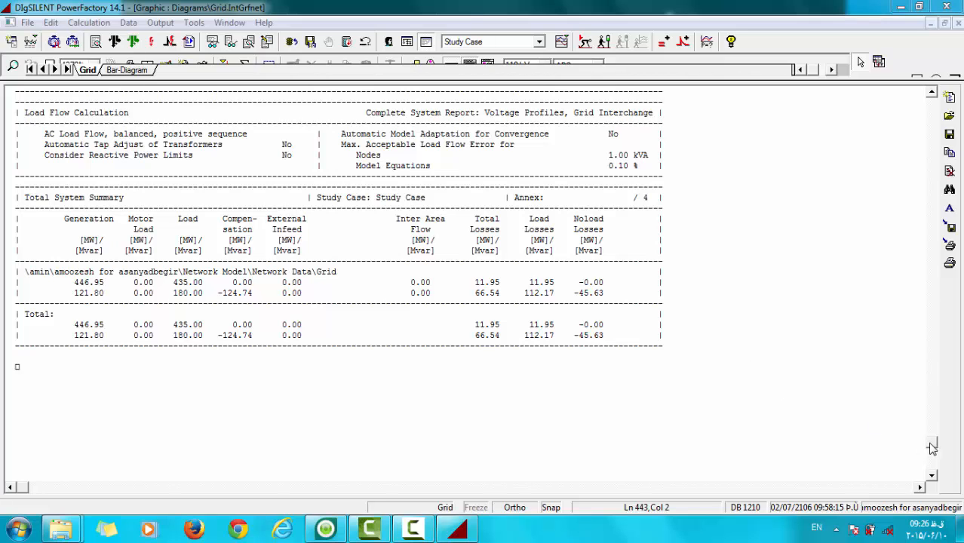
Review the bus voltage profile and Total System Summary in the report, and return to the Grid diagram
drag(931, 443, 933, 371)
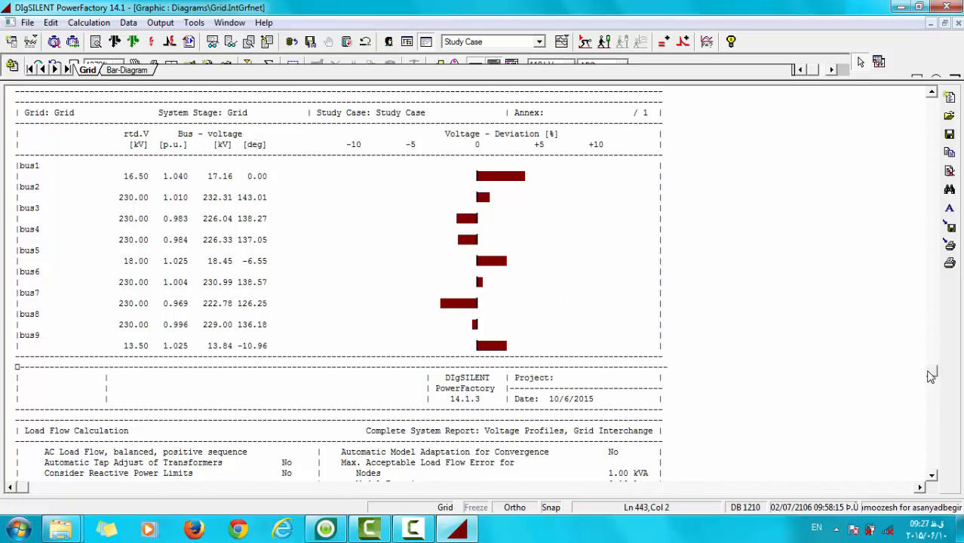
scroll(933, 379, down, 2)
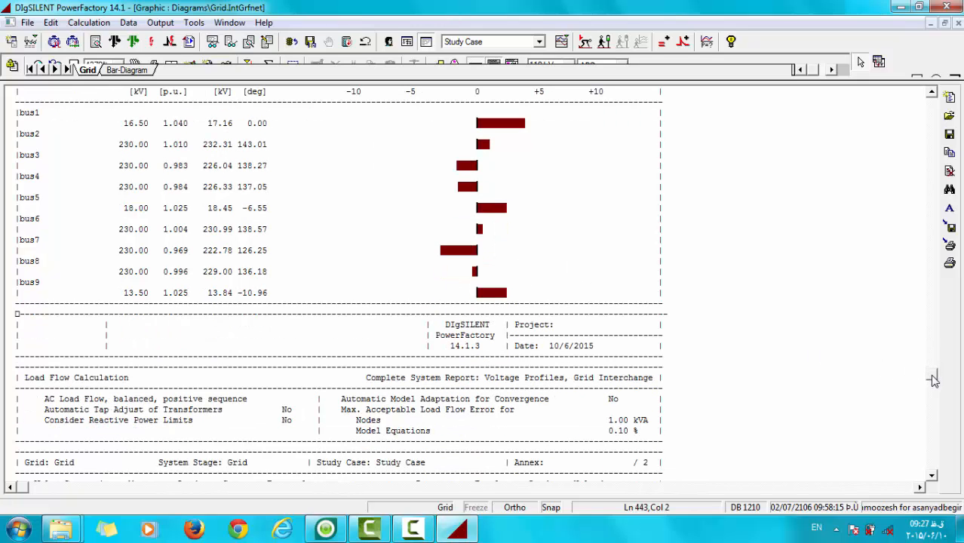
drag(933, 379, 931, 451)
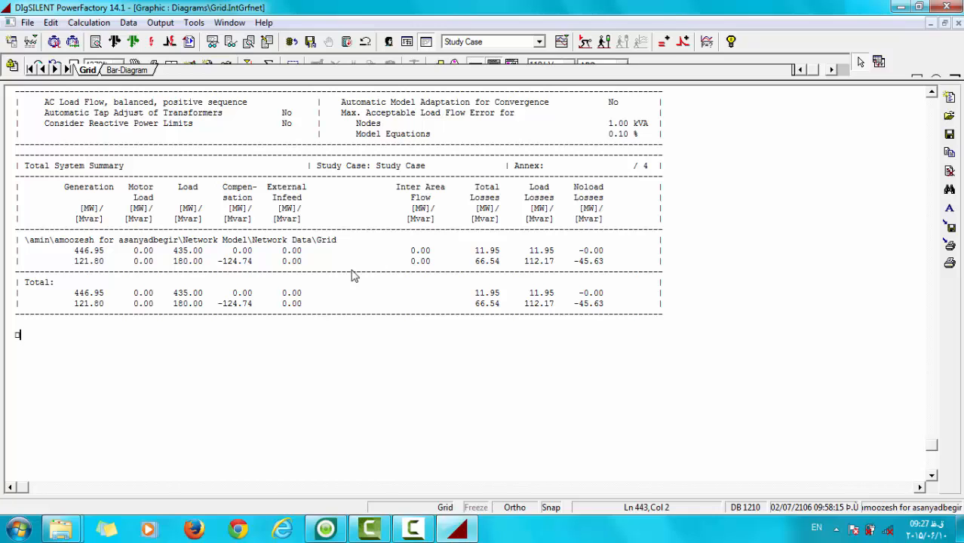
click(407, 43)
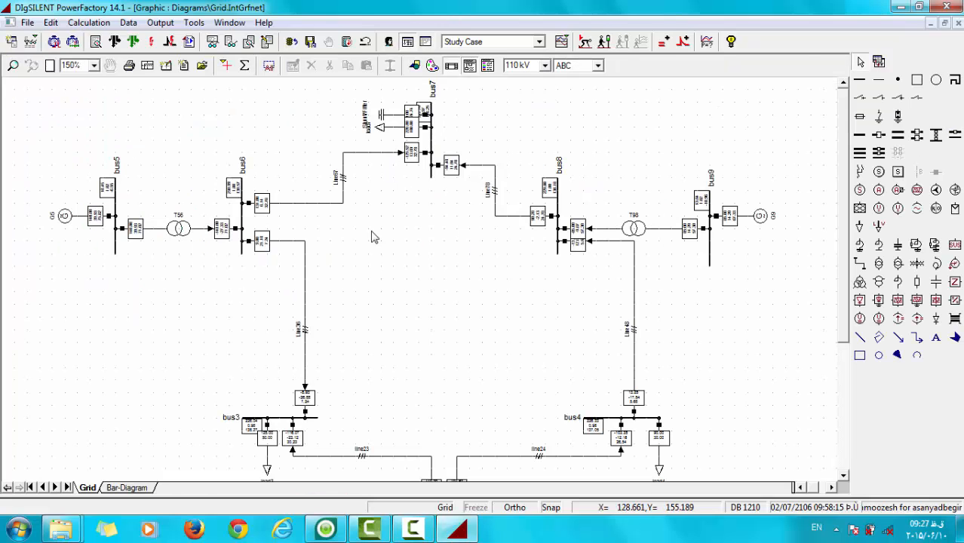
Run the balanced AC load flow with Consider Voltage Dependency of Loads enabled
click(117, 43)
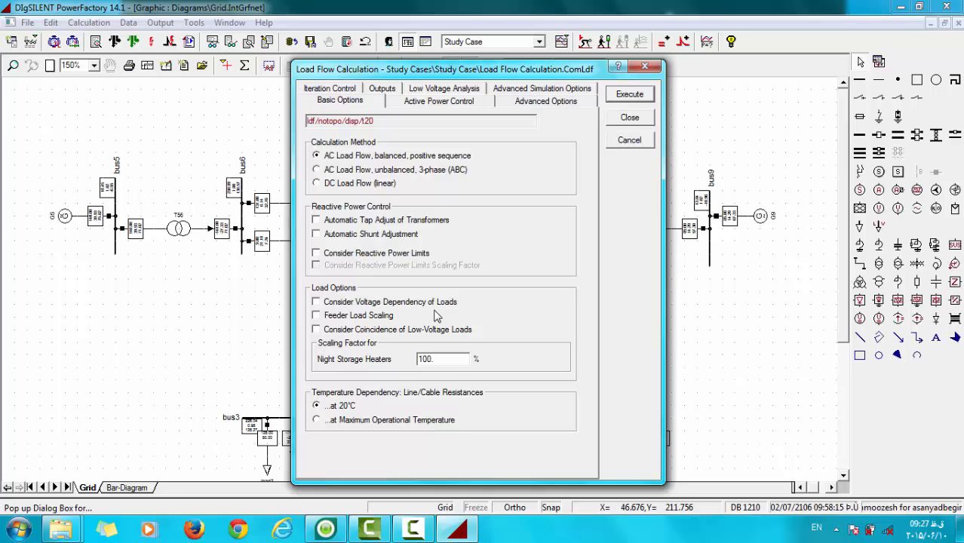
click(316, 302)
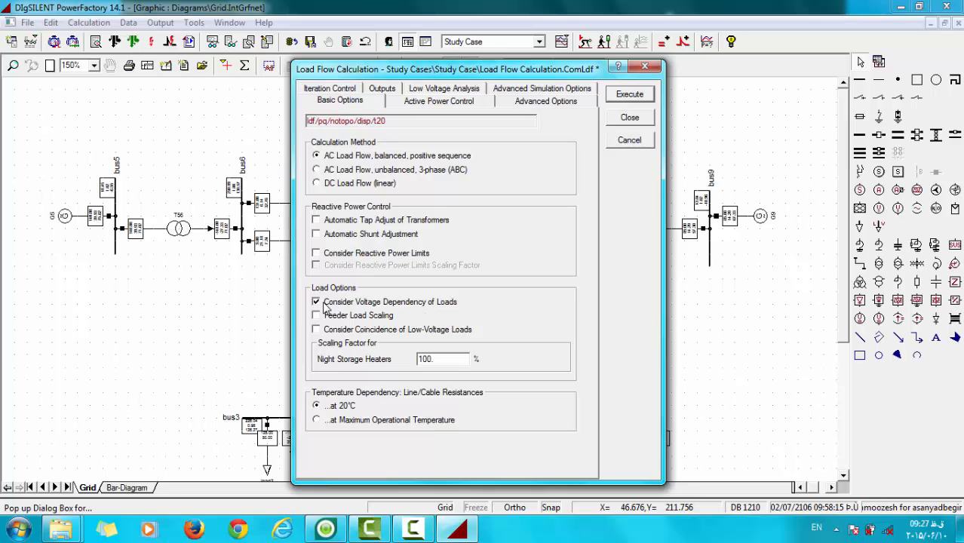
click(630, 100)
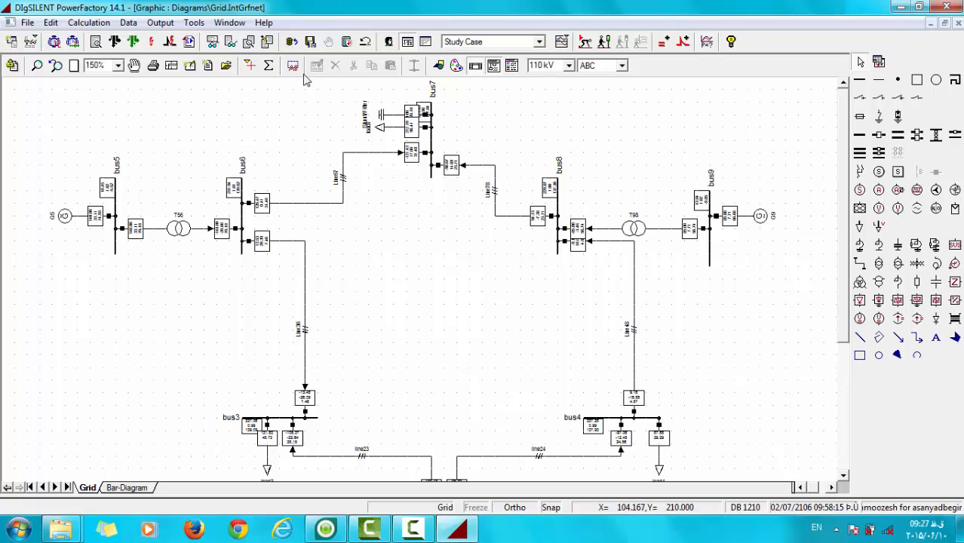
Output the Complete System Report for the load flow with voltage-dependent loads
click(213, 42)
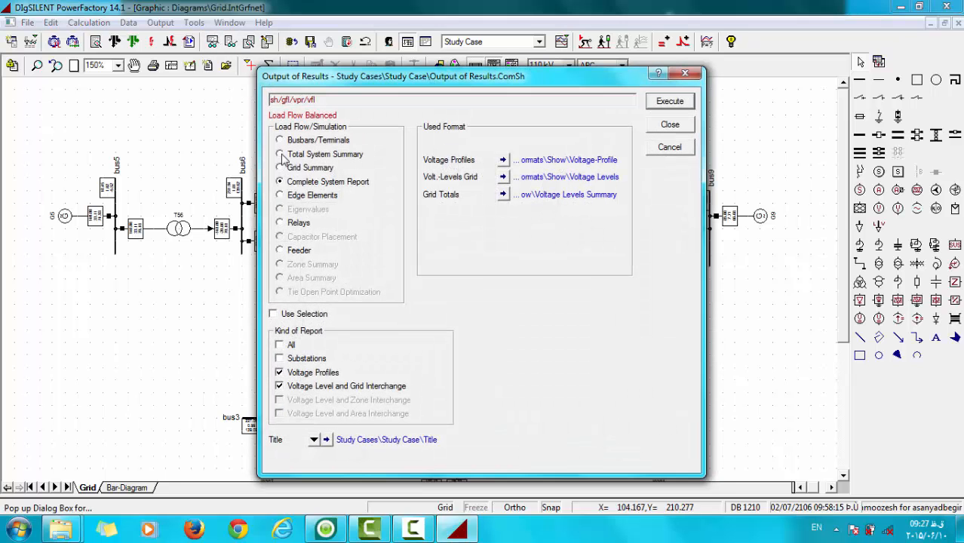
click(671, 102)
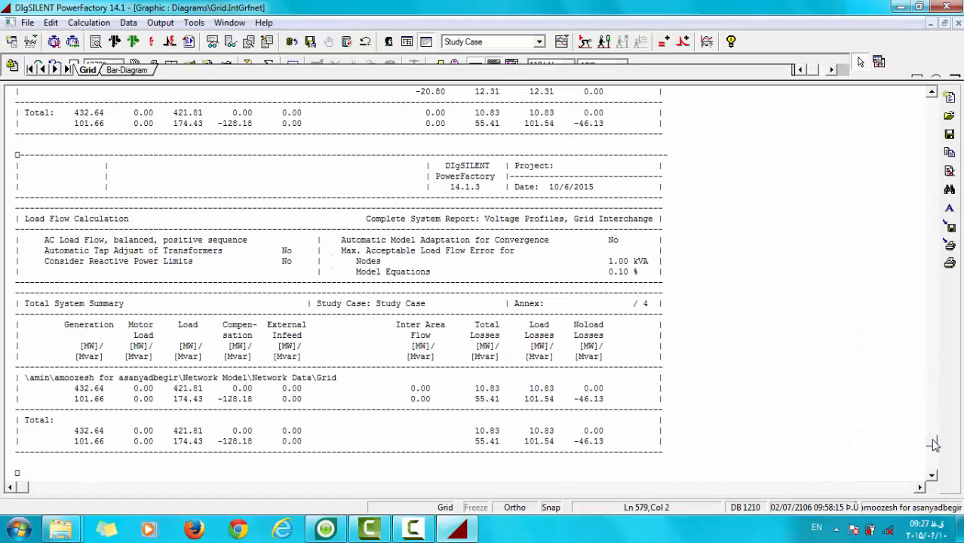
scroll(934, 446, down, 1)
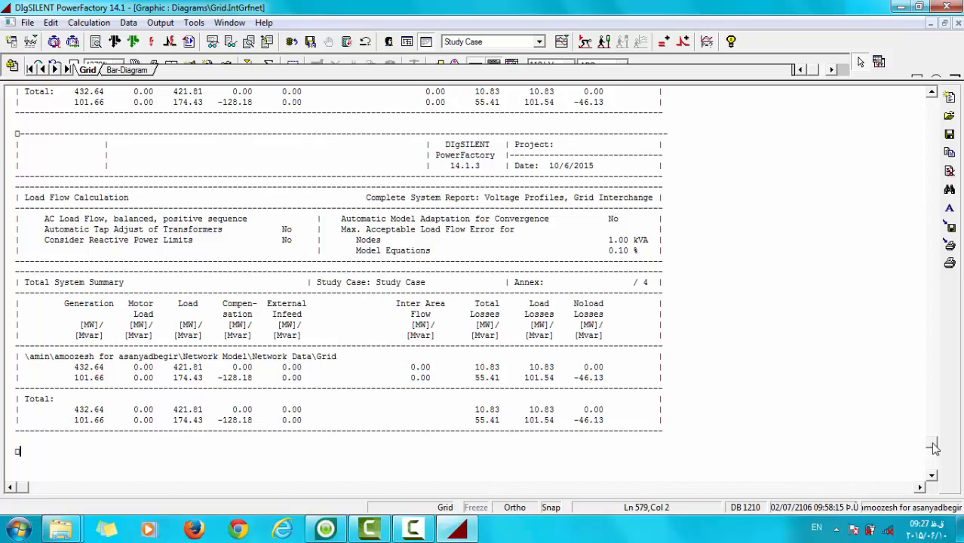
Compare the Total System Summary with the one from the preceding report, and return to the Grid diagram
drag(934, 447, 926, 368)
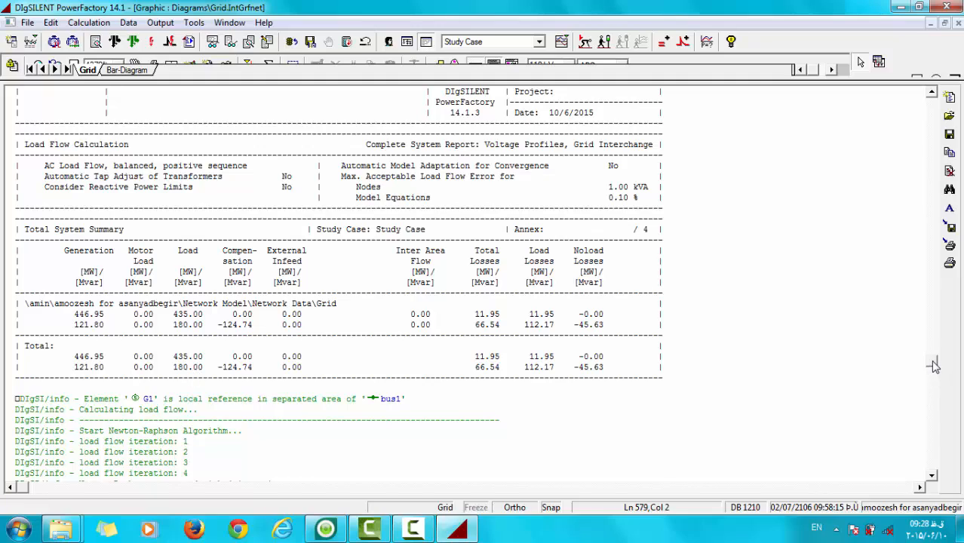
drag(934, 366, 934, 429)
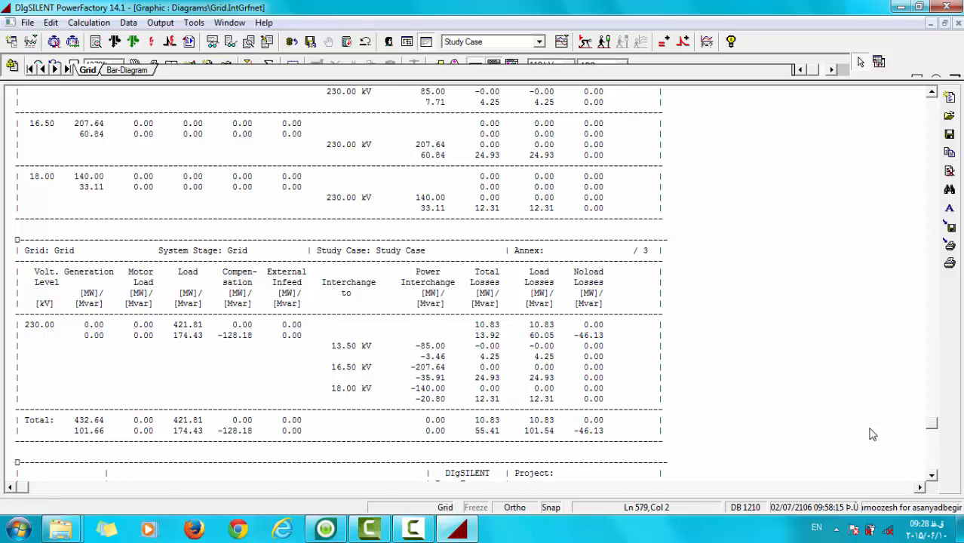
drag(934, 427, 940, 450)
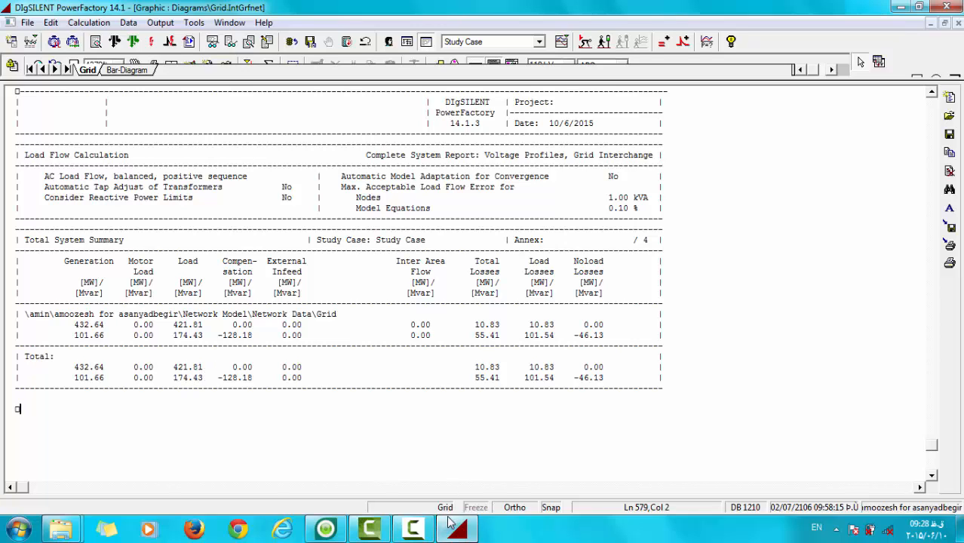
click(407, 42)
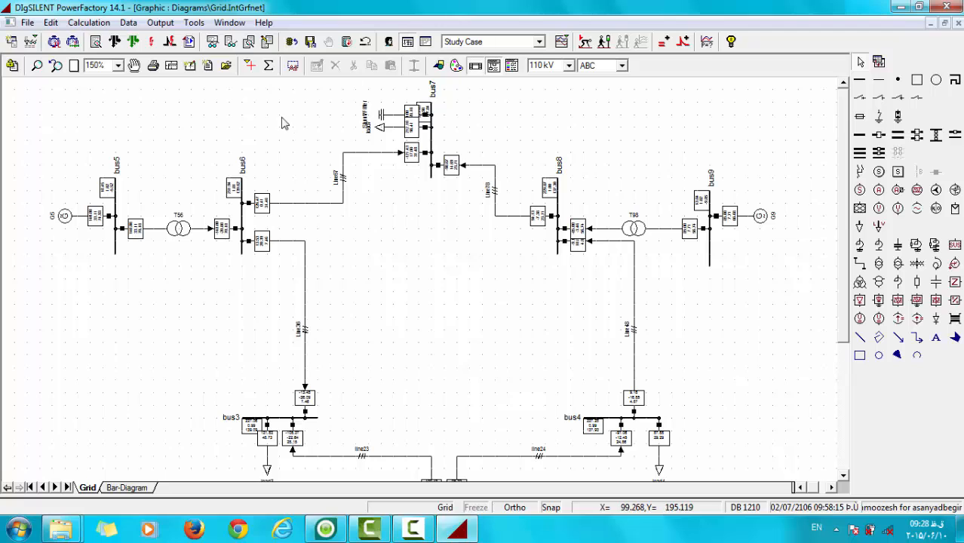
Check the load flow's voltage dependency setting and inspect the active and reactive power drawn by load7 on the diagram
click(114, 41)
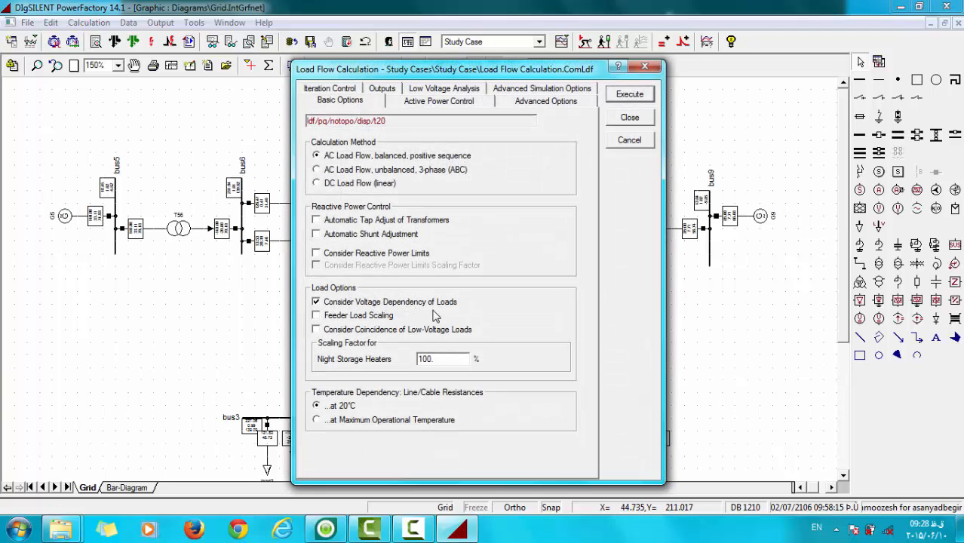
click(642, 120)
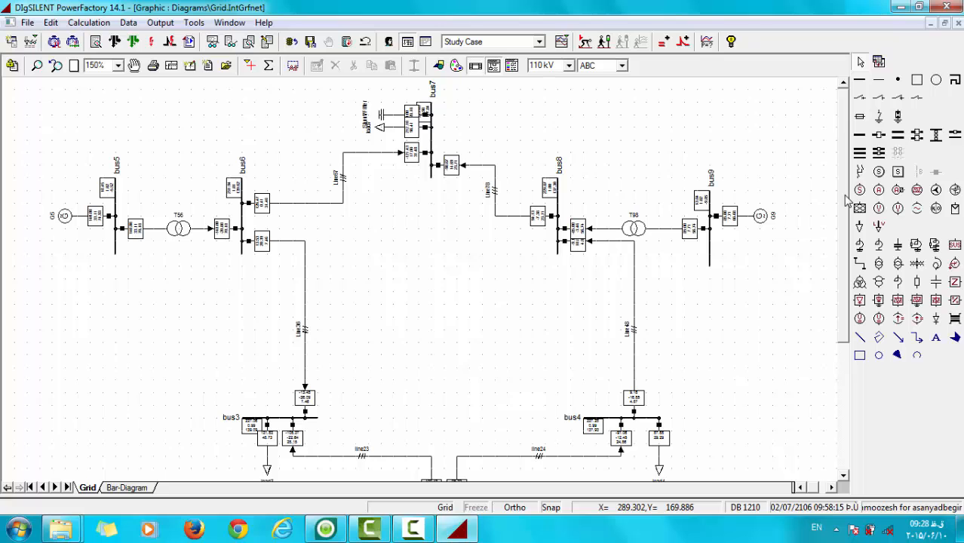
drag(846, 200, 849, 244)
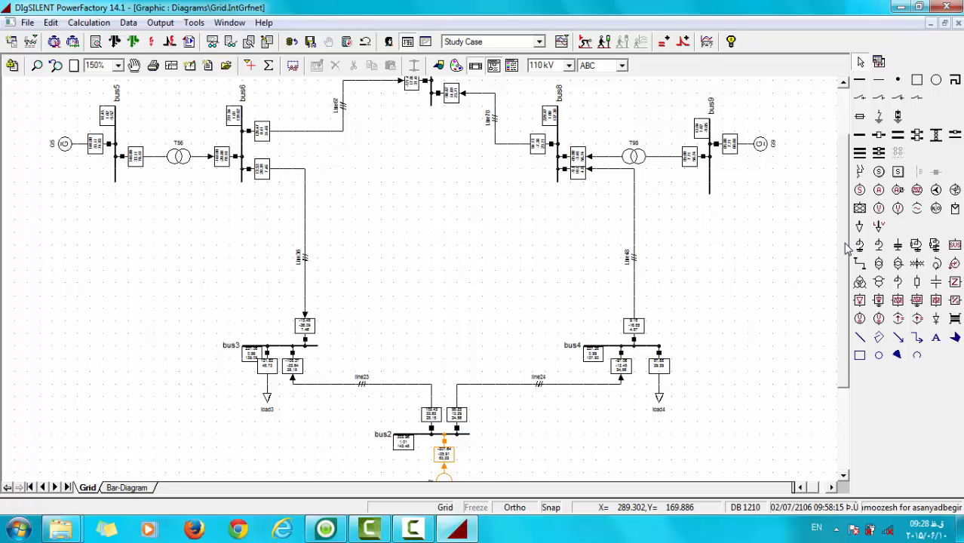
drag(848, 249, 842, 200)
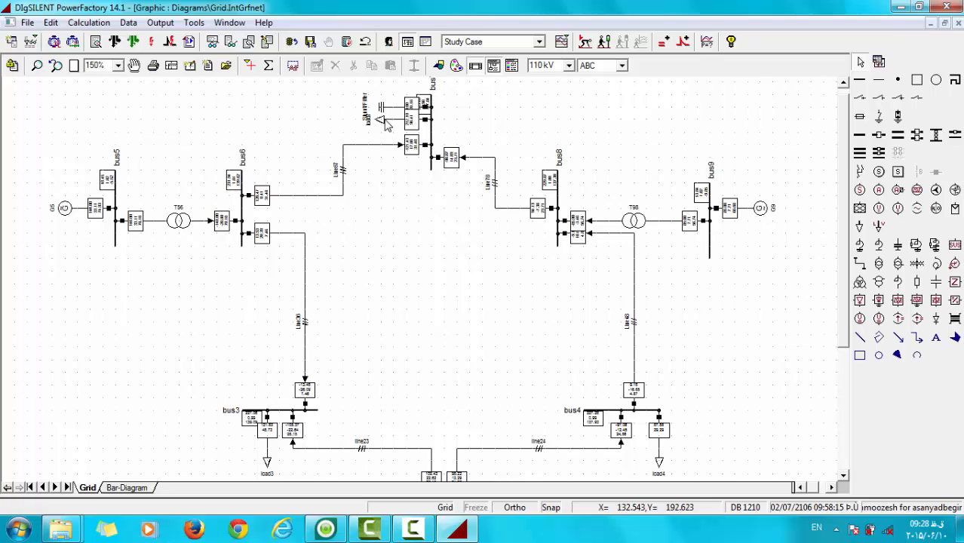
mouse_move(412, 123)
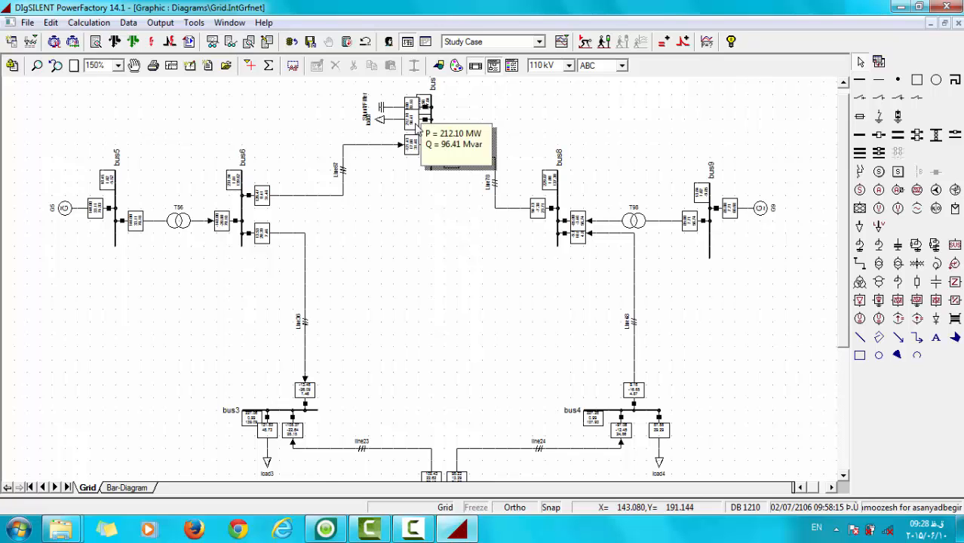
Review load7's specified active and reactive power in the load flow data of all loads, and close the list
click(34, 43)
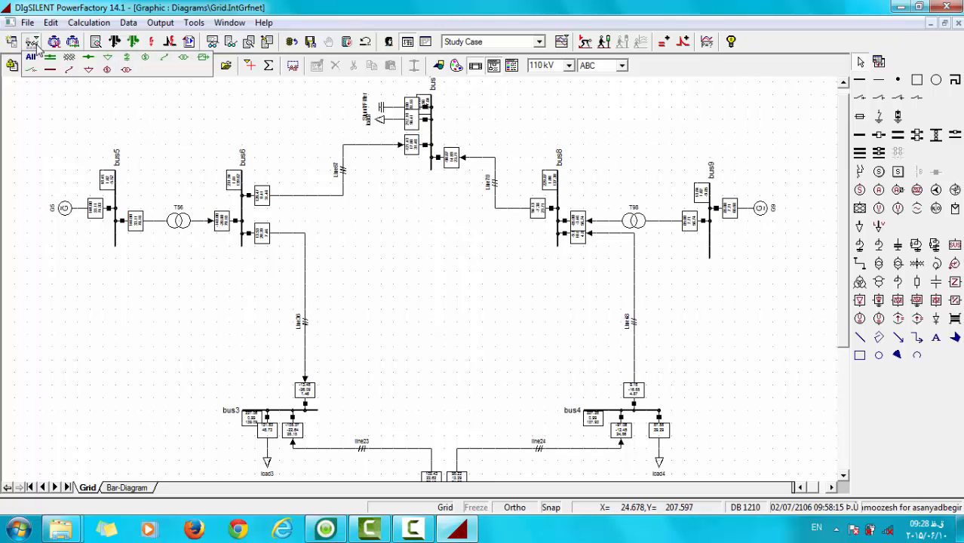
click(111, 60)
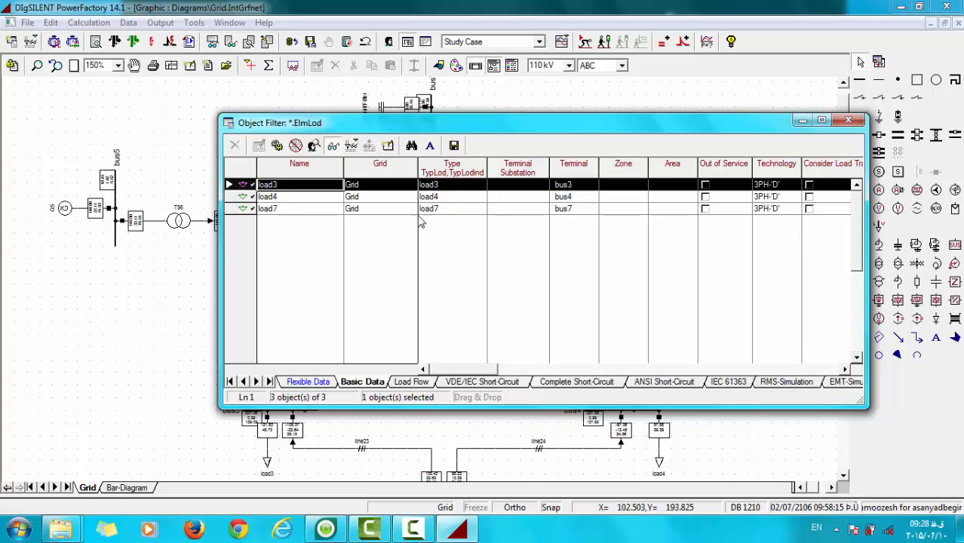
click(411, 382)
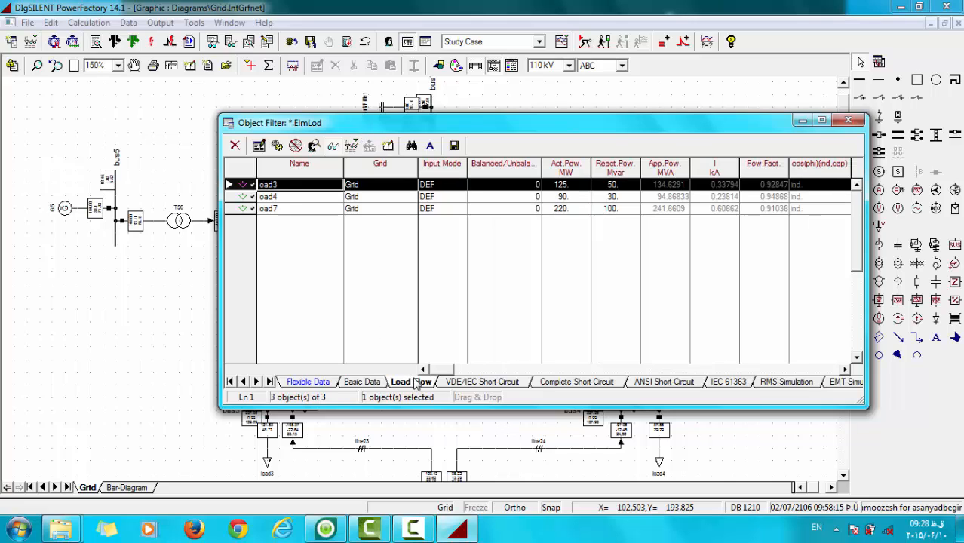
click(561, 211)
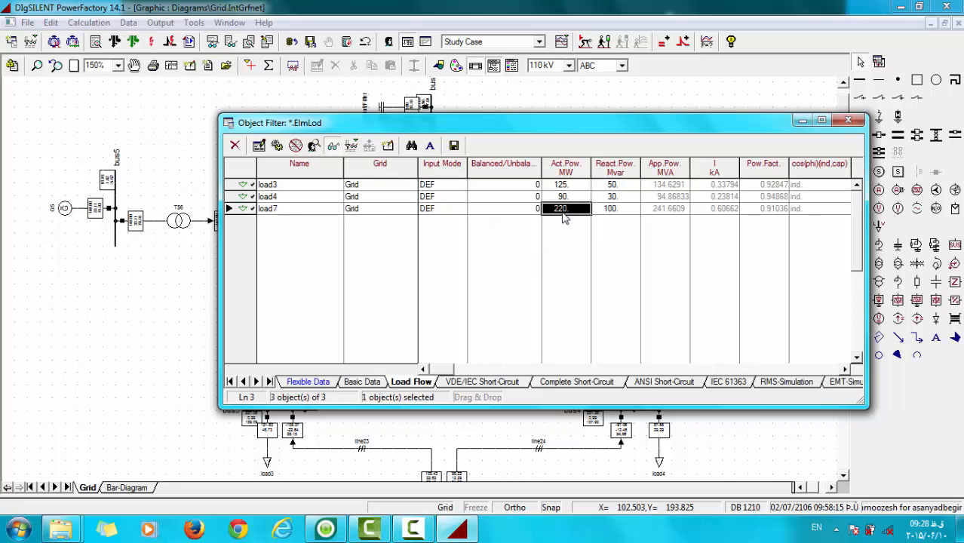
drag(590, 127, 532, 209)
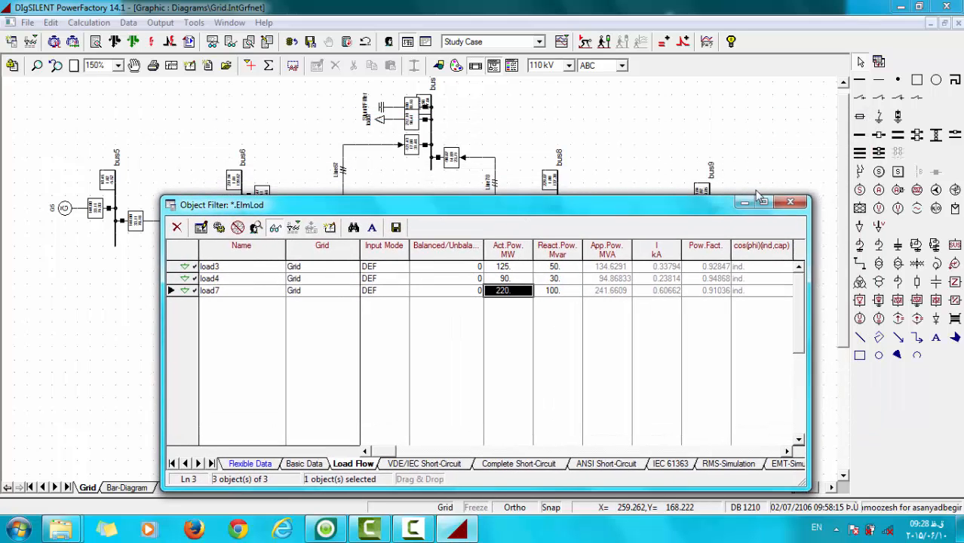
click(793, 203)
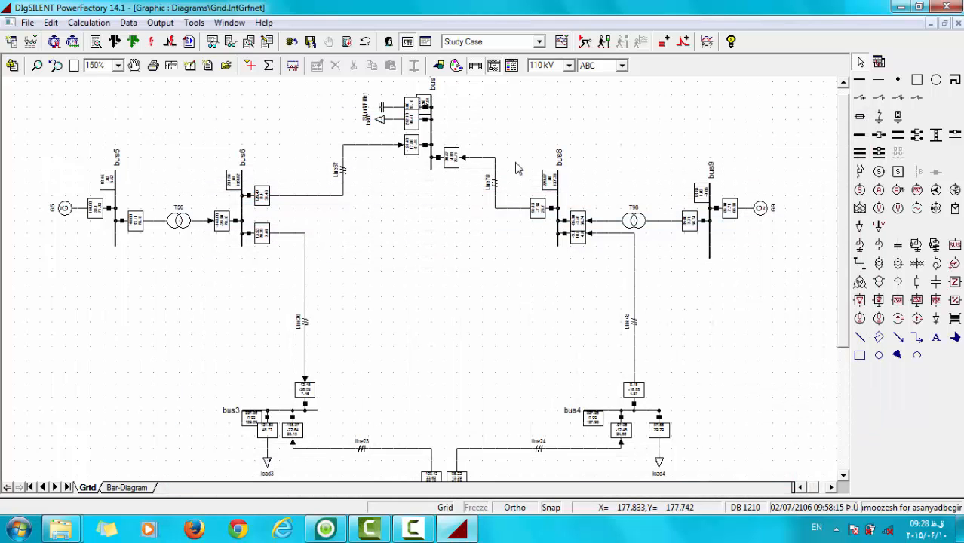
Run the balanced AC load flow with Consider Voltage Dependency of Loads disabled and inspect bus7's voltage on the diagram
click(114, 42)
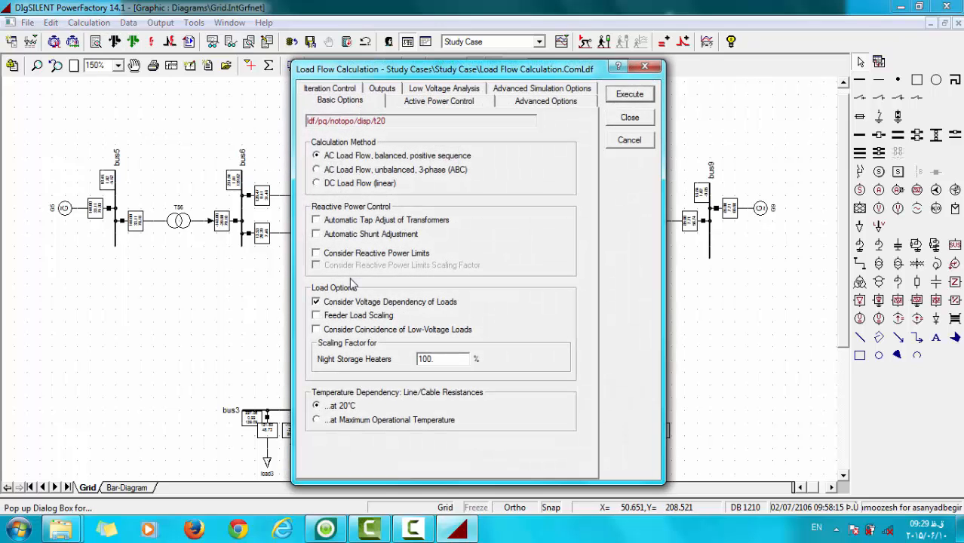
click(359, 301)
click(631, 94)
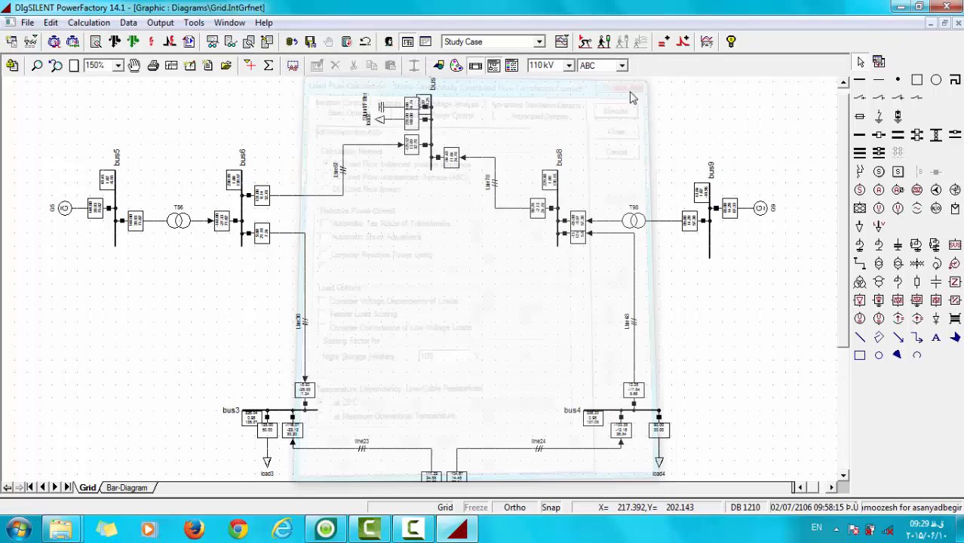
mouse_move(419, 133)
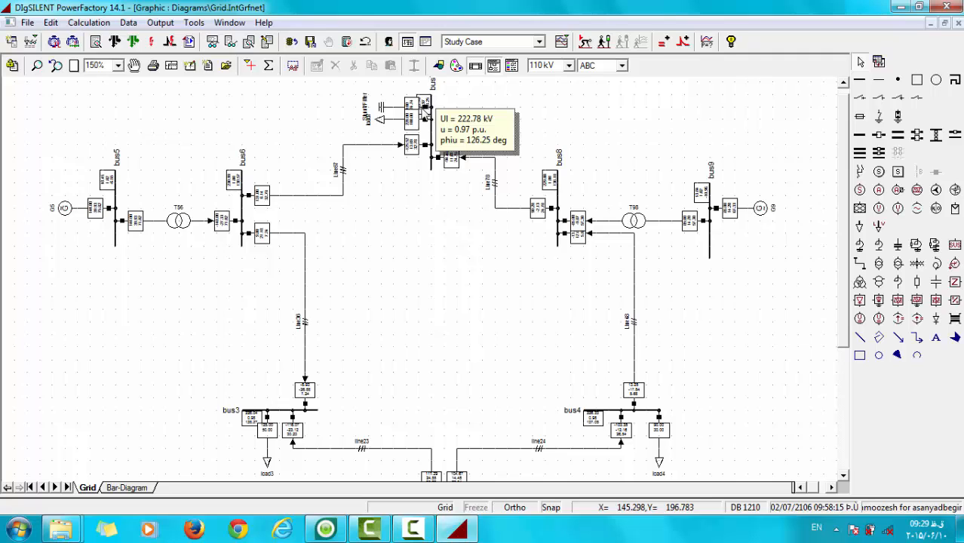
mouse_move(432, 106)
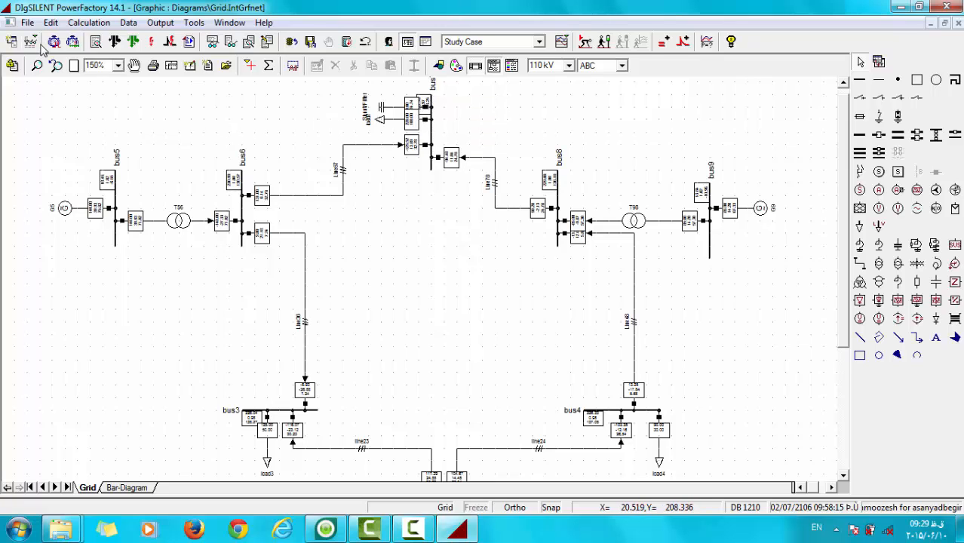
Rerun the load flow with Consider Voltage Dependency of Loads enabled again and look over the results across the Grid diagram
click(115, 41)
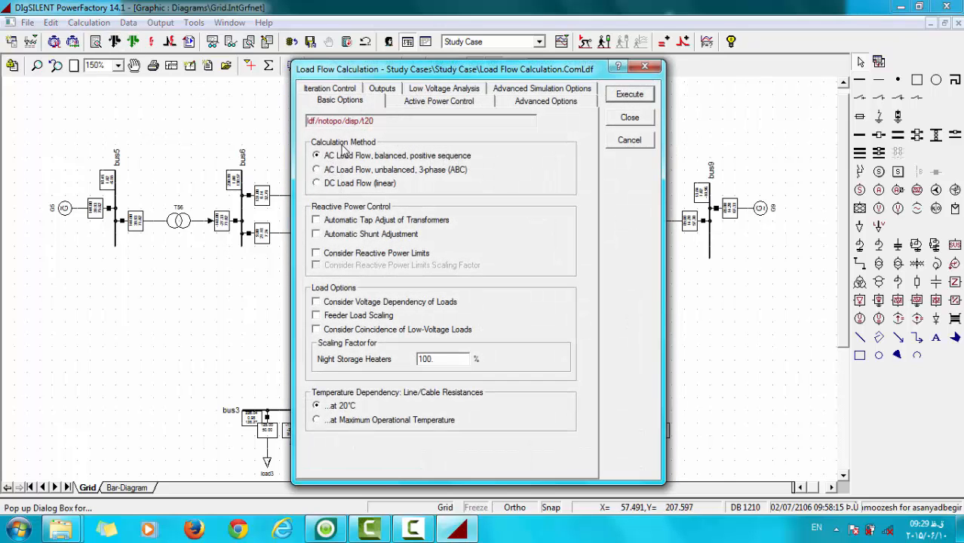
click(343, 303)
click(628, 100)
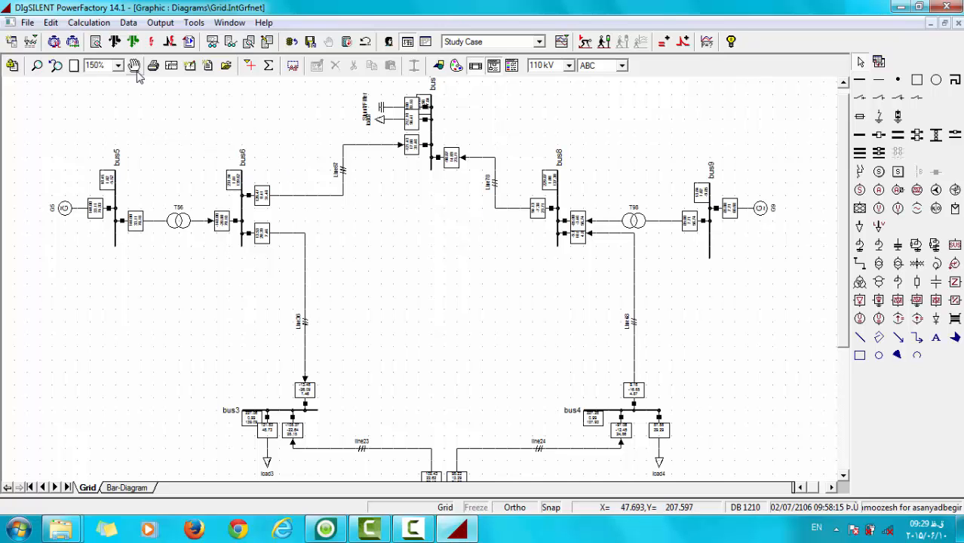
drag(846, 181, 844, 228)
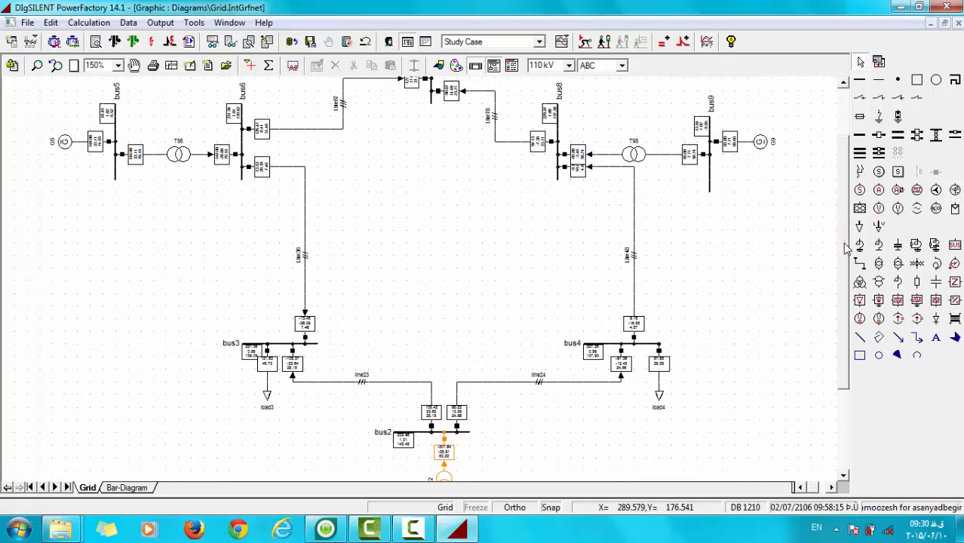
drag(847, 249, 843, 205)
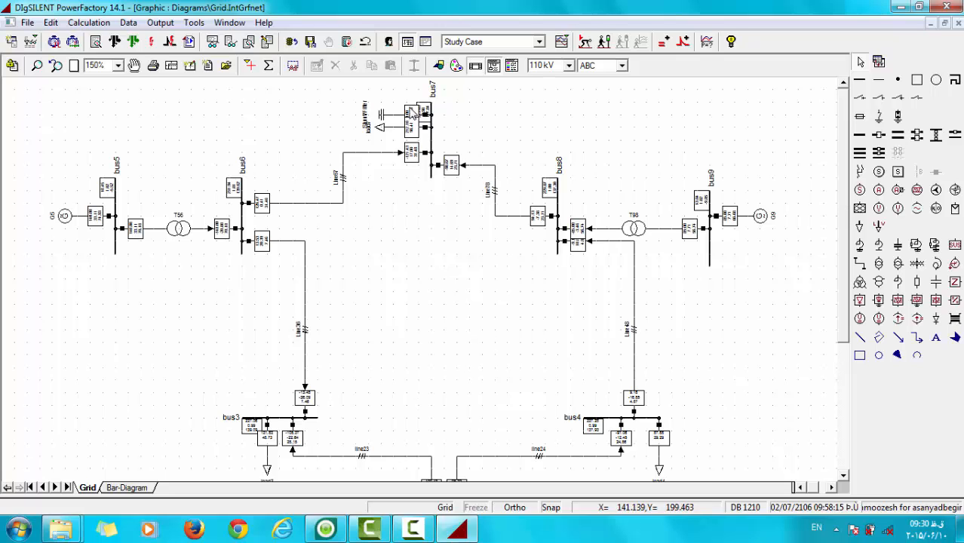
Compare the Total System Summary blocks of the load flow reports with and without voltage-dependent loads in the output window
click(426, 41)
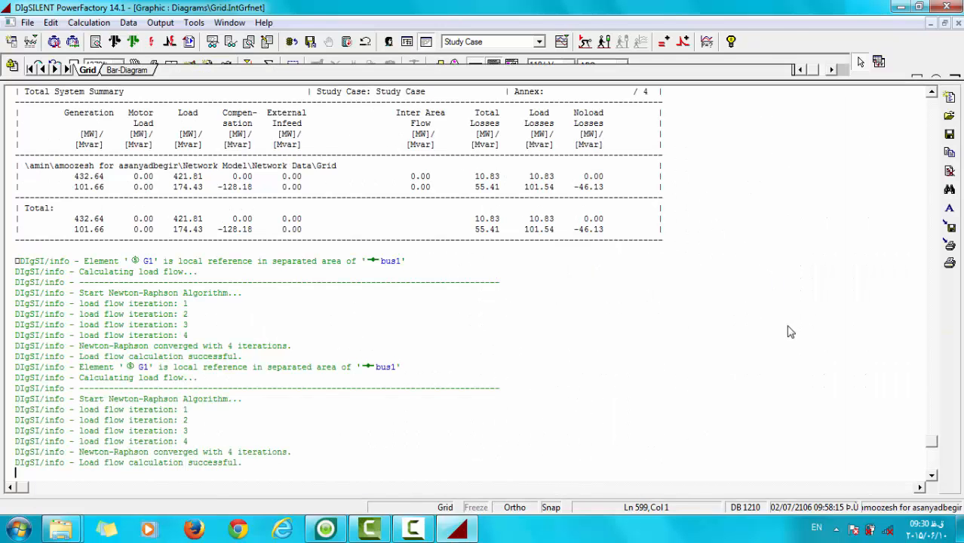
drag(933, 440, 932, 435)
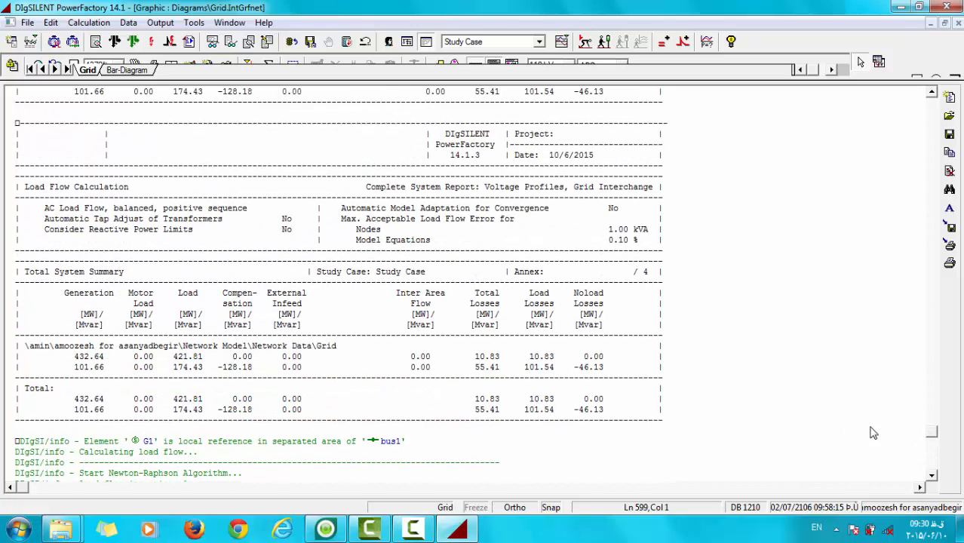
drag(935, 433, 892, 356)
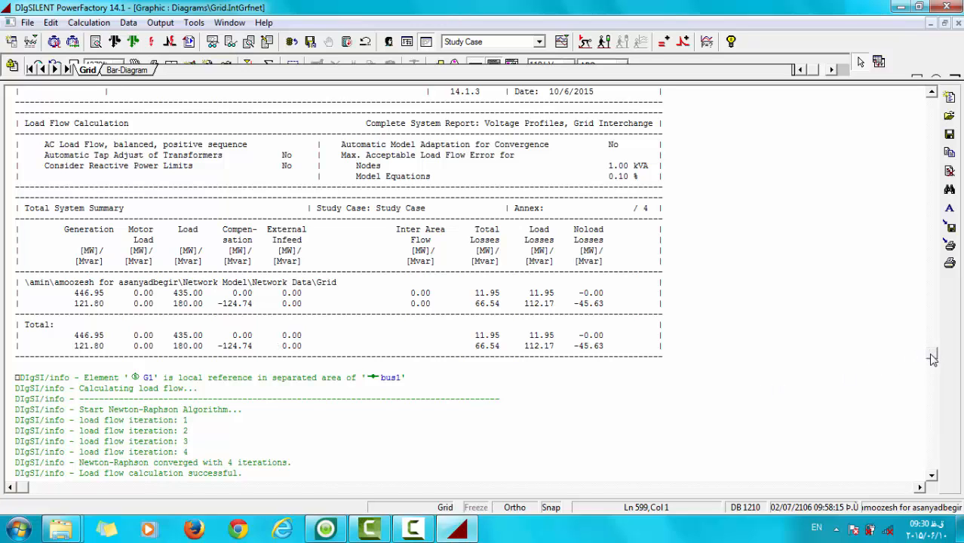
drag(933, 360, 932, 369)
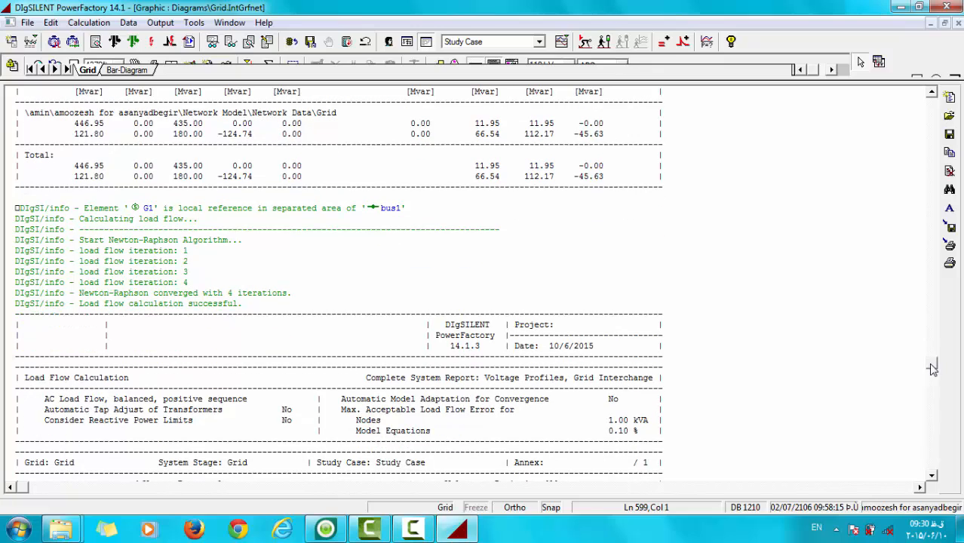